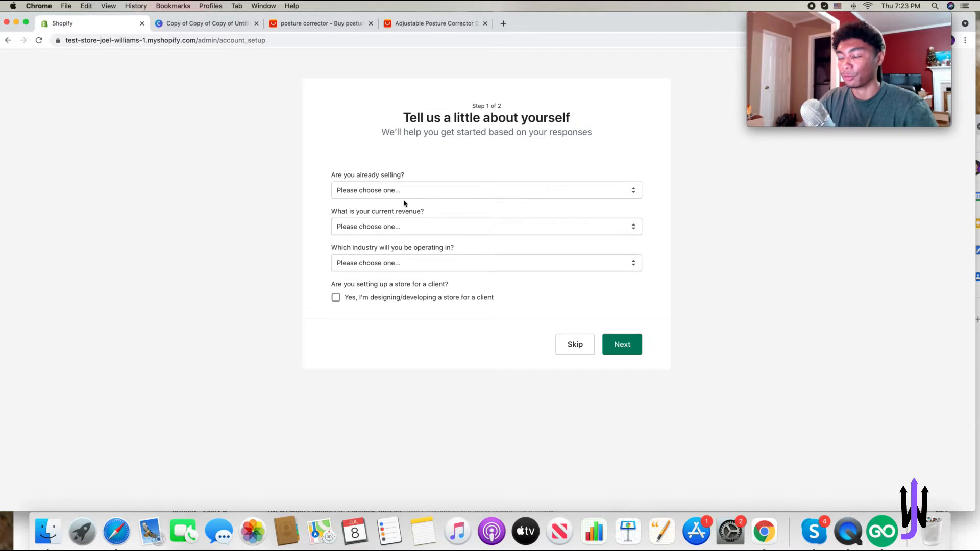
# - Skip the store setup questionnaire and open the Shopify App Store from the Apps page
pyautogui.click(581, 349)
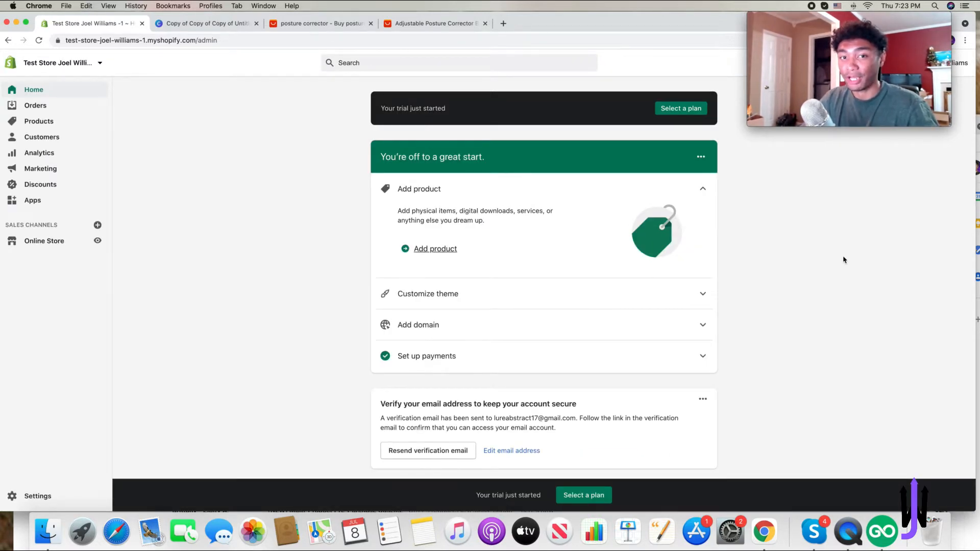
pyautogui.click(92, 204)
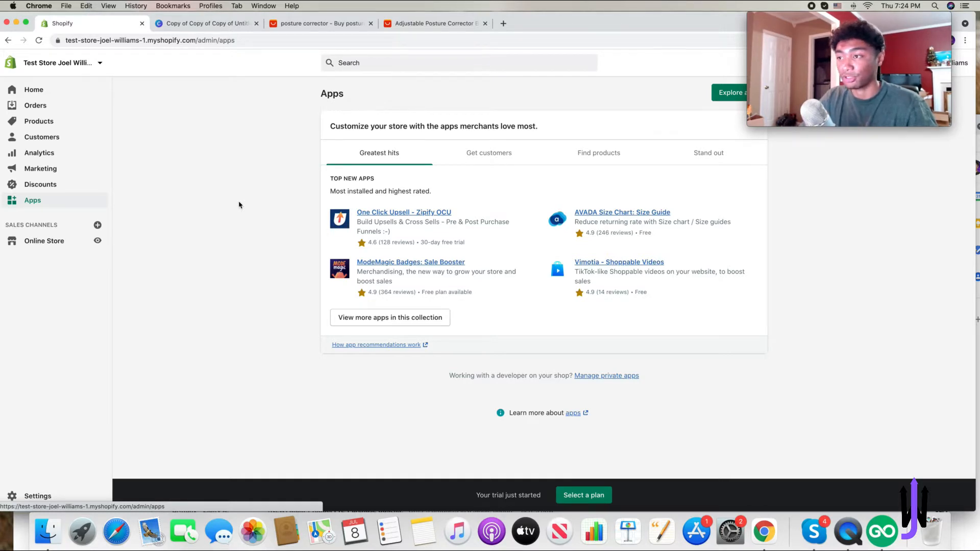
pyautogui.click(719, 93)
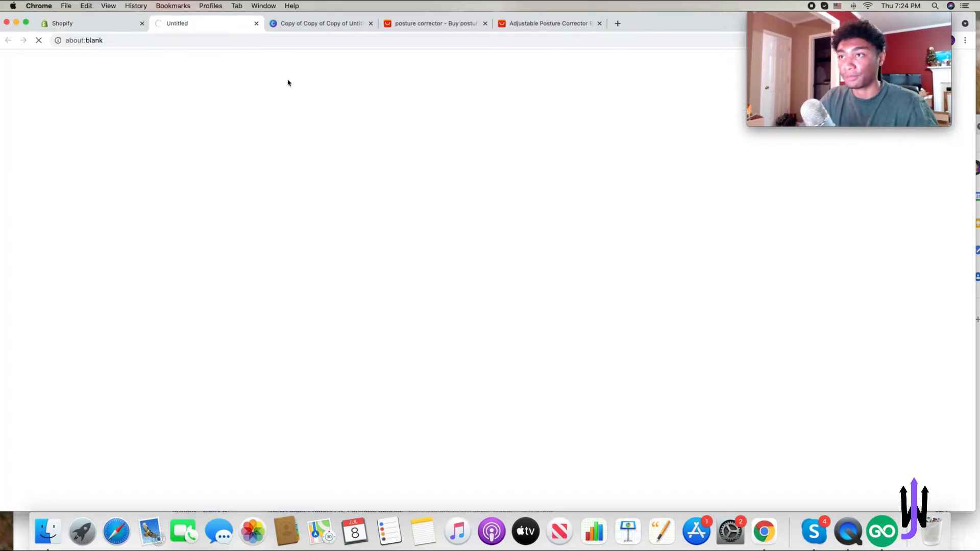
# - Install the SourcinBox-Fulfillment Center app on the store
pyautogui.click(578, 250)
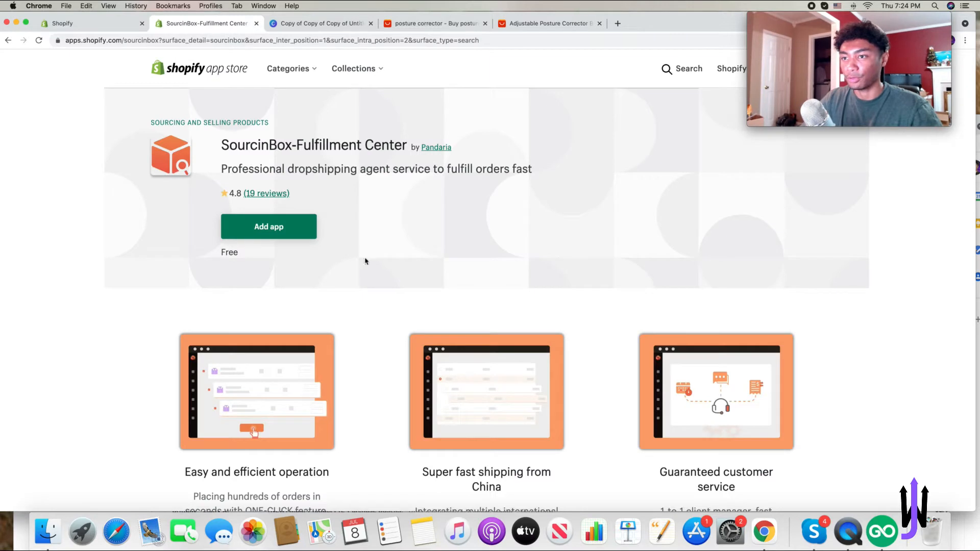
pyautogui.click(301, 237)
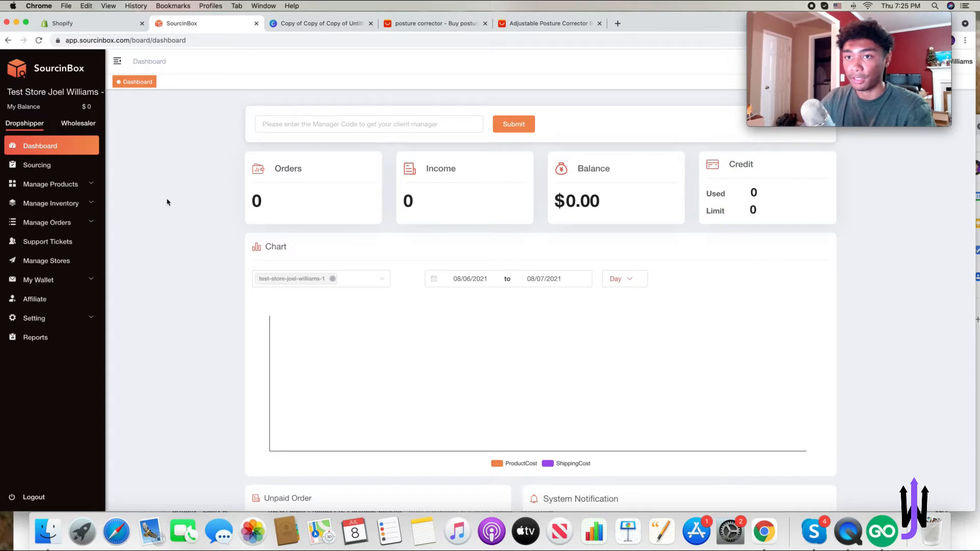
# - Open the SourcinBox product Marketplace
pyautogui.click(54, 165)
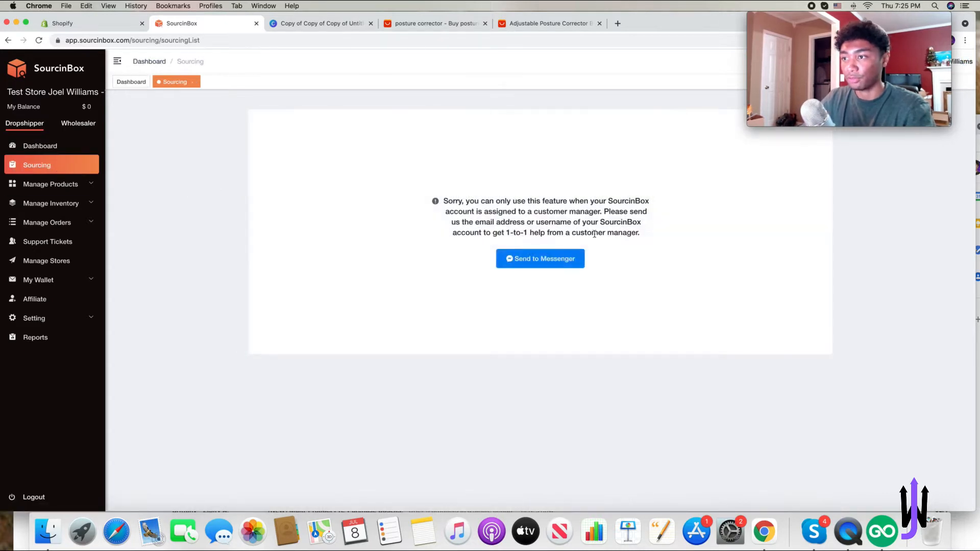
pyautogui.click(65, 205)
pyautogui.click(56, 184)
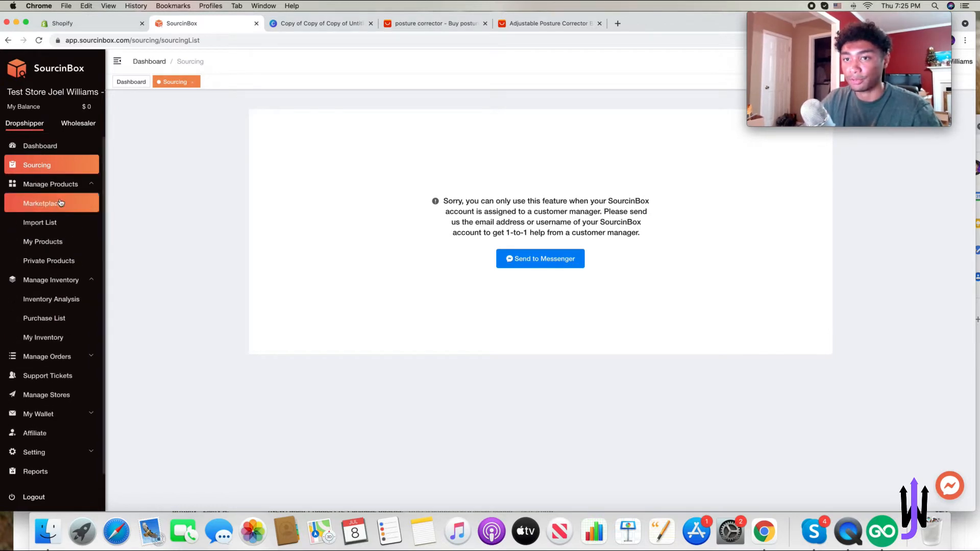
pyautogui.click(57, 205)
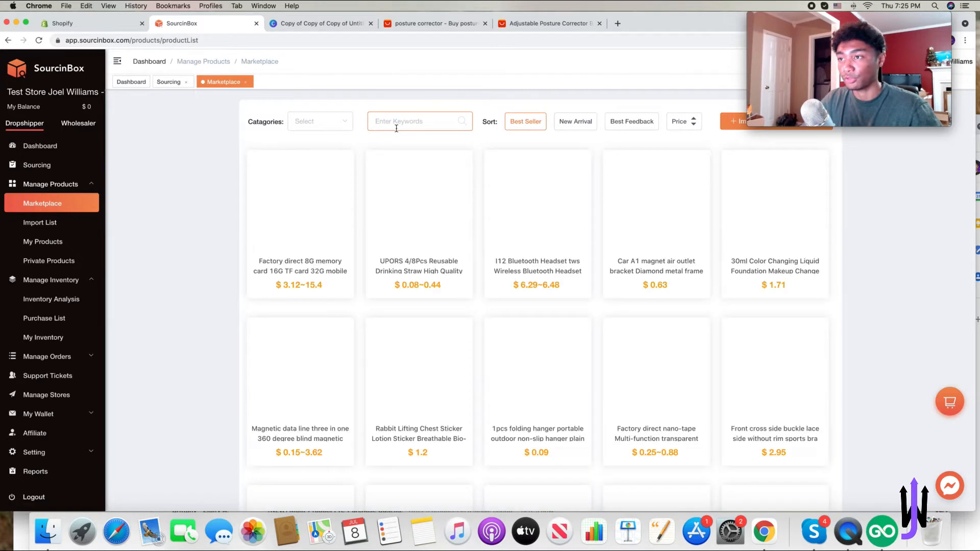
# - Search the marketplace for postur and set the posture corrector's shipping method to Yun Express for United States
pyautogui.write('postur')
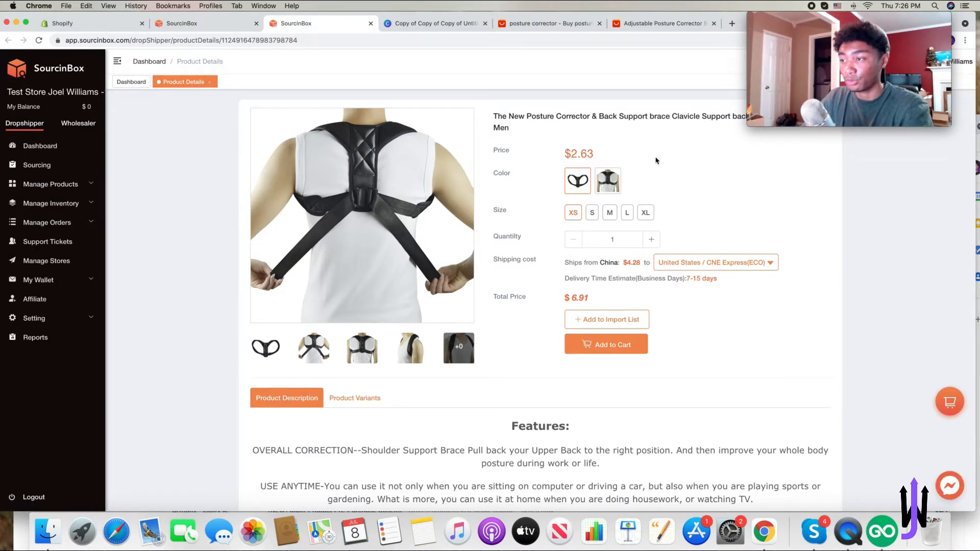
pyautogui.click(709, 270)
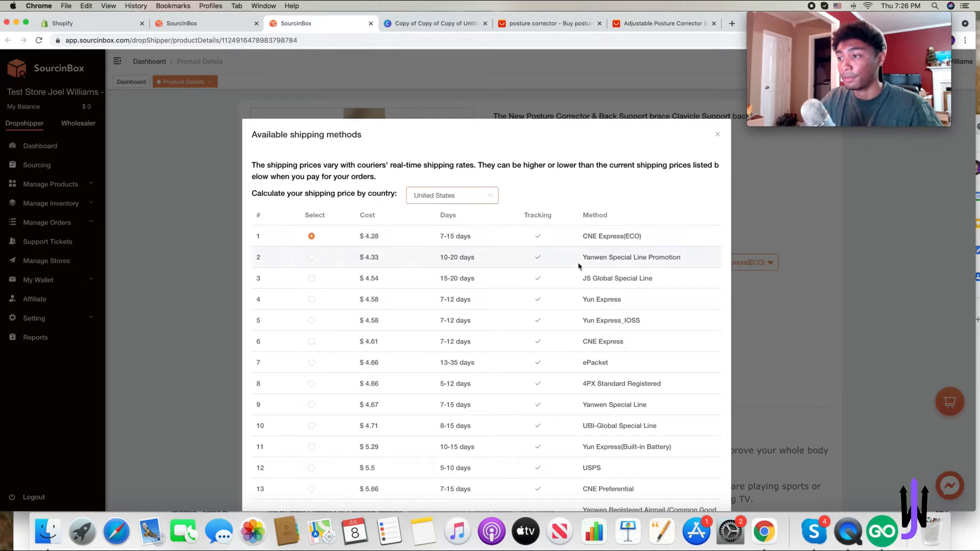
pyautogui.click(312, 299)
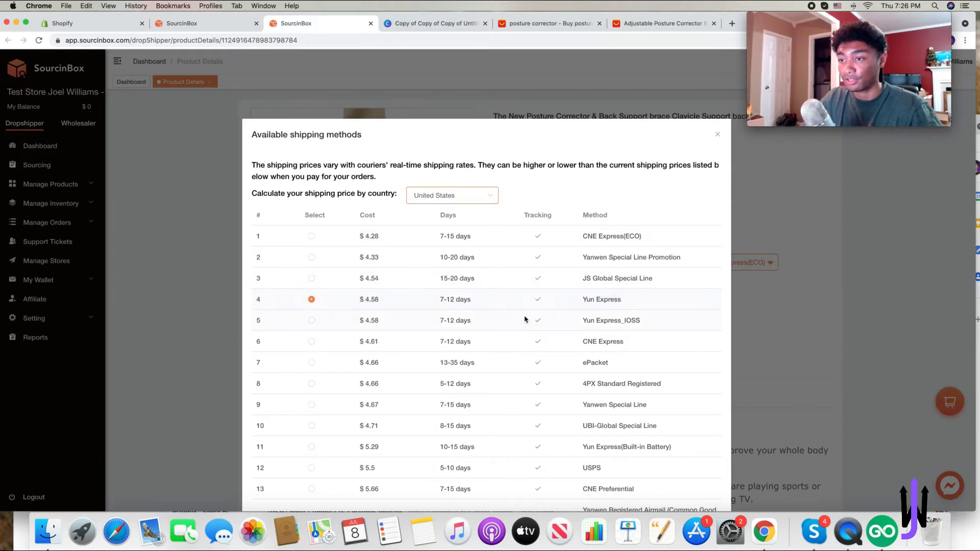
pyautogui.scroll(-4, 529, 315)
pyautogui.click(491, 470)
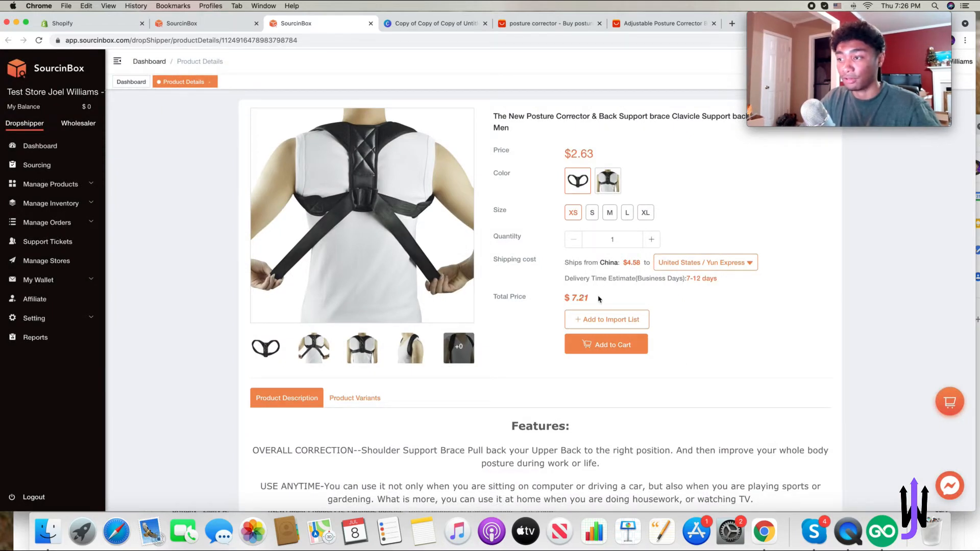
# - Add the posture corrector to the import list and import it to the test-store-joel-williams-1 store
pyautogui.click(593, 321)
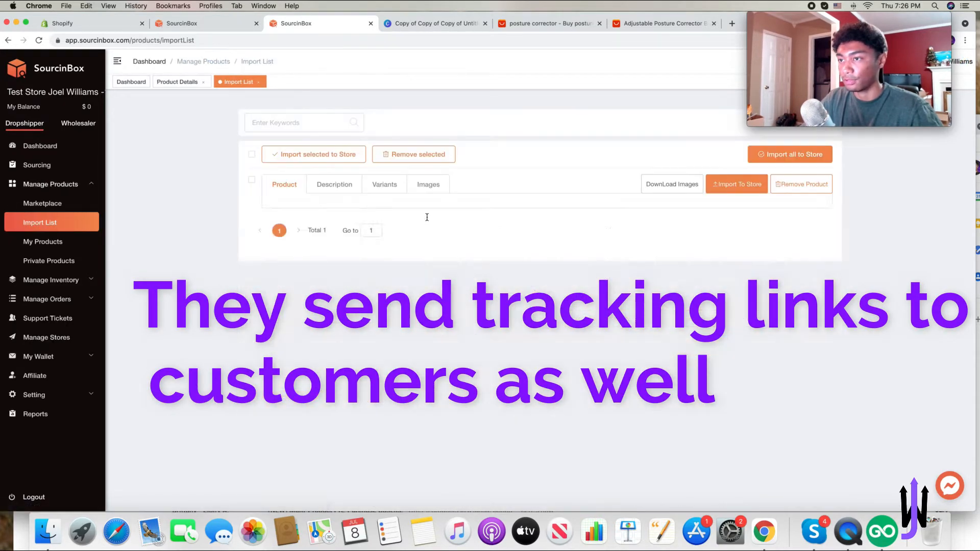
pyautogui.click(732, 185)
pyautogui.click(493, 187)
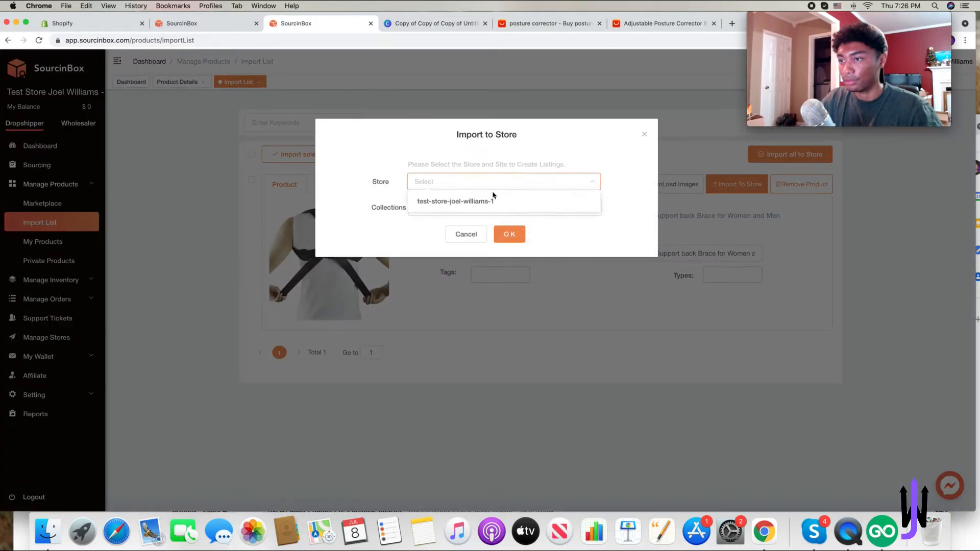
pyautogui.click(490, 200)
pyautogui.click(508, 235)
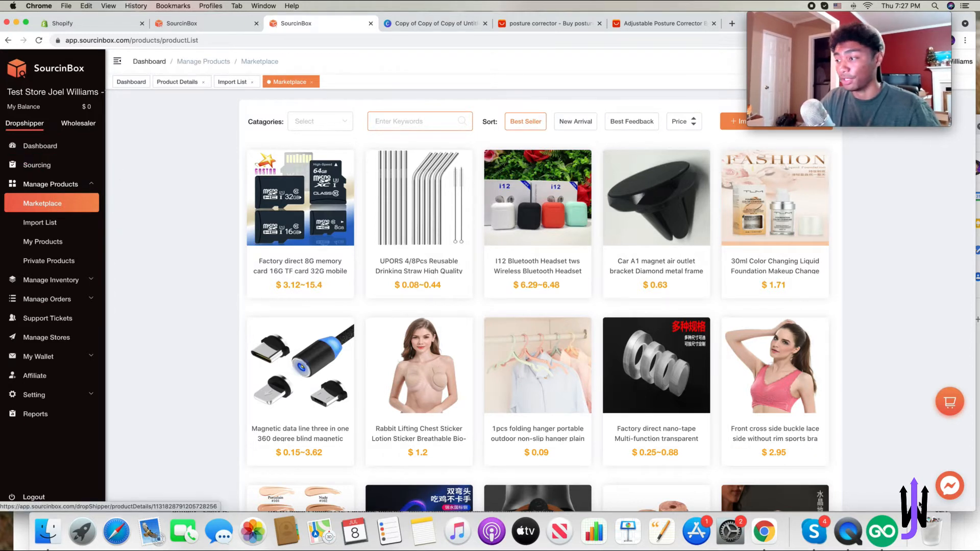
# - Write 'hey i wanted to source this product to my store' in the SourcinBox Messenger chat
pyautogui.click(949, 493)
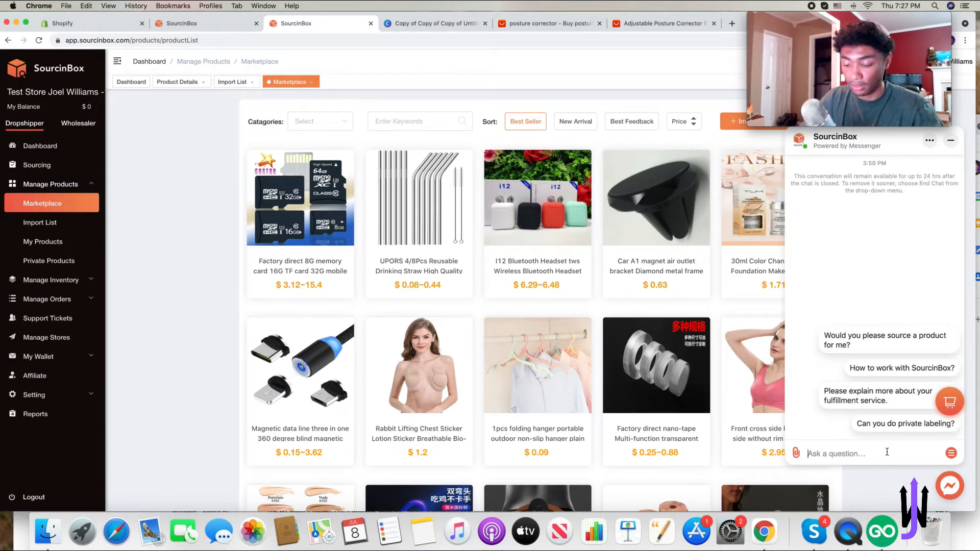
pyautogui.write('hey i wanted t')
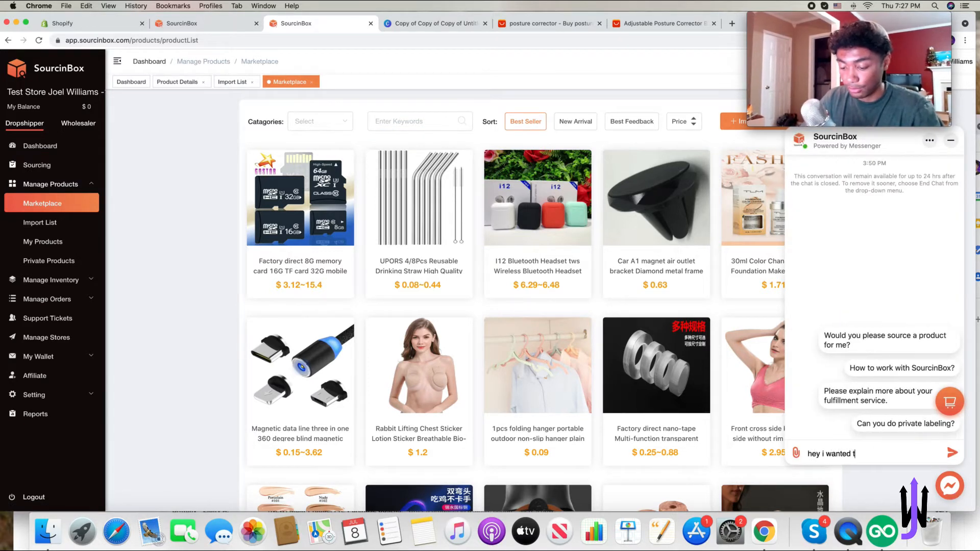
pyautogui.write('o source this prod')
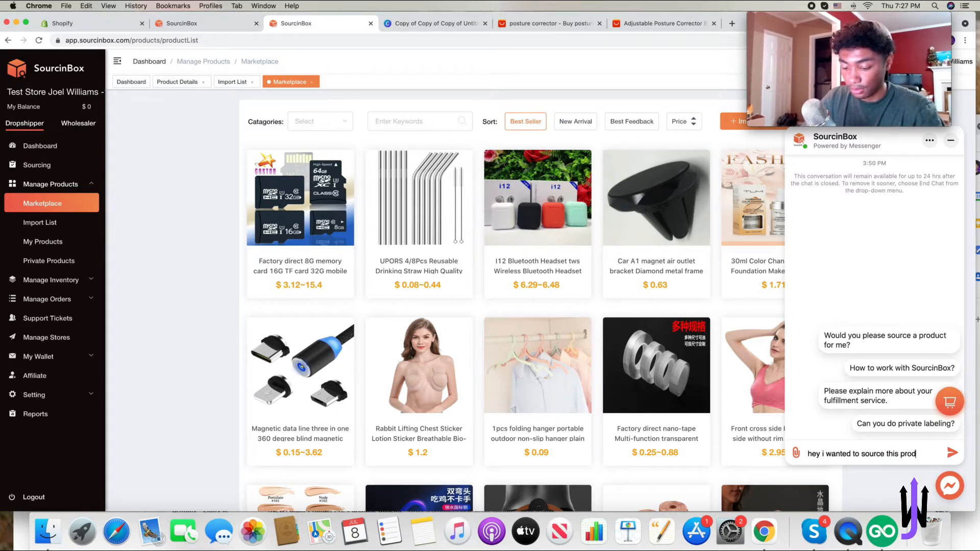
pyautogui.write('uct to my store')
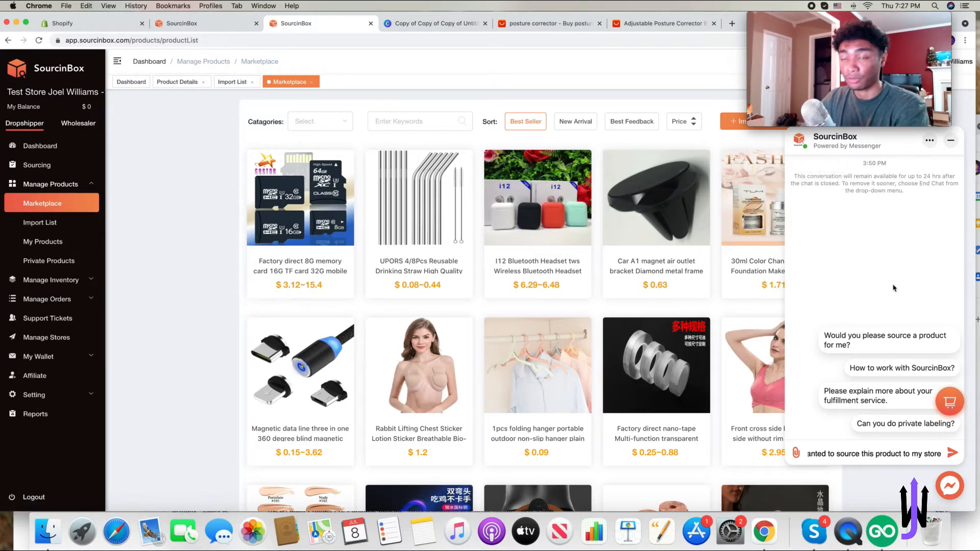
pyautogui.click(71, 165)
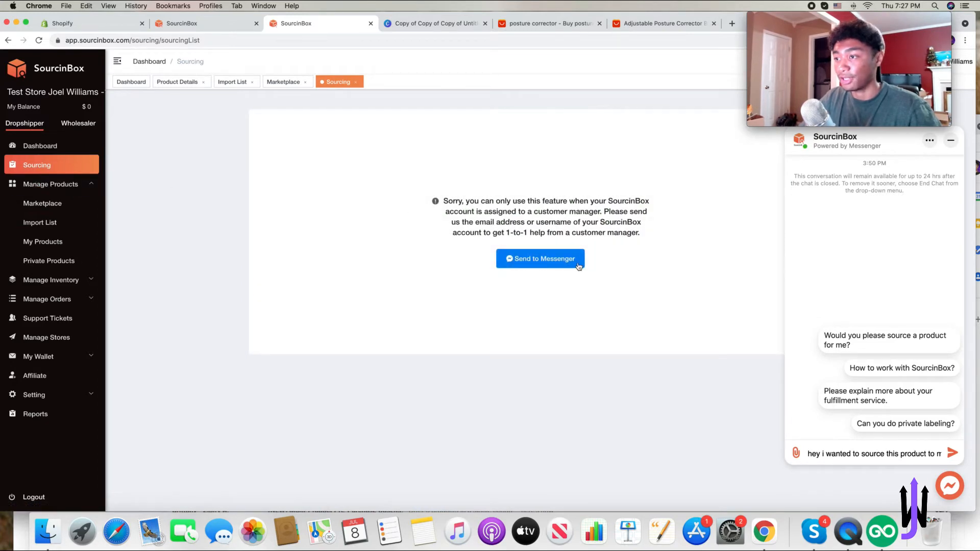
# - Switch to the AliExpress adjustable posture corrector listing and download its product images with the image downloader extension
pyautogui.click(571, 24)
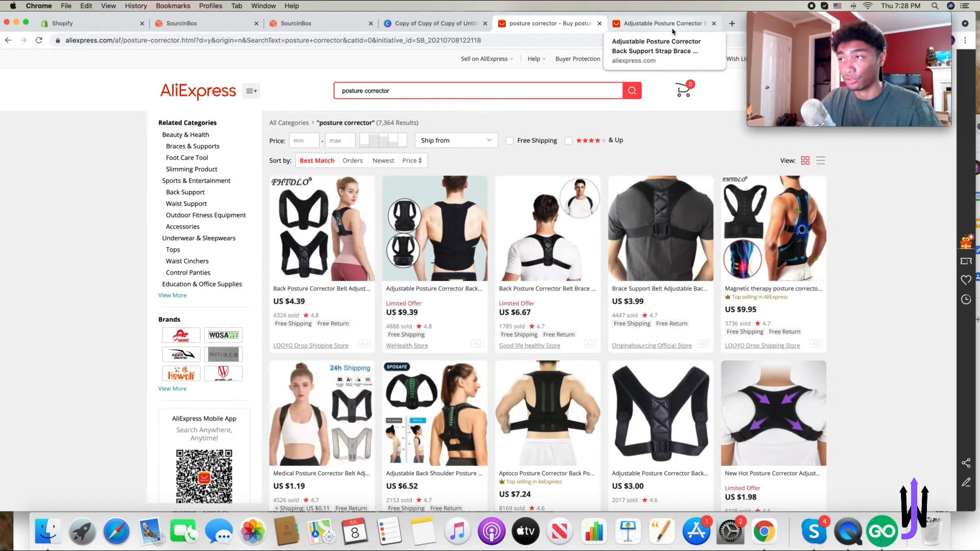
pyautogui.click(673, 26)
pyautogui.moveTo(788, 20); pyautogui.dragTo(58, 20)
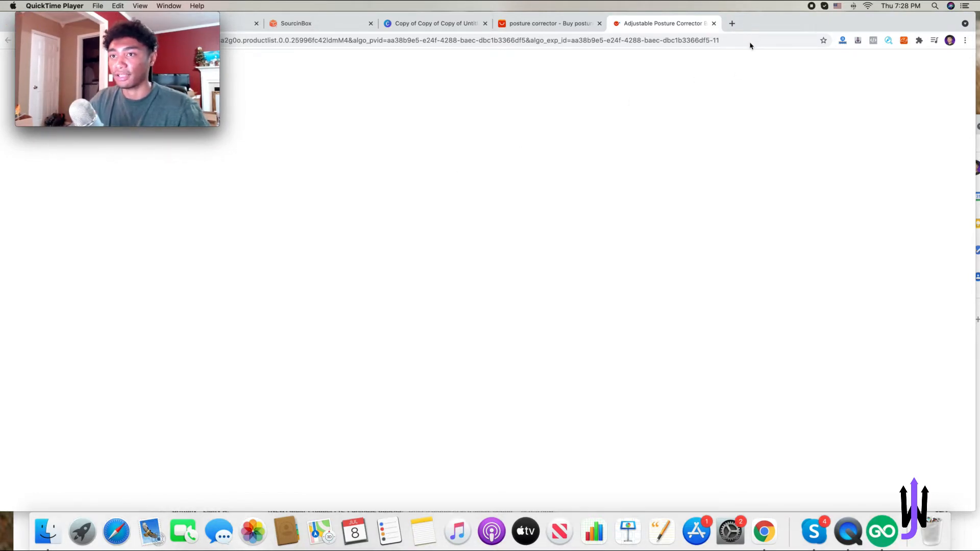
pyautogui.click(920, 41)
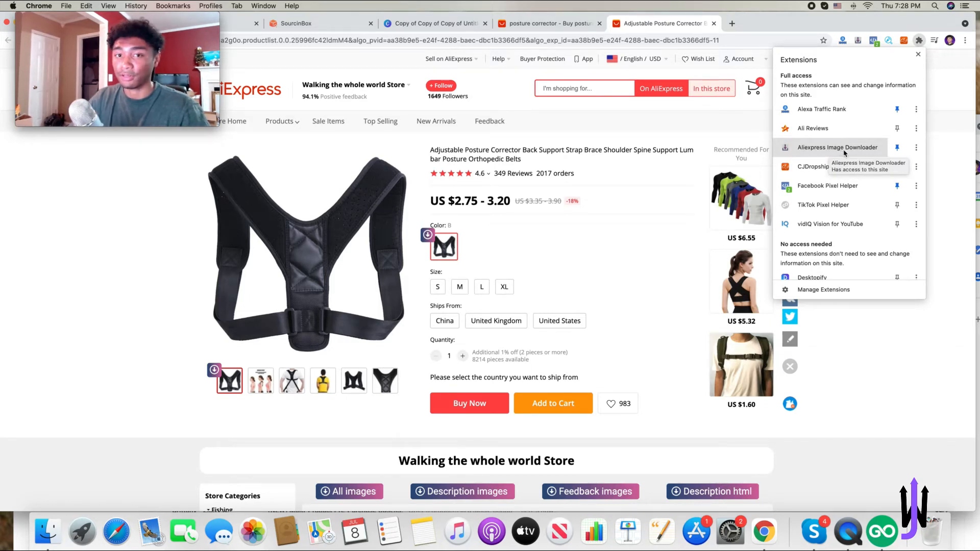
pyautogui.click(944, 112)
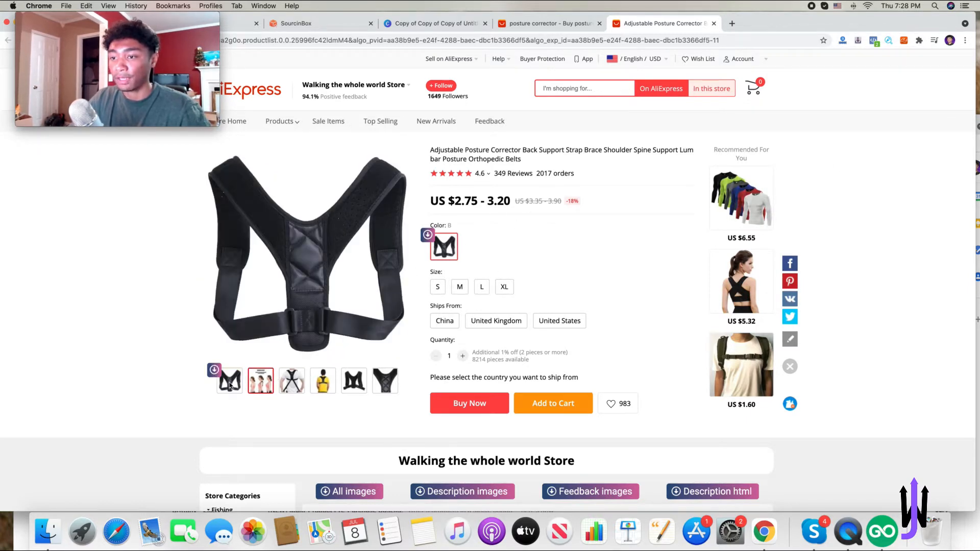
pyautogui.scroll(-20, 517, 391)
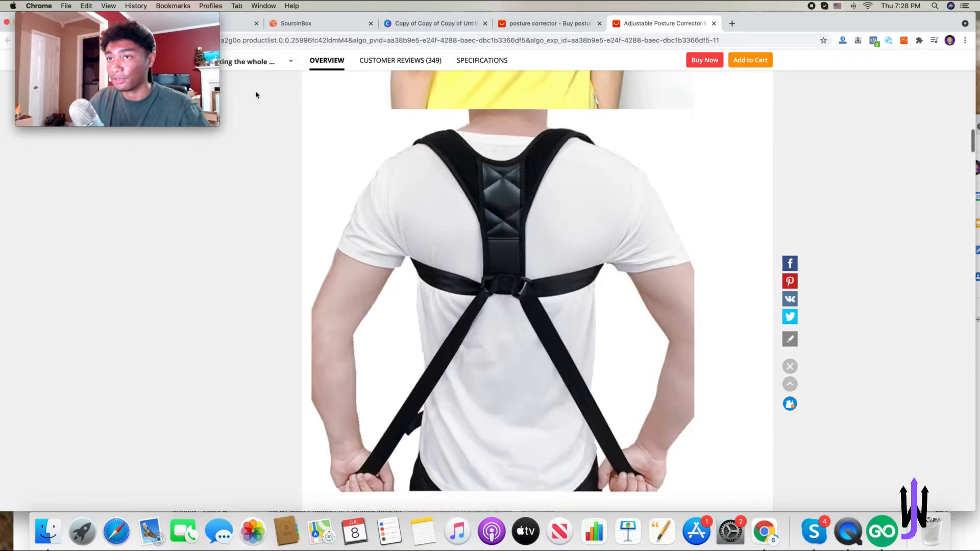
# - Rename the imported posture corrector product's title in Shopify to PostureLife
pyautogui.moveTo(190, 18); pyautogui.dragTo(826, 6)
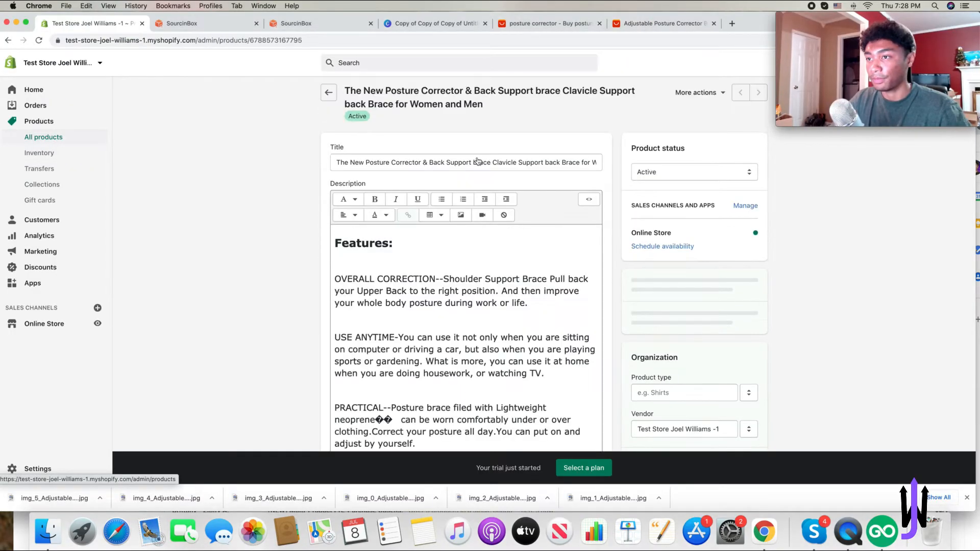
pyautogui.scroll(-1, 536, 179)
pyautogui.scroll(1, 535, 178)
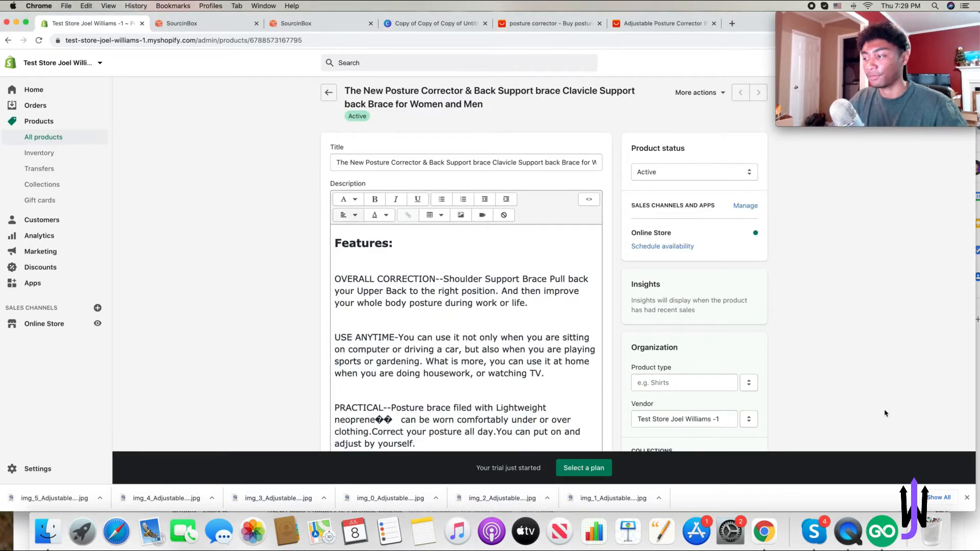
pyautogui.click(966, 498)
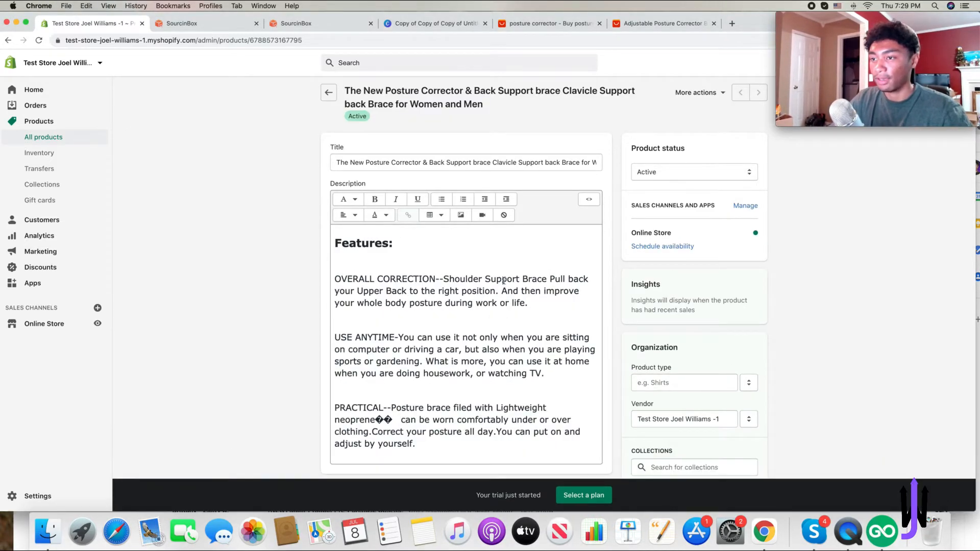
pyautogui.scroll(-10, 503, 281)
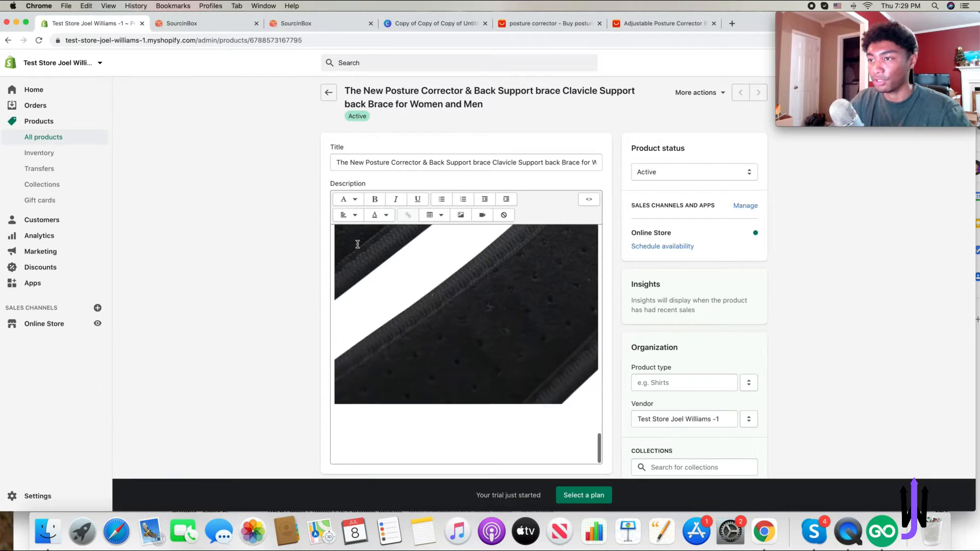
pyautogui.tripleClick(350, 161)
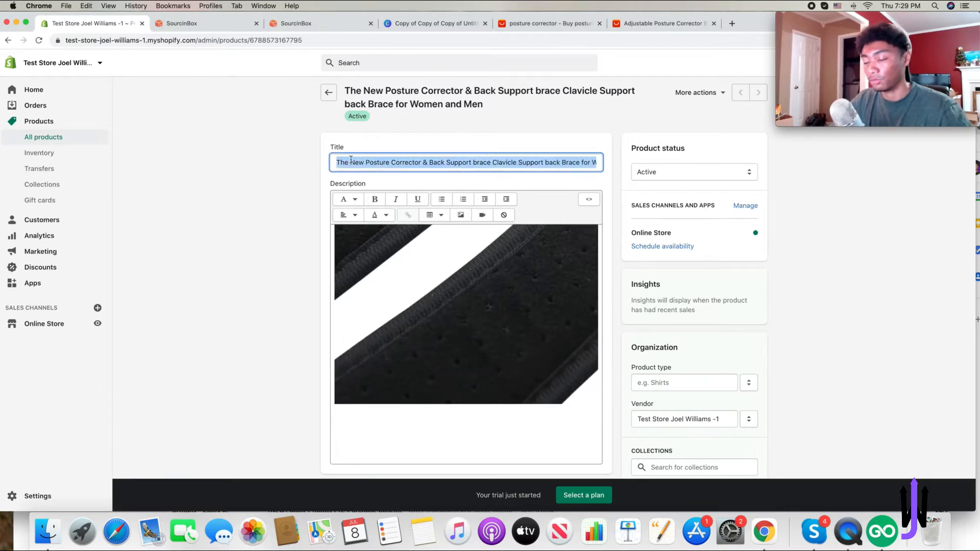
pyautogui.press('BackSpace')
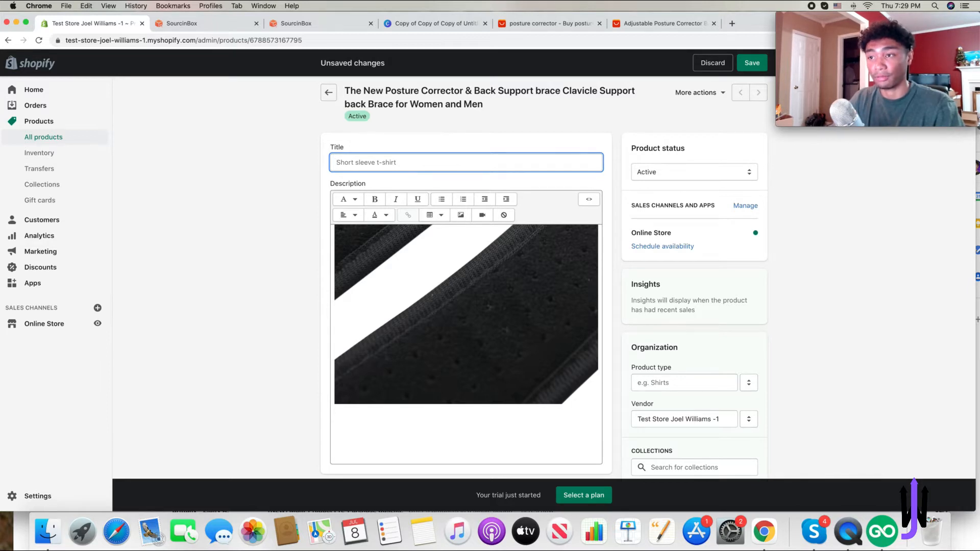
pyautogui.write('Pos')
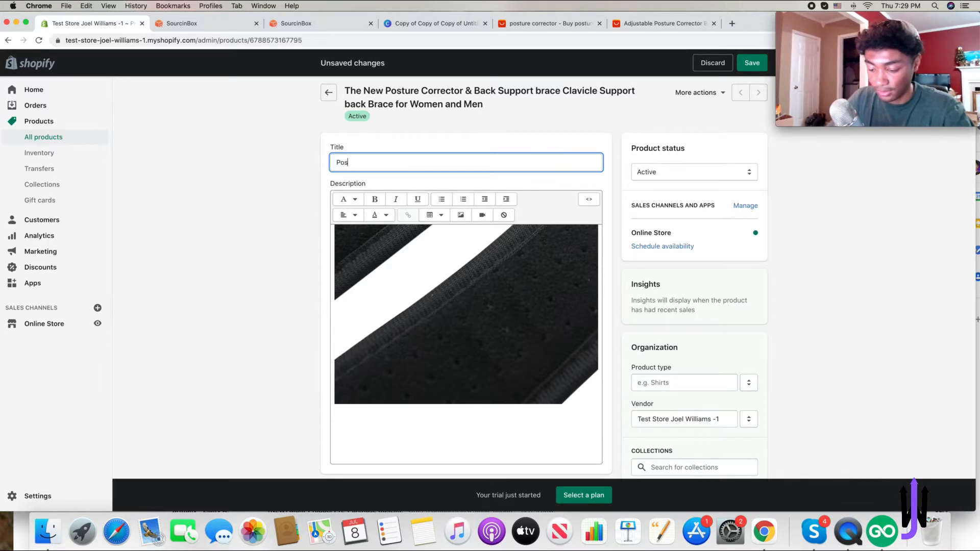
pyautogui.write('tureLife')
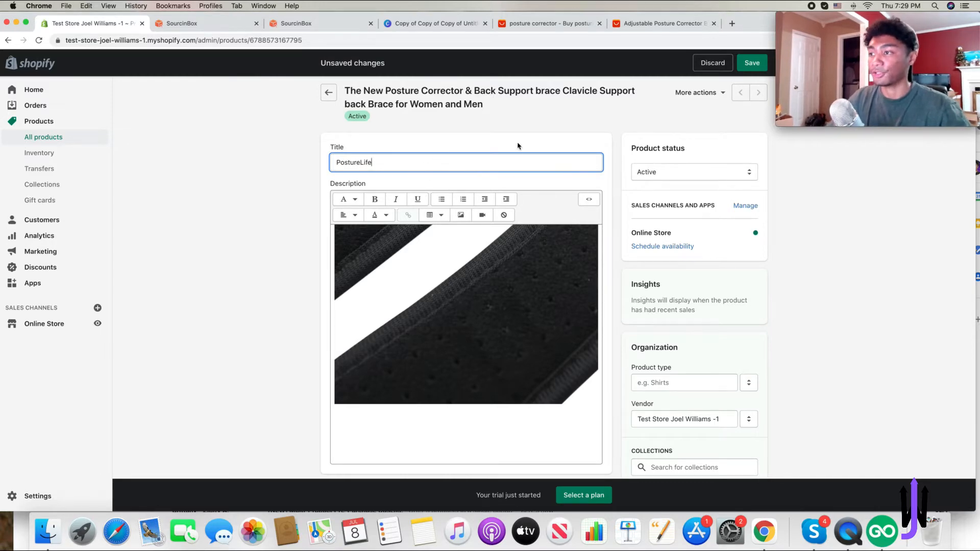
# - Review the product's media and variants
pyautogui.scroll(-10, 613, 184)
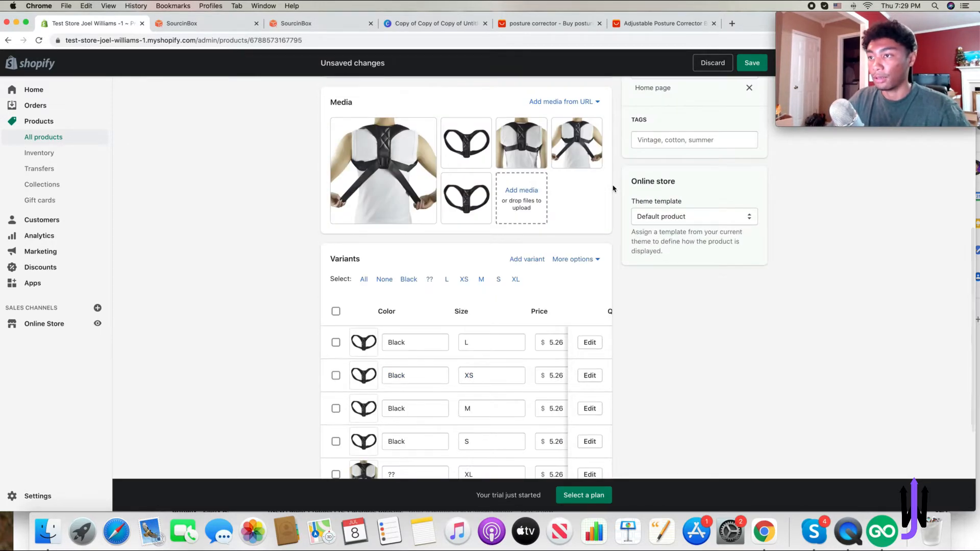
pyautogui.scroll(-3, 614, 188)
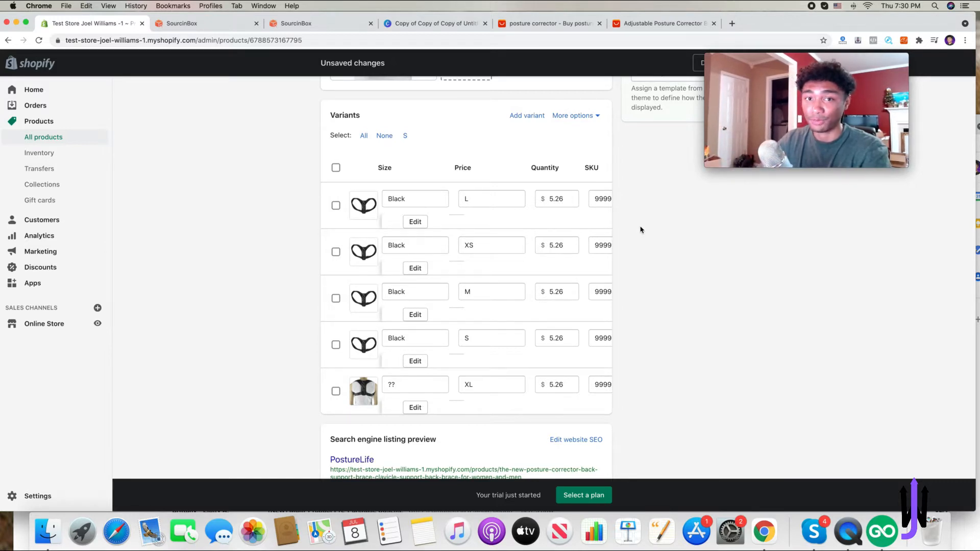
# - Set the variant price to $23.99 and save the product
pyautogui.doubleClick(563, 199)
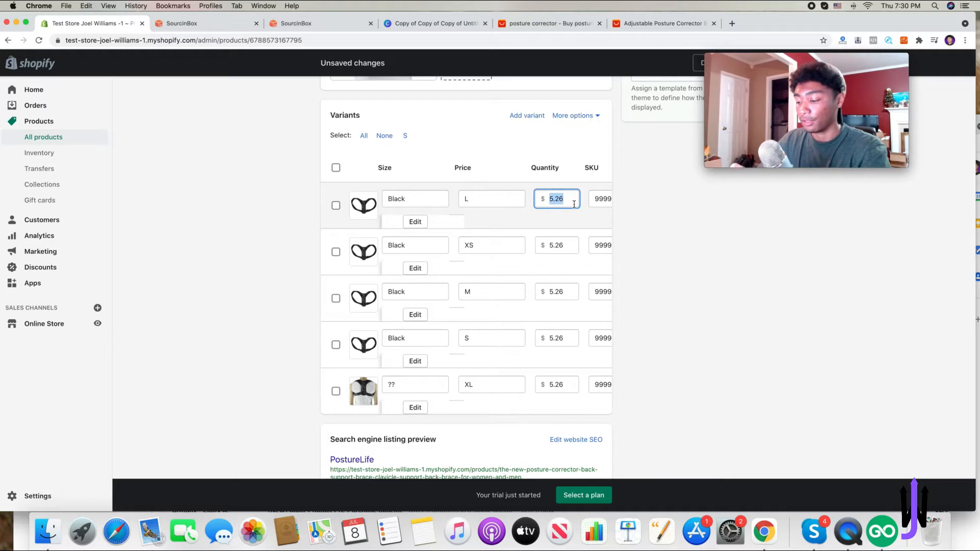
pyautogui.press('BackSpace')
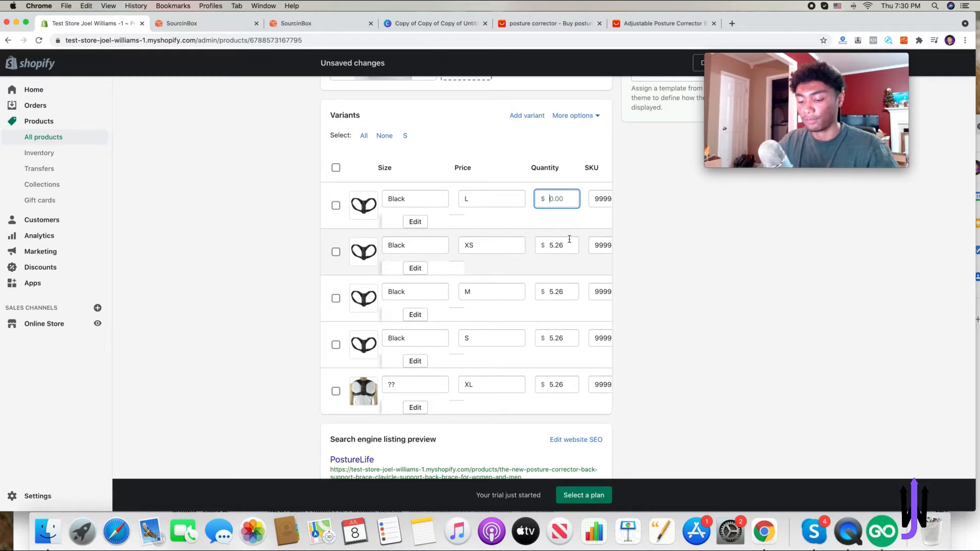
pyautogui.write('23.99')
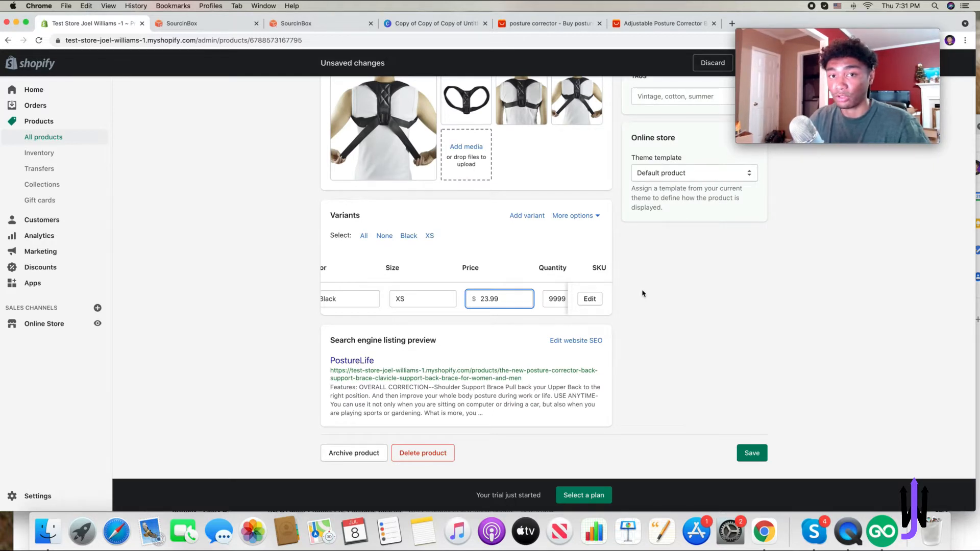
pyautogui.click(751, 453)
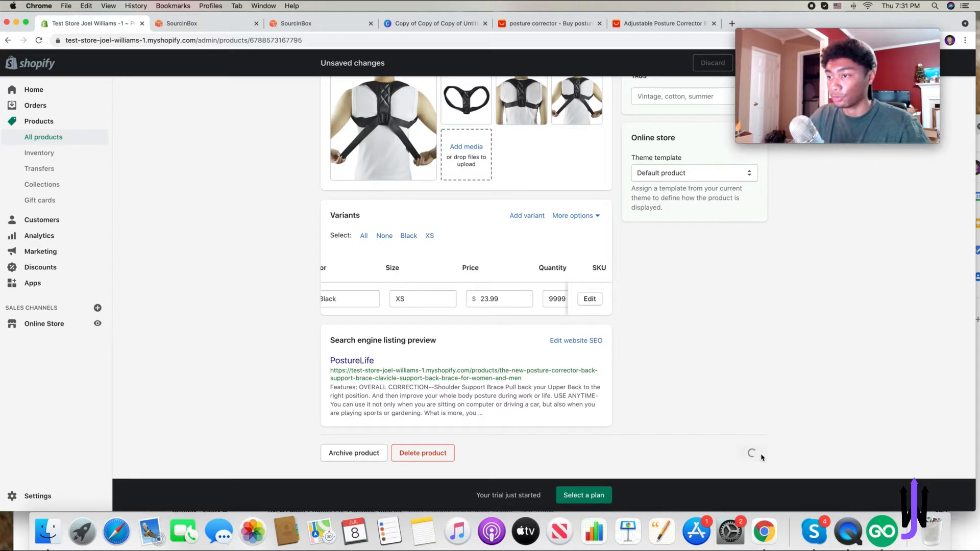
# - Delete the entire imported product description, including its text and images
pyautogui.scroll(3, 669, 359)
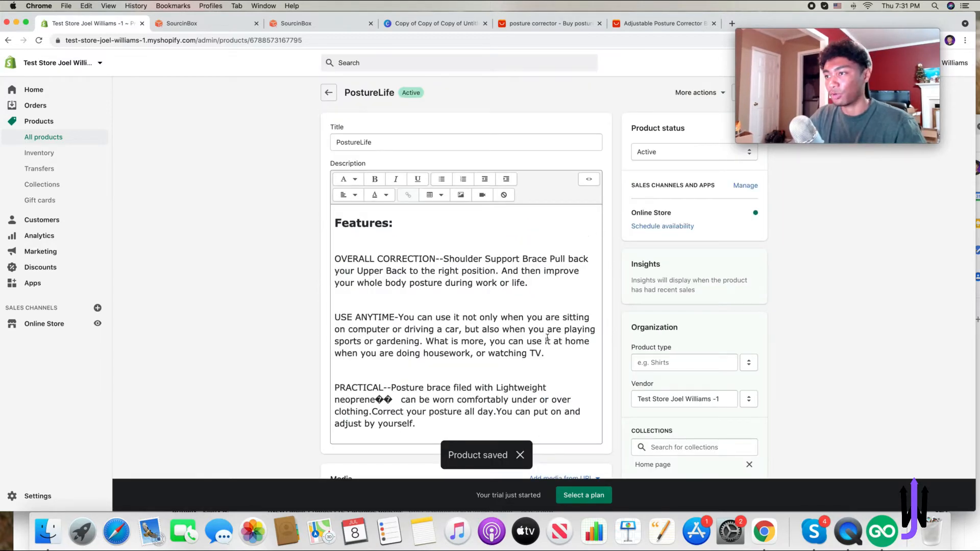
pyautogui.scroll(-1, 547, 338)
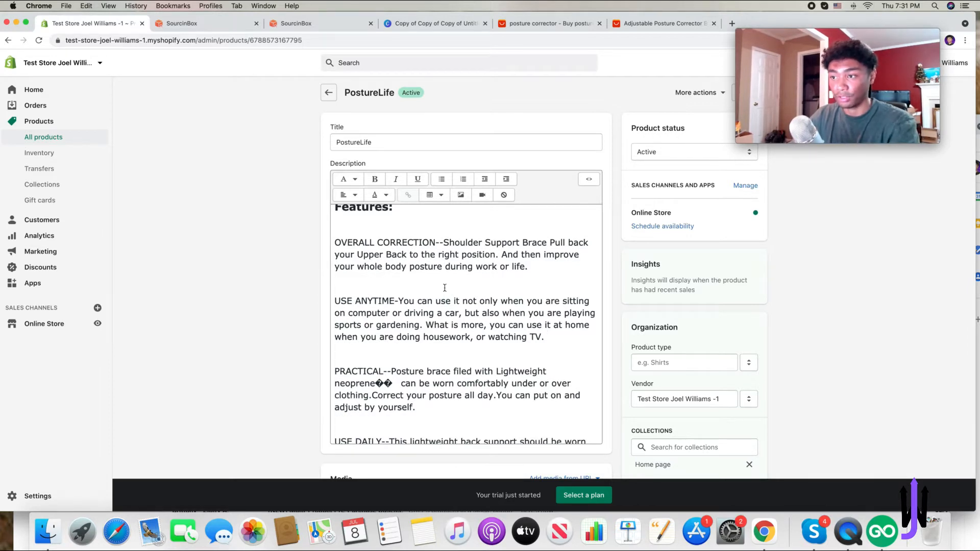
pyautogui.scroll(-15, 444, 287)
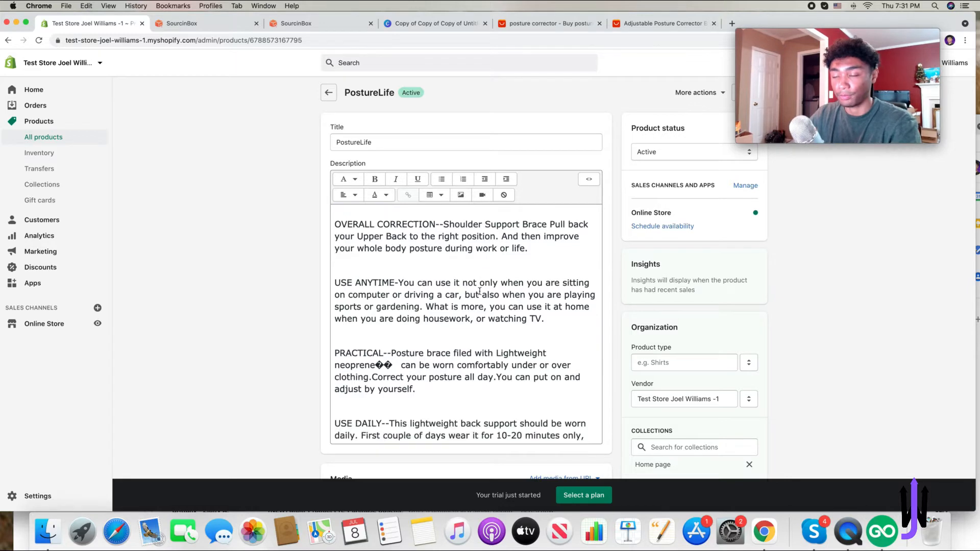
pyautogui.scroll(-5, 479, 288)
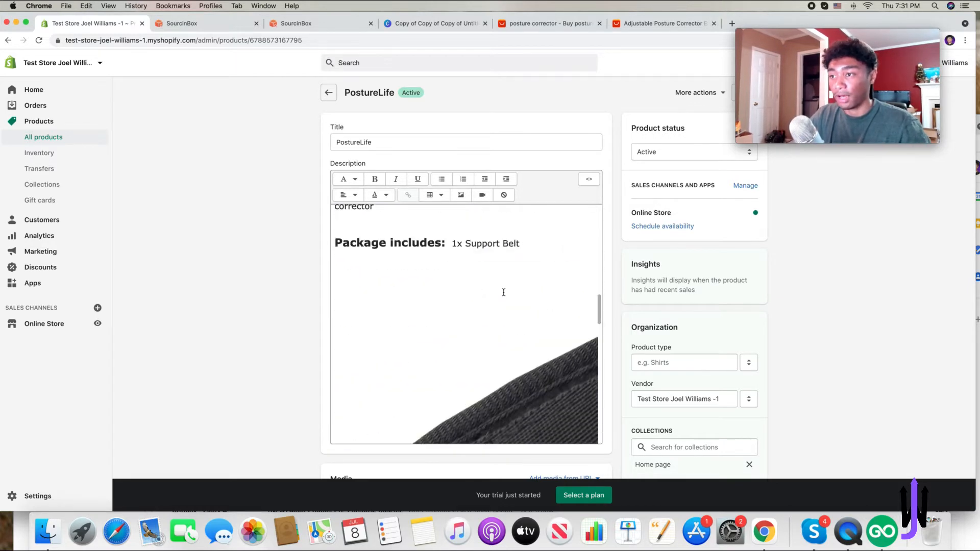
pyautogui.moveTo(544, 260); pyautogui.dragTo(381, 135)
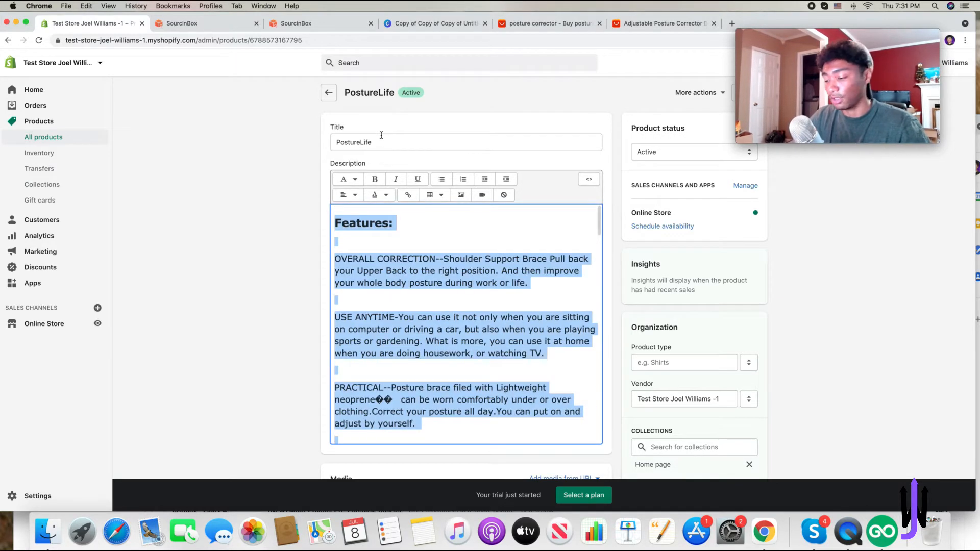
pyautogui.press('BackSpace')
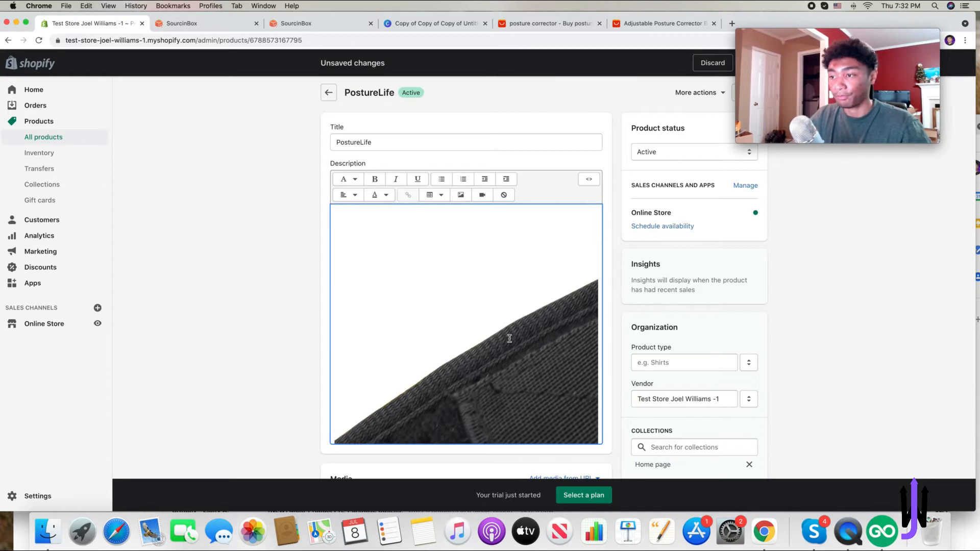
pyautogui.scroll(-3, 511, 337)
pyautogui.scroll(-3, 513, 338)
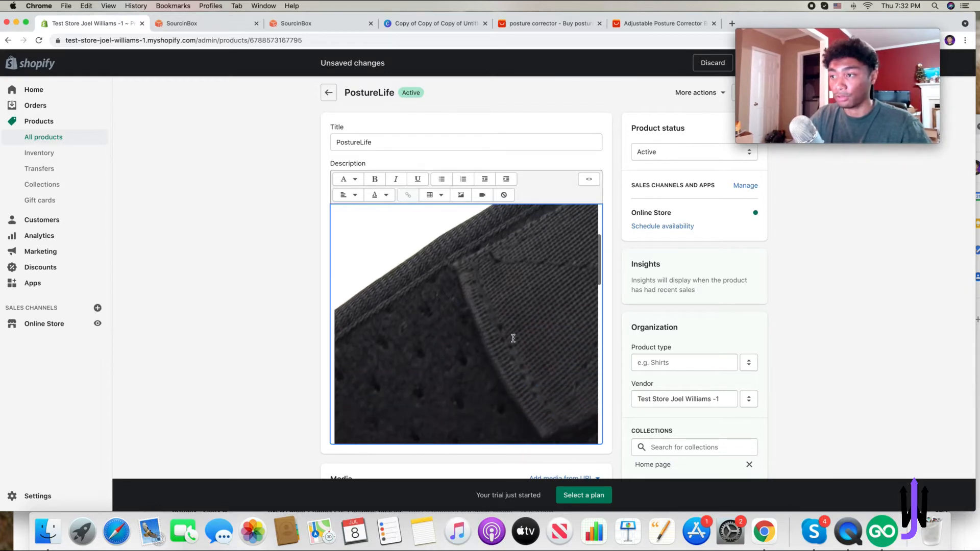
pyautogui.press('super+a')
pyautogui.press('BackSpace')
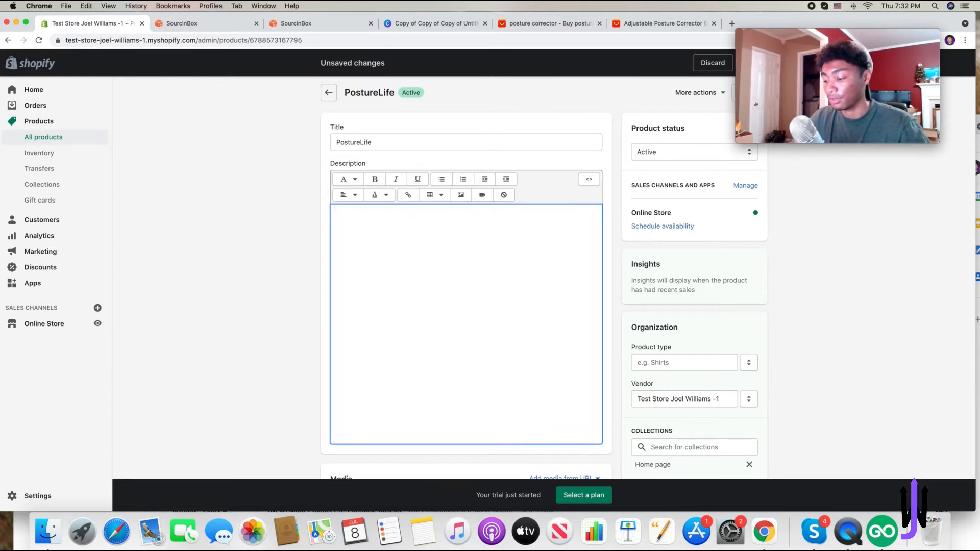
# - Paste a new description beginning 'Imagine coming home feeling no more back pain' into the product description
pyautogui.moveTo(371, 246); pyautogui.dragTo(344, 214)
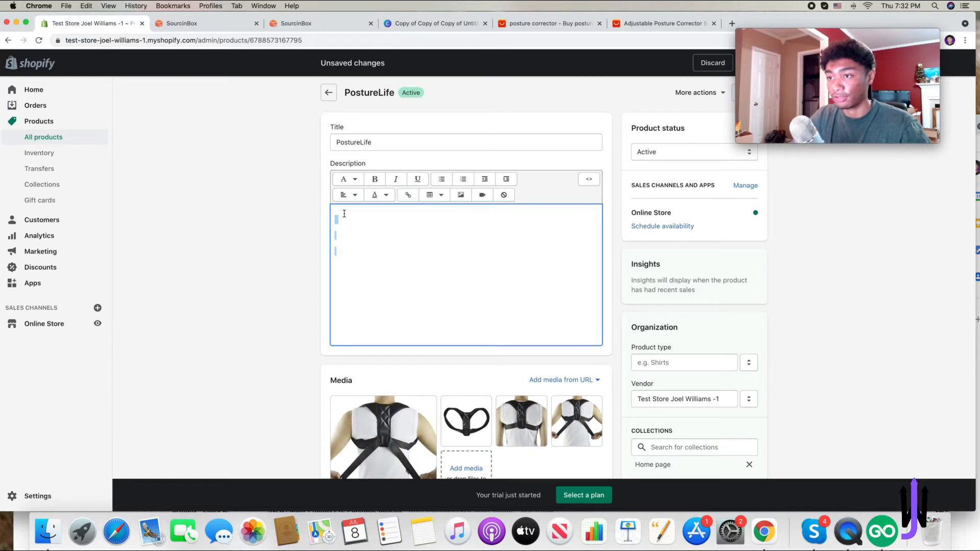
pyautogui.click(388, 128)
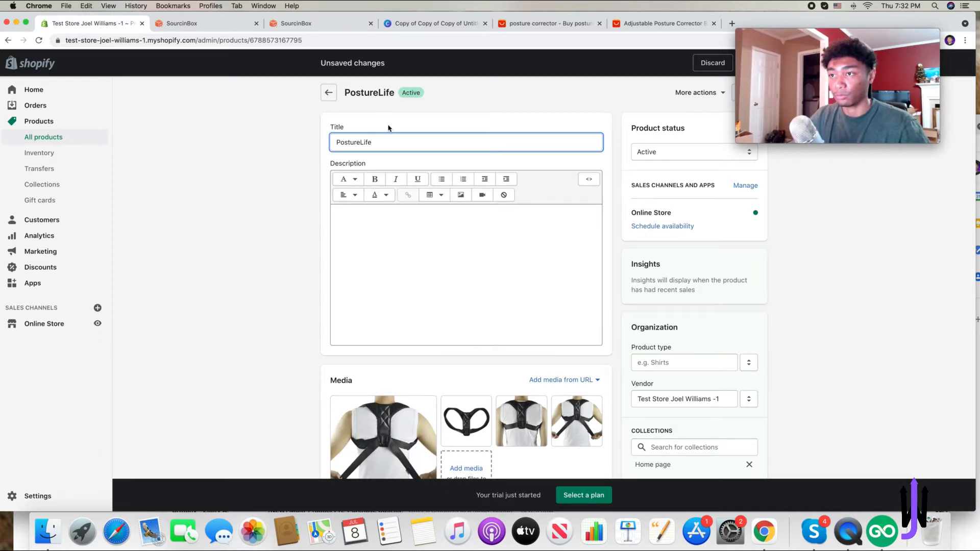
pyautogui.click(393, 242)
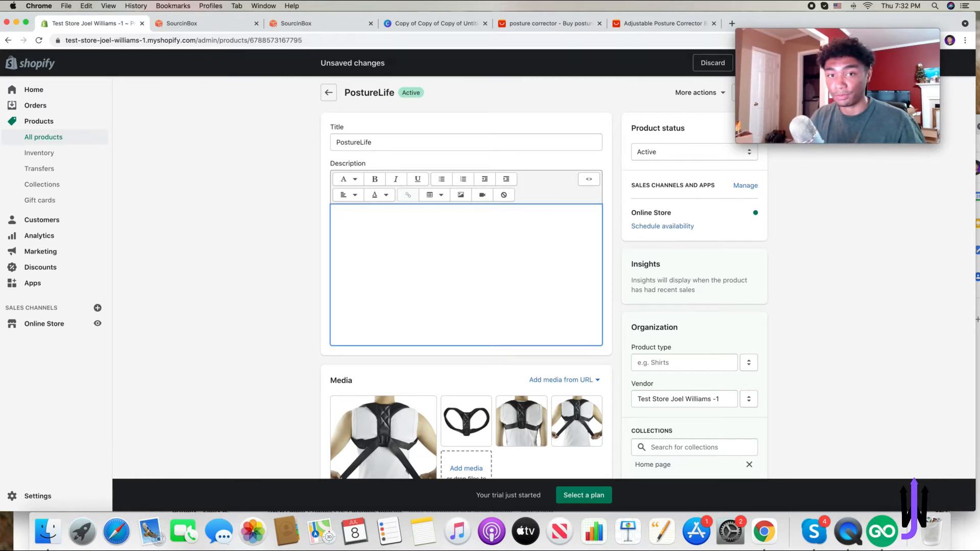
pyautogui.write('Imagine coming home feeling no more back pain, or having bad posture while you rest at your computer or in your bed. PostureLife keeps your back straight so that pain will stay away for good.')
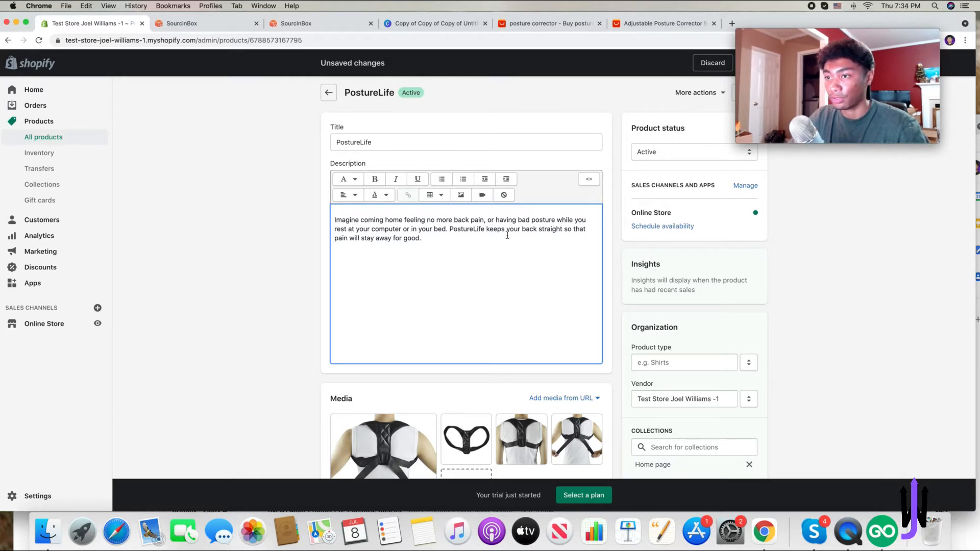
pyautogui.click(616, 255)
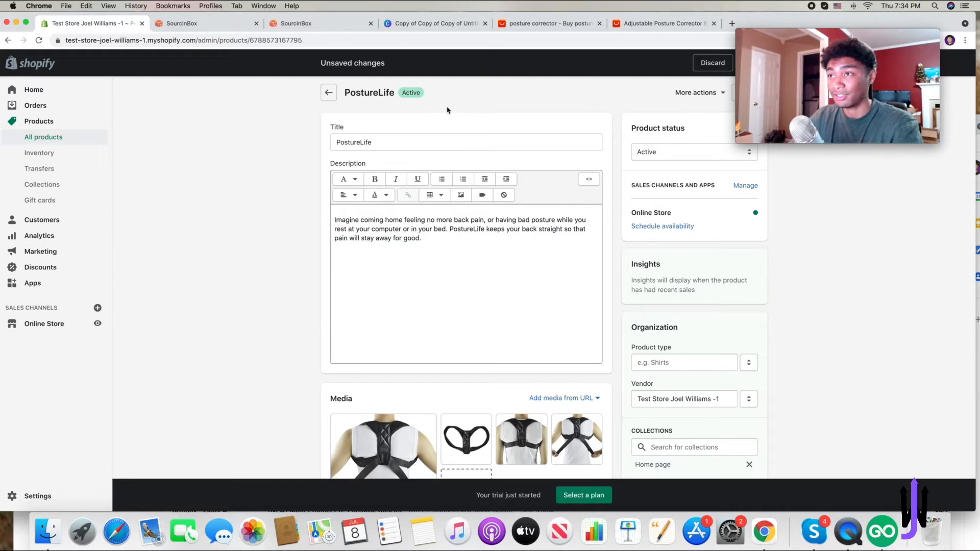
# - Switch to the Canva design and change the PostureLife logo text font to Archivo Black
pyautogui.click(429, 25)
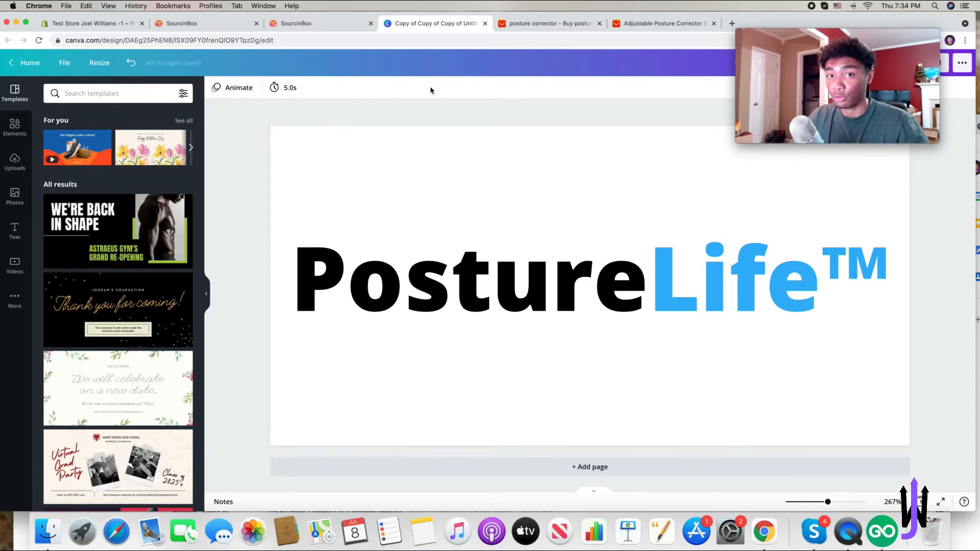
pyautogui.click(533, 251)
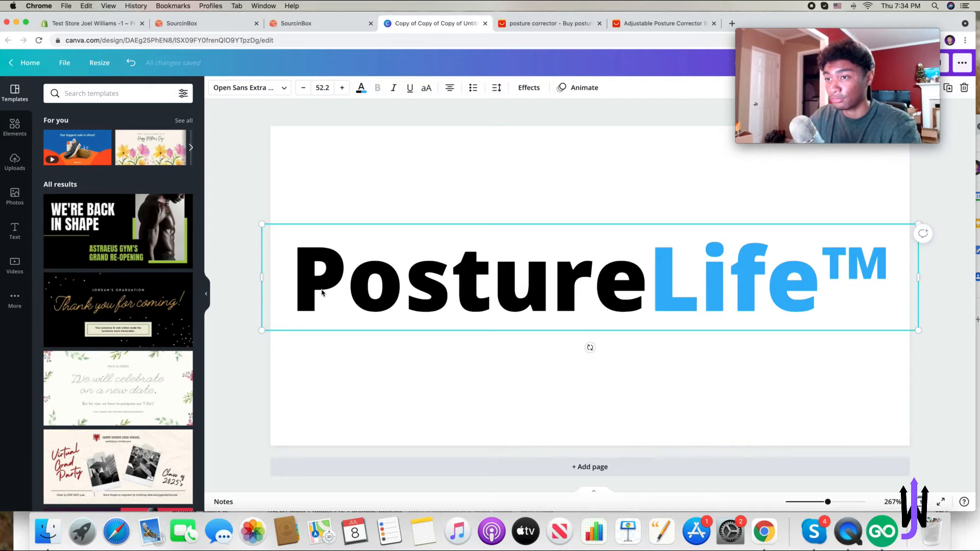
pyautogui.doubleClick(652, 264)
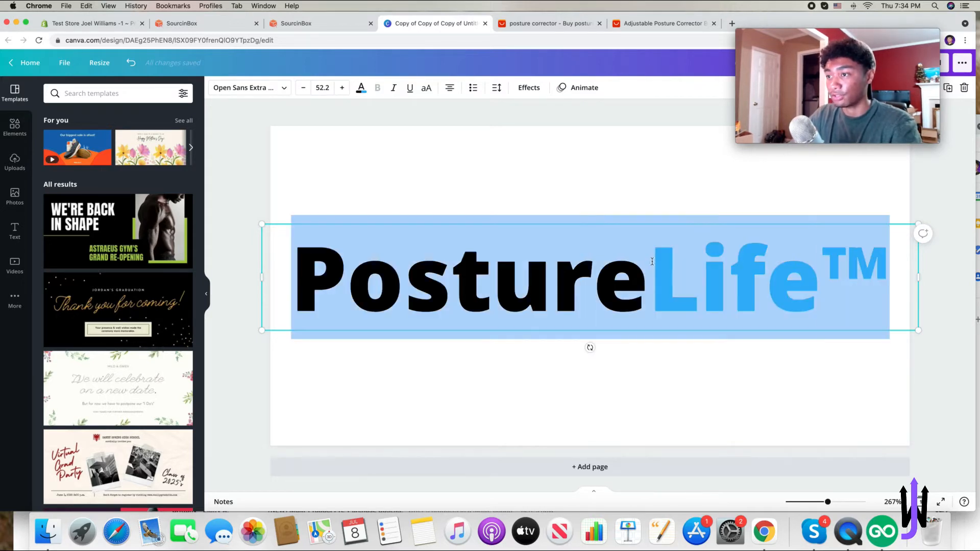
pyautogui.click(244, 88)
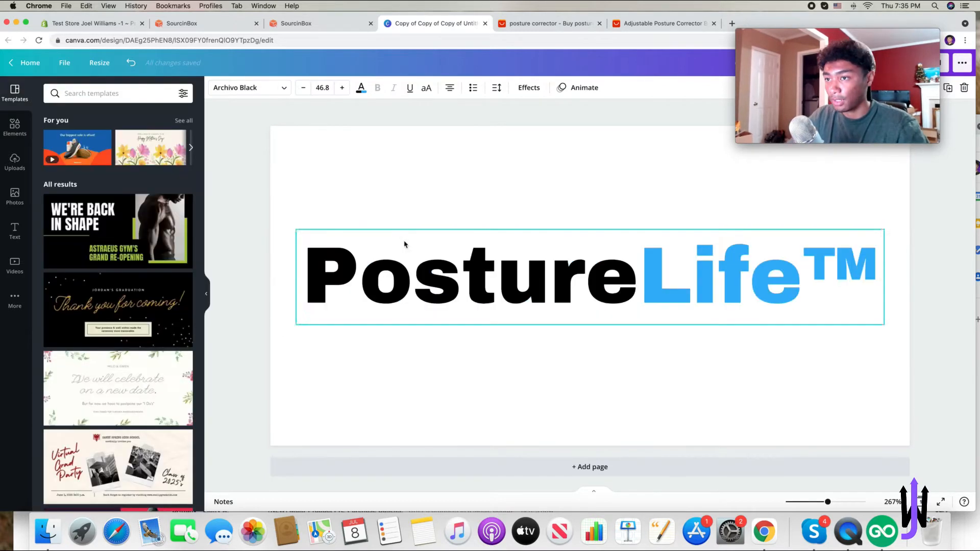
pyautogui.click(266, 169)
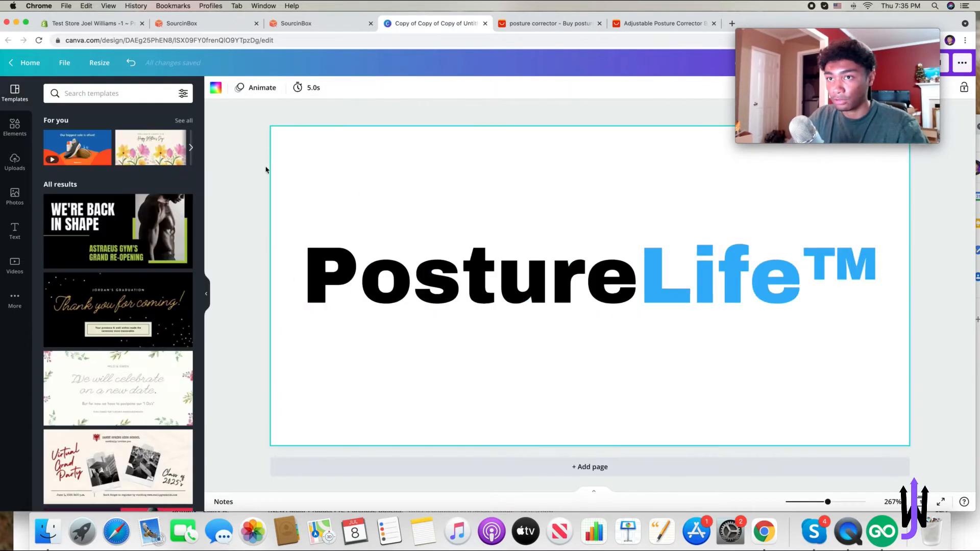
# - Check the design's custom size in the Resize options without changing it
pyautogui.click(100, 63)
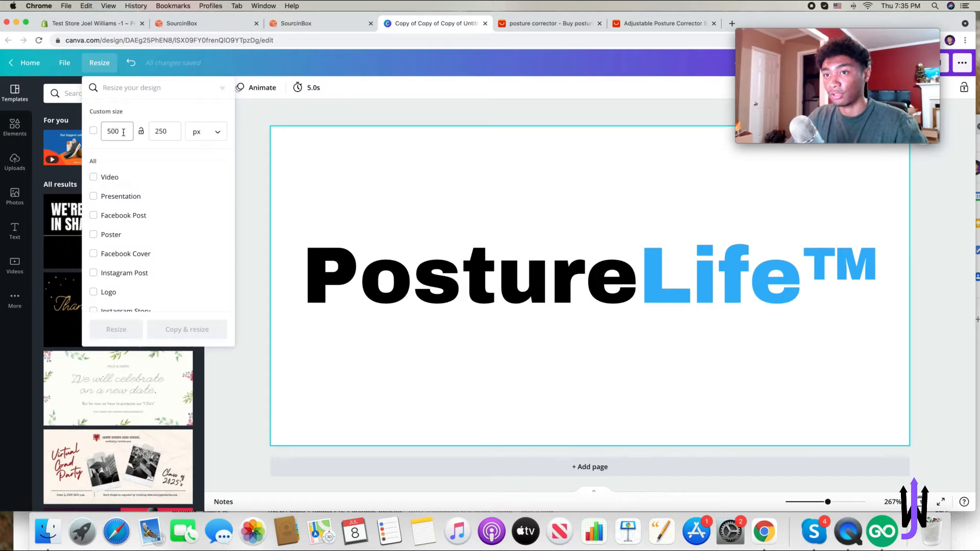
pyautogui.click(243, 151)
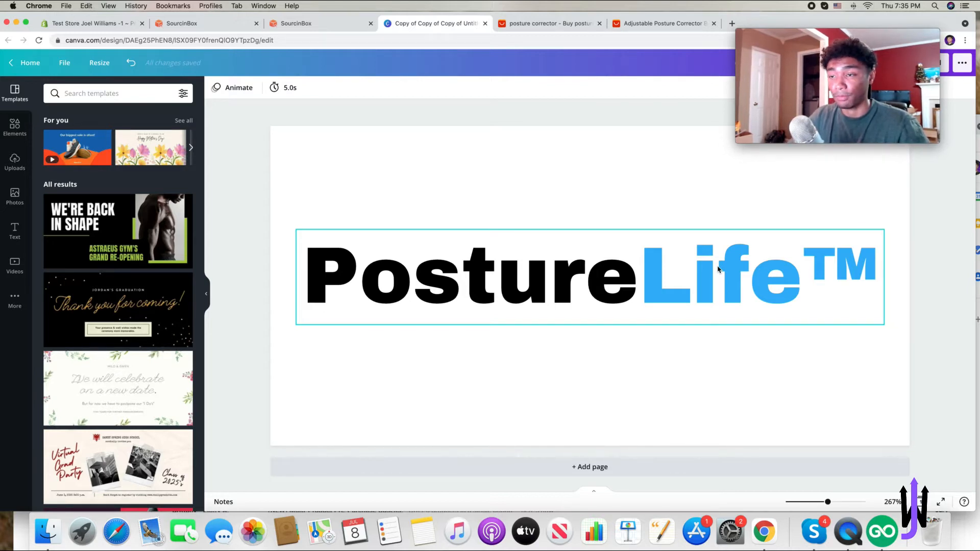
pyautogui.click(754, 359)
pyautogui.moveTo(828, 31); pyautogui.dragTo(272, 29)
pyautogui.click(721, 134)
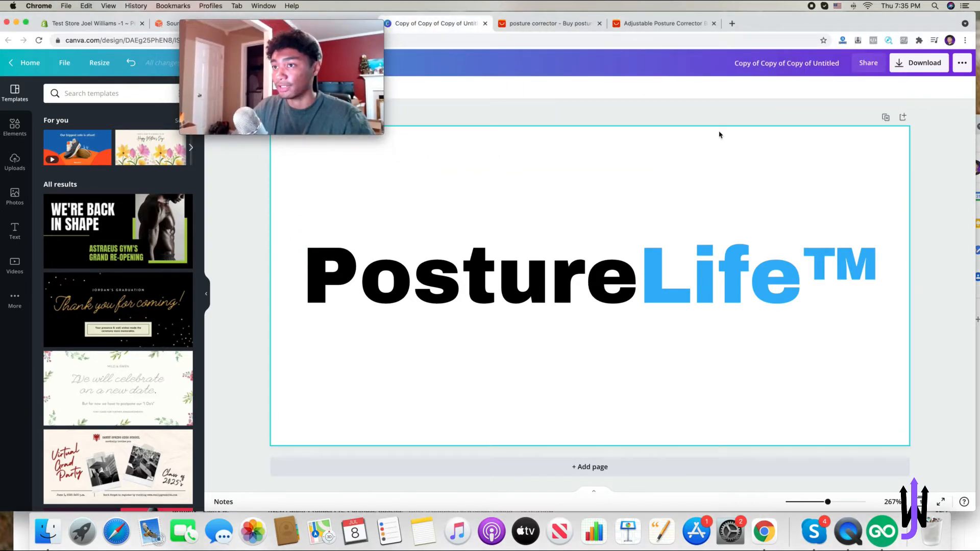
# - Download the logo design as a PNG with a transparent background
pyautogui.click(911, 68)
pyautogui.click(880, 130)
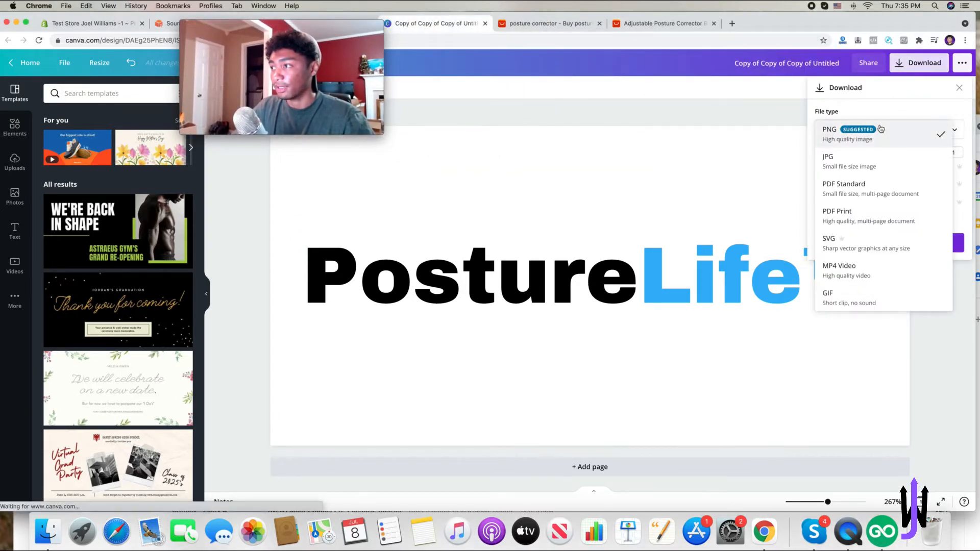
pyautogui.click(880, 130)
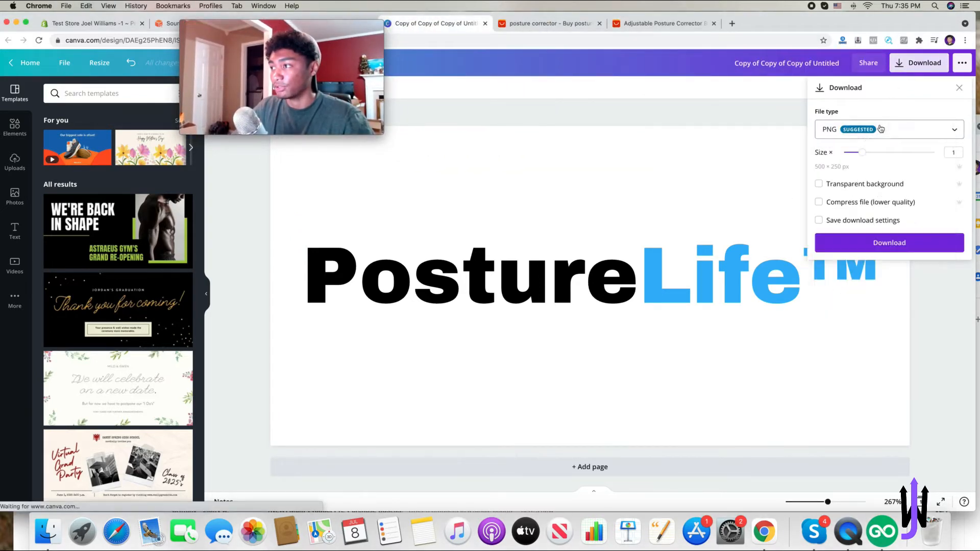
pyautogui.click(871, 185)
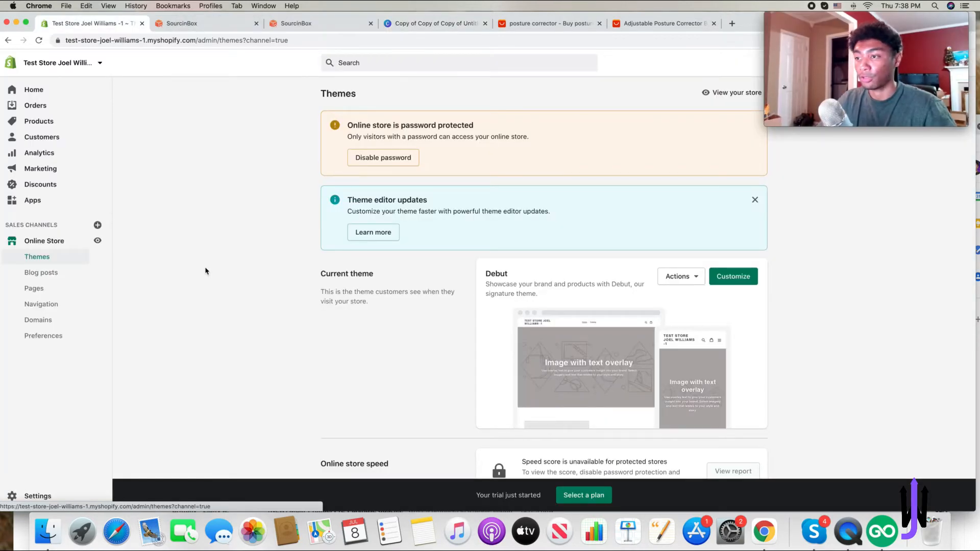
# - Open the Debut theme customizer and set the header logo image to the PostureLife logo
pyautogui.scroll(-2, 210, 271)
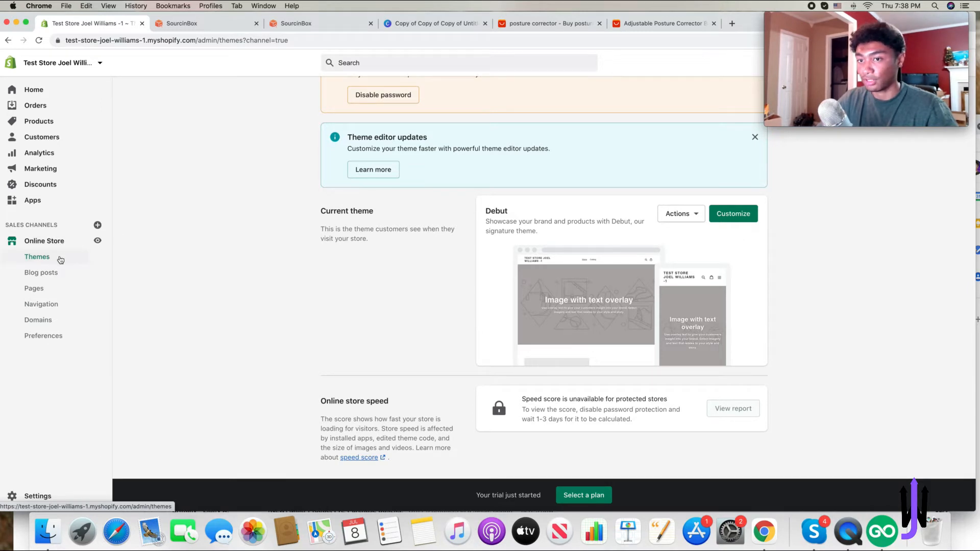
pyautogui.click(728, 219)
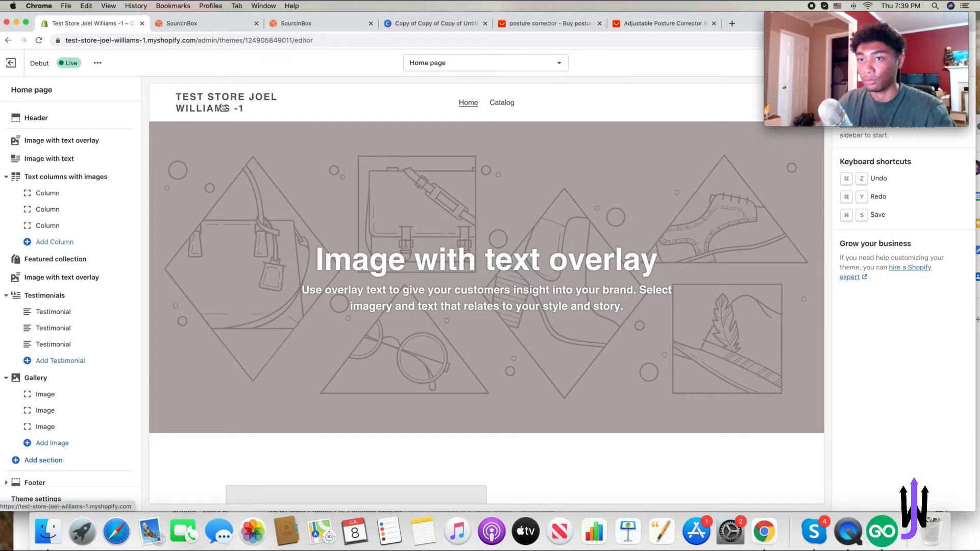
pyautogui.click(39, 118)
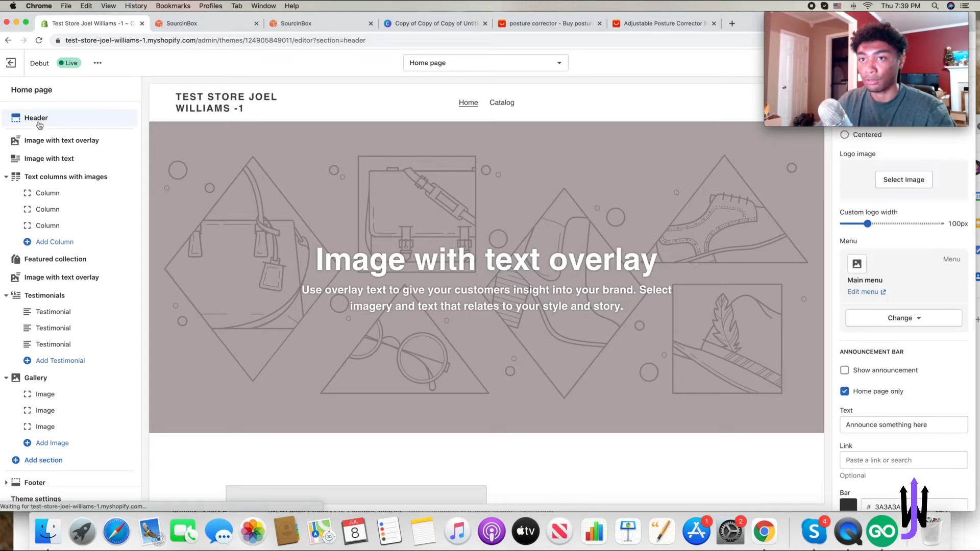
pyautogui.moveTo(843, 36); pyautogui.dragTo(86, 28)
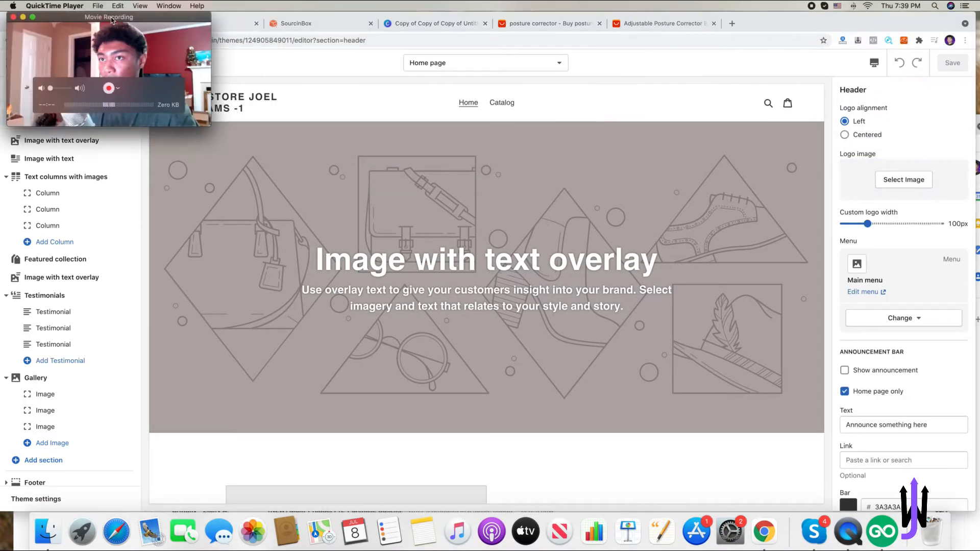
pyautogui.click(906, 181)
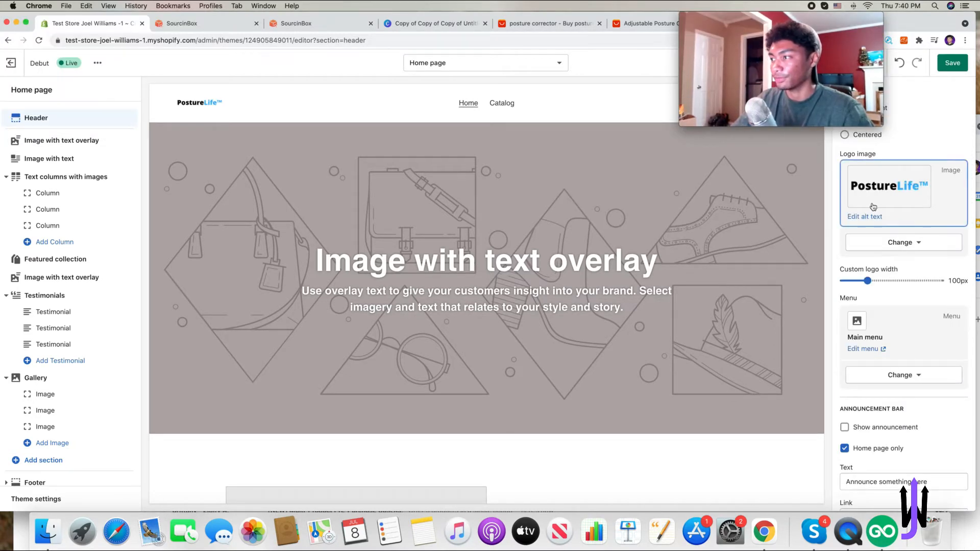
# - Set the header's custom logo width to 150px
pyautogui.moveTo(867, 281); pyautogui.dragTo(892, 281)
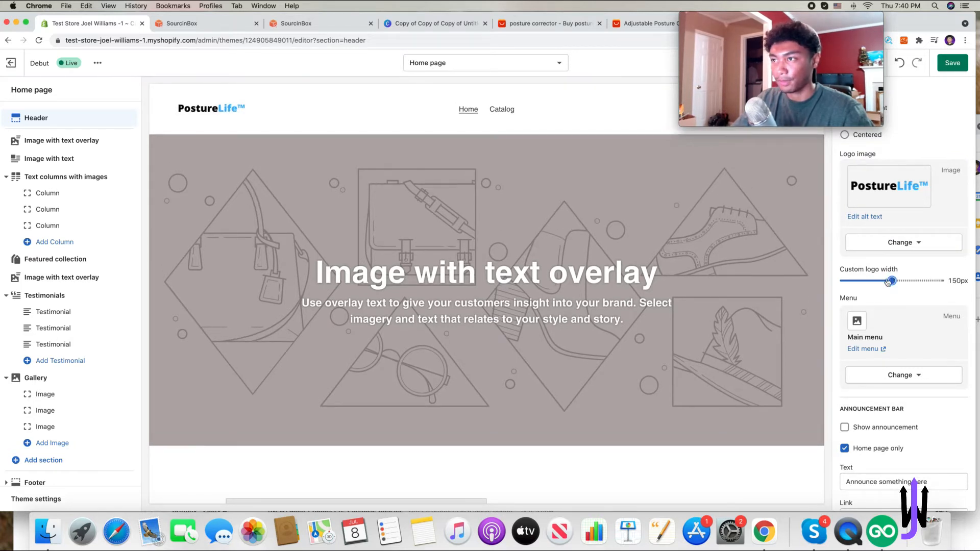
pyautogui.moveTo(841, 35); pyautogui.dragTo(196, 4)
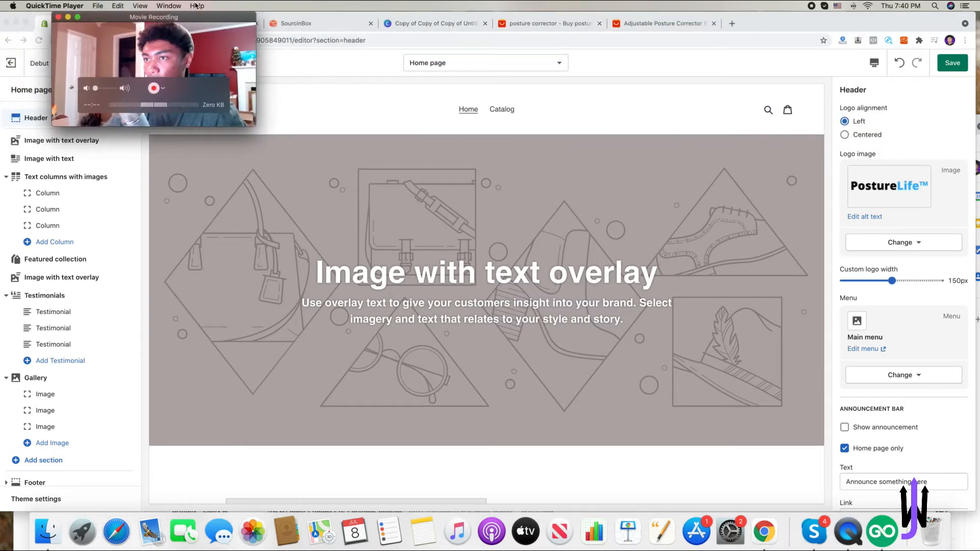
# - Preview the storefront in mobile view, then switch back to desktop view
pyautogui.click(877, 64)
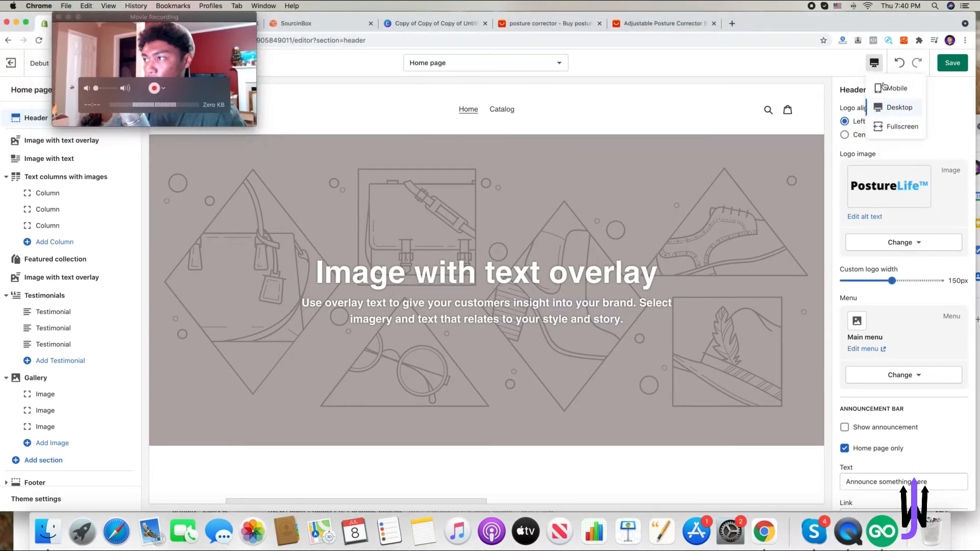
pyautogui.click(897, 88)
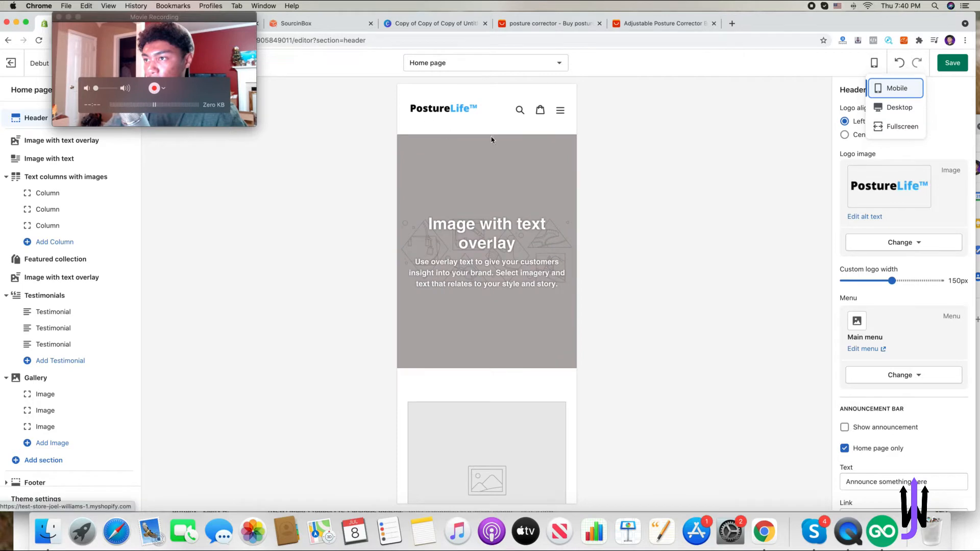
pyautogui.click(901, 108)
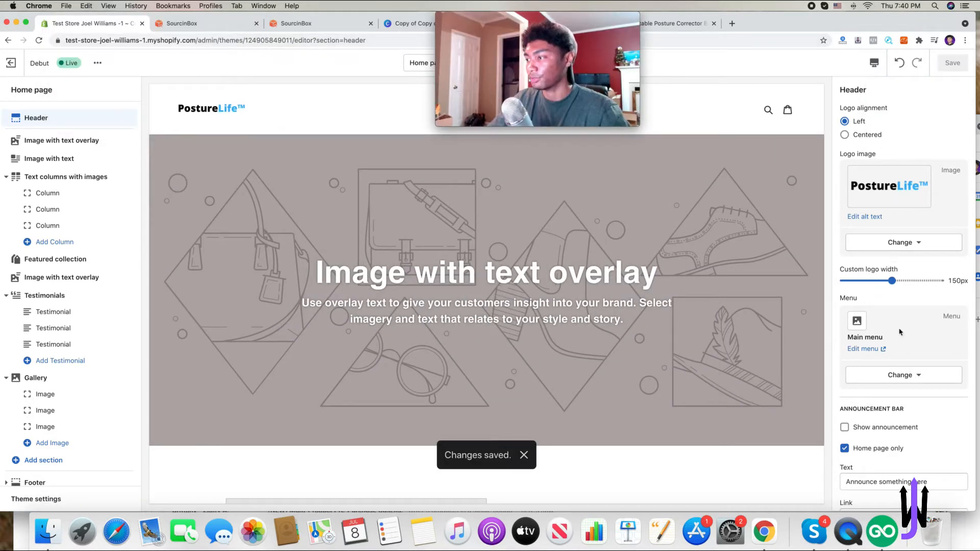
# - Try centering the header logo alignment, then switch it back to left
pyautogui.scroll(-5, 901, 358)
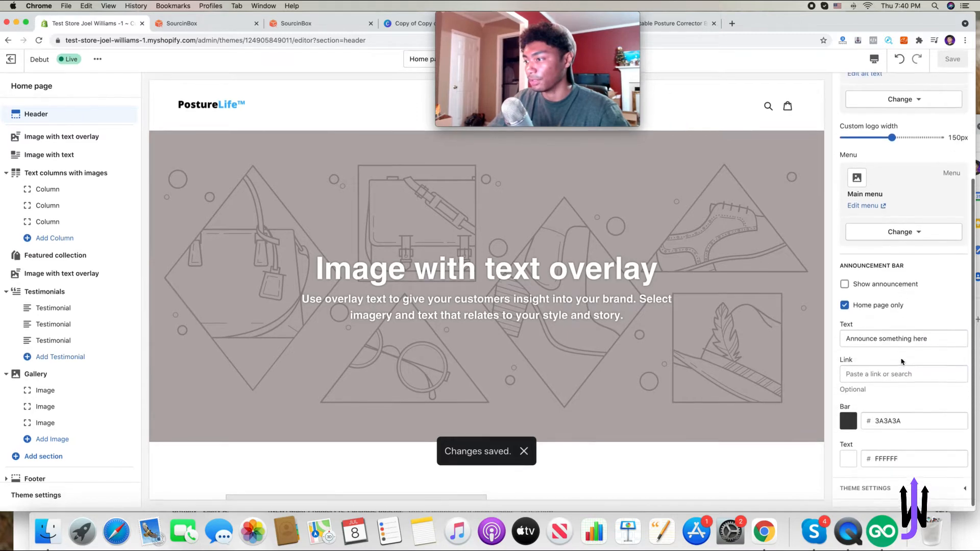
pyautogui.scroll(5, 868, 352)
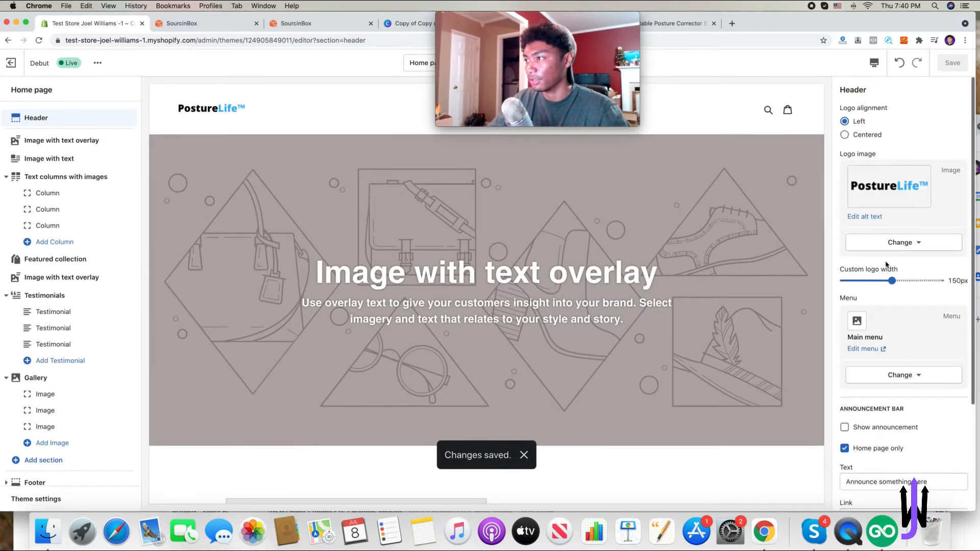
pyautogui.click(859, 135)
pyautogui.moveTo(615, 11); pyautogui.dragTo(270, 11)
pyautogui.click(856, 122)
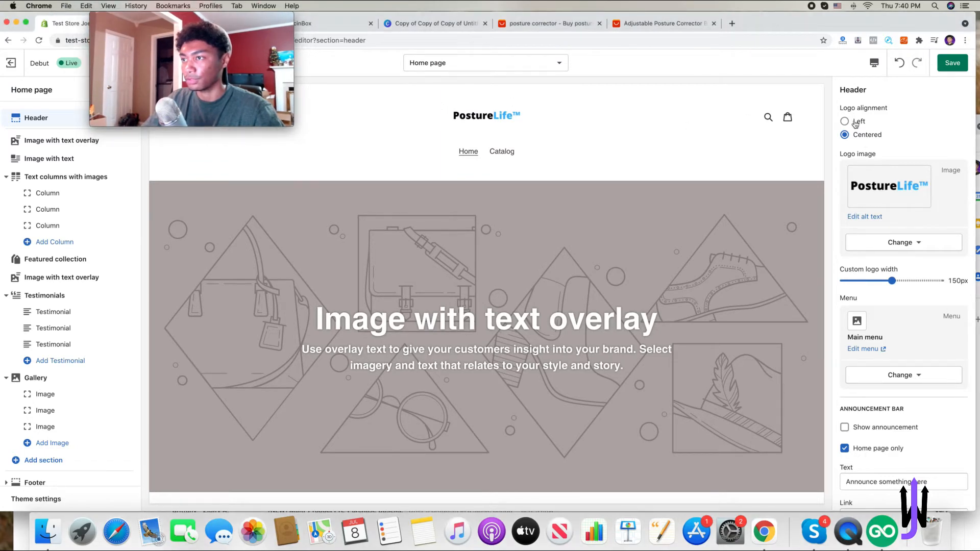
pyautogui.click(857, 122)
pyautogui.moveTo(227, 16); pyautogui.dragTo(660, 4)
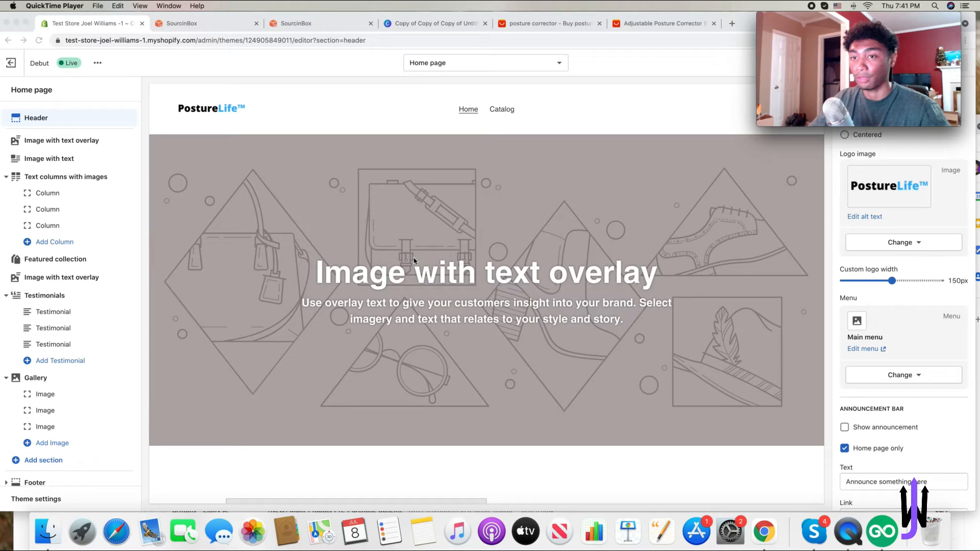
# - Hide the Text columns with images, Featured collection, Testimonials, Gallery and second Image with text overlay sections
pyautogui.scroll(-1, 34, 249)
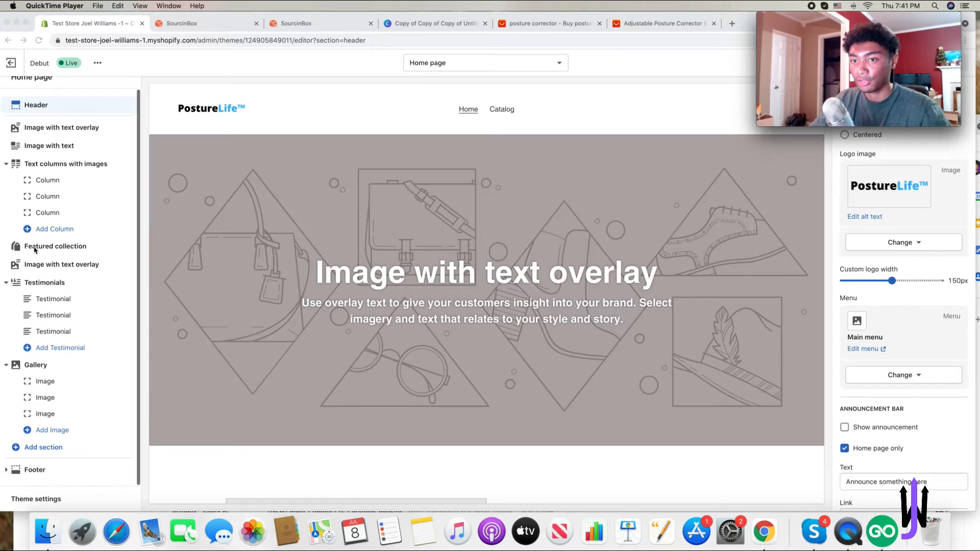
pyautogui.click(117, 227)
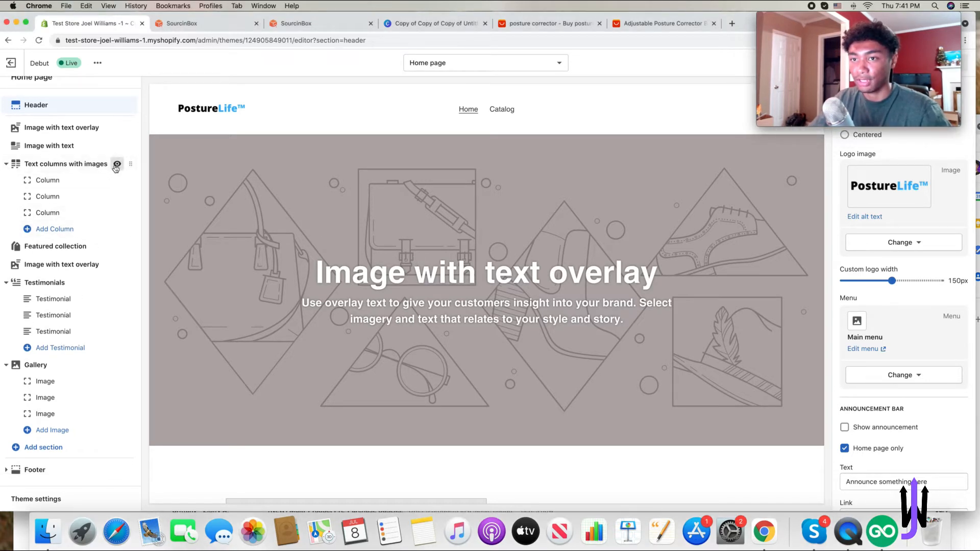
pyautogui.click(116, 164)
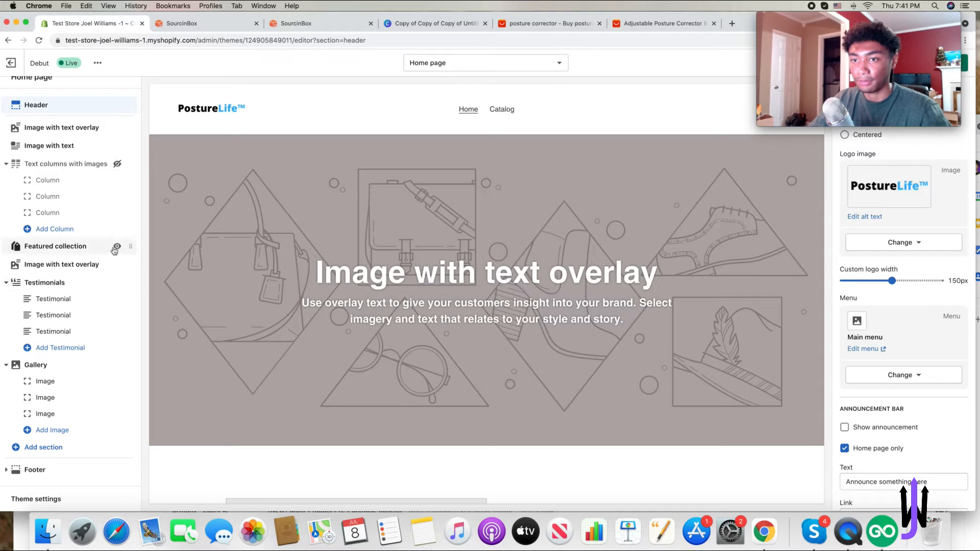
pyautogui.click(116, 247)
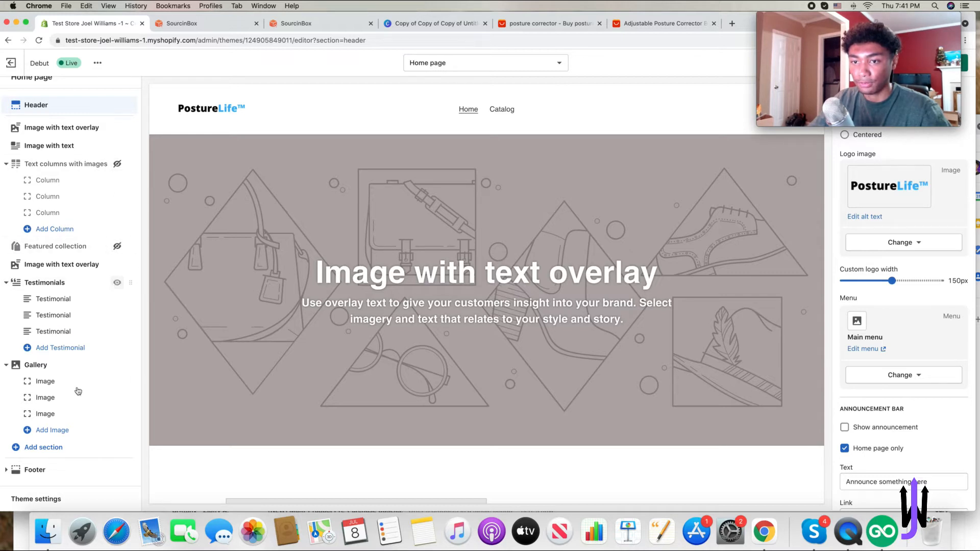
pyautogui.click(117, 364)
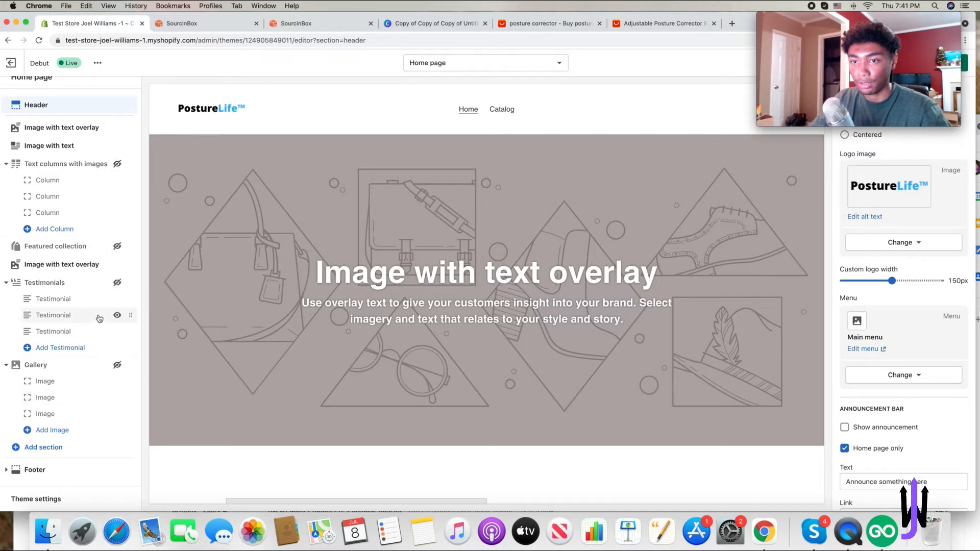
pyautogui.scroll(-12, 293, 307)
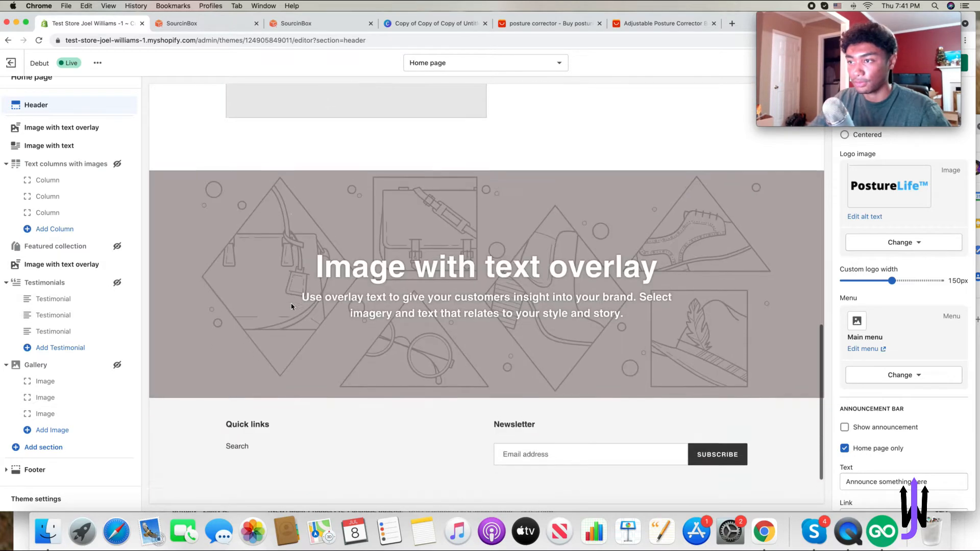
pyautogui.click(117, 264)
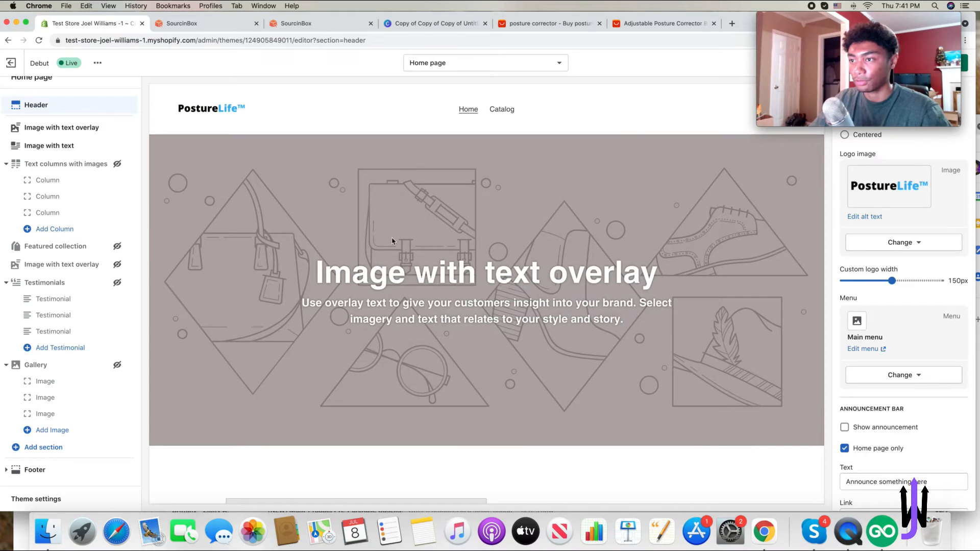
# - Set the first Image with text overlay section's image to a stock photo of two women at laptops
pyautogui.click(355, 230)
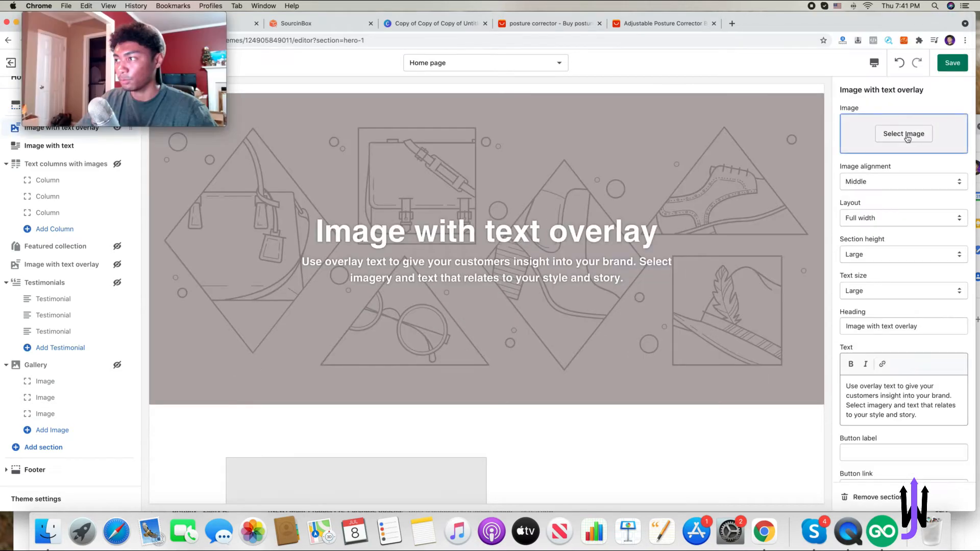
pyautogui.click(903, 137)
pyautogui.click(920, 127)
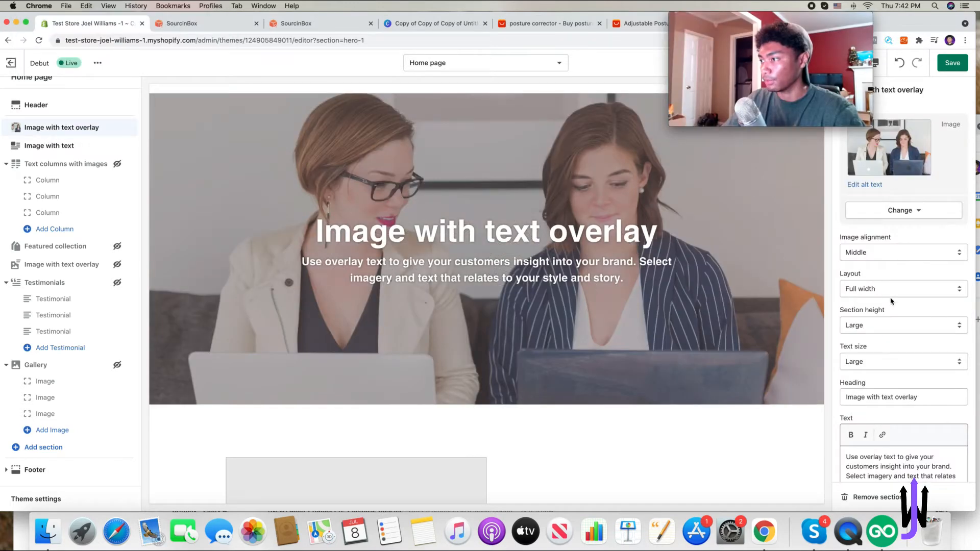
# - Replace the overlay heading with "Never Feel Back Pain Again.."
pyautogui.scroll(-2, 891, 301)
pyautogui.scroll(-2, 902, 305)
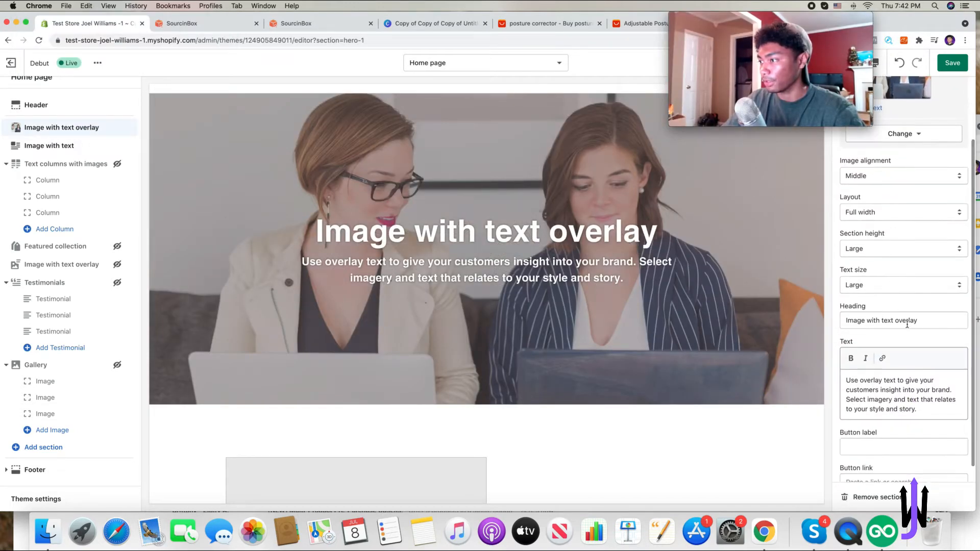
pyautogui.tripleClick(904, 320)
pyautogui.press('BackSpace')
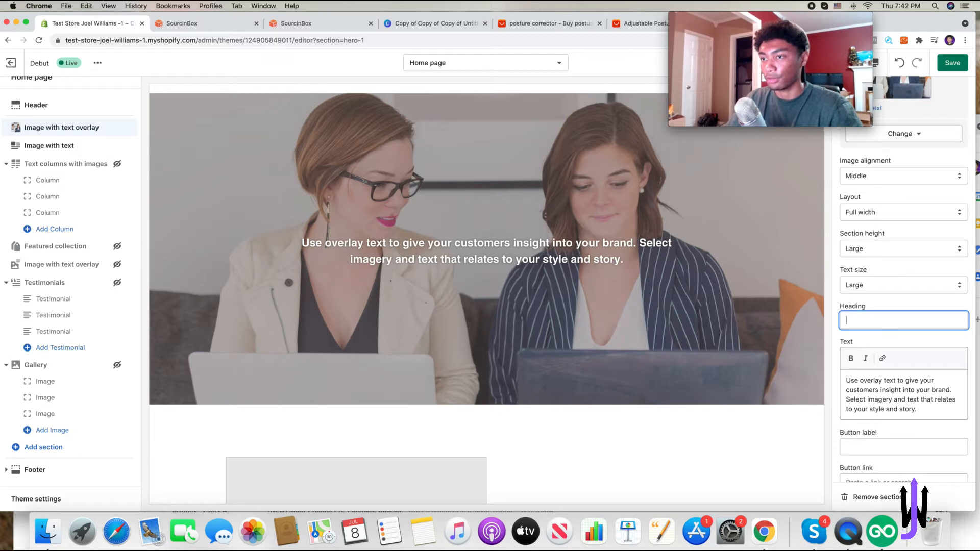
pyautogui.write('Ne')
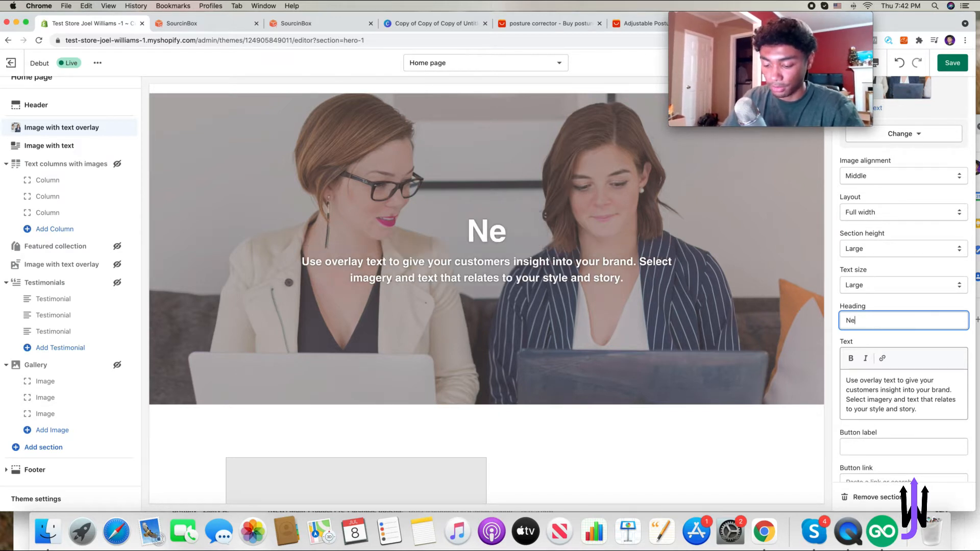
pyautogui.write('ver Feel ')
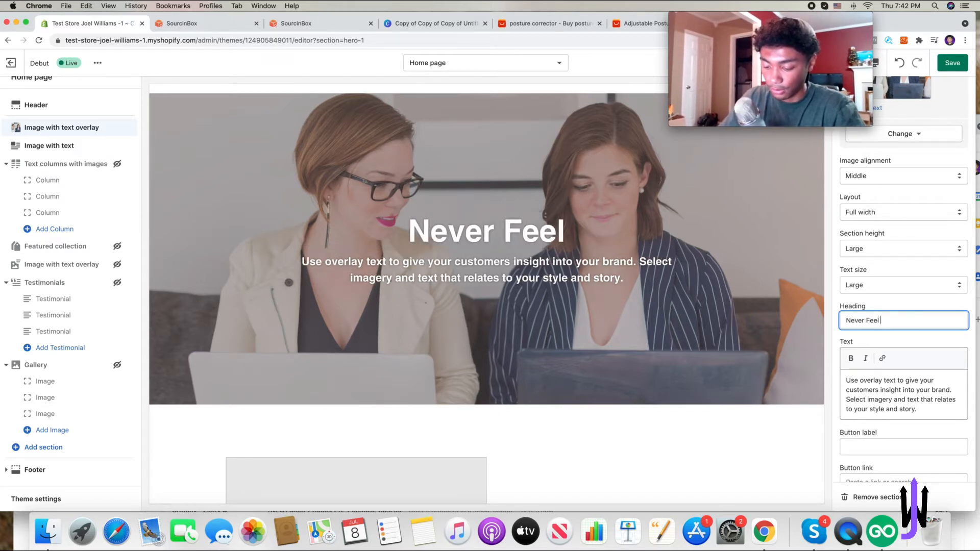
pyautogui.write('Back Pain Aga')
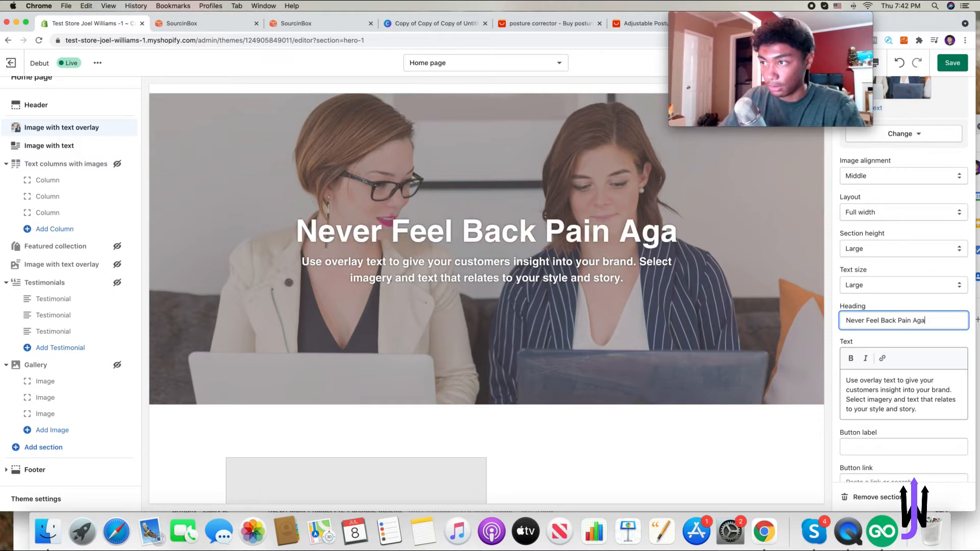
pyautogui.write('in..')
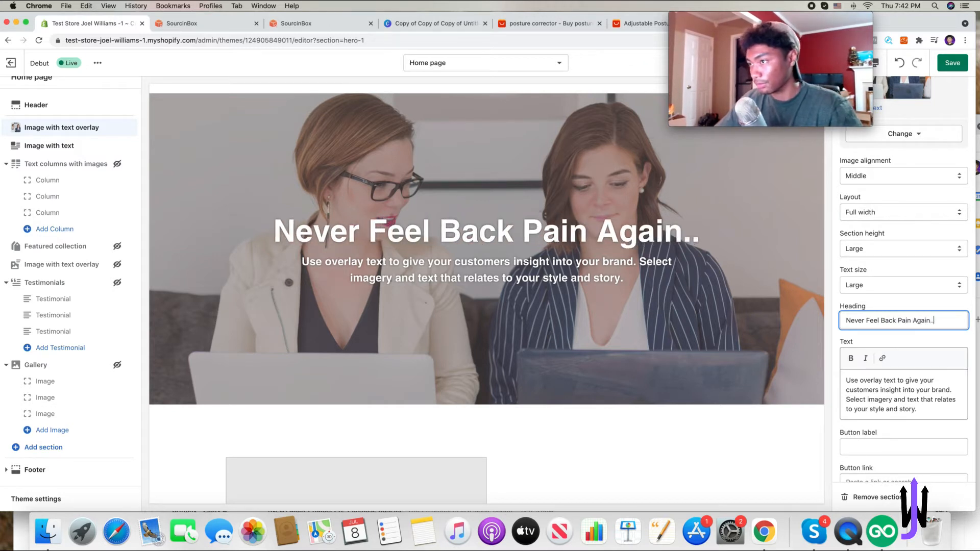
# - Clear the overlay's body text and set its button label to Shop Now
pyautogui.tripleClick(922, 409)
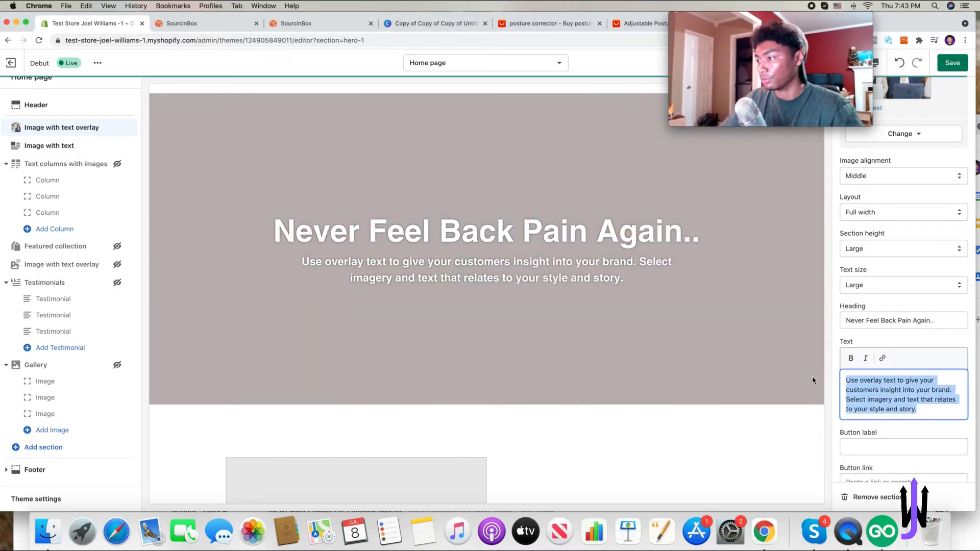
pyautogui.press('BackSpace')
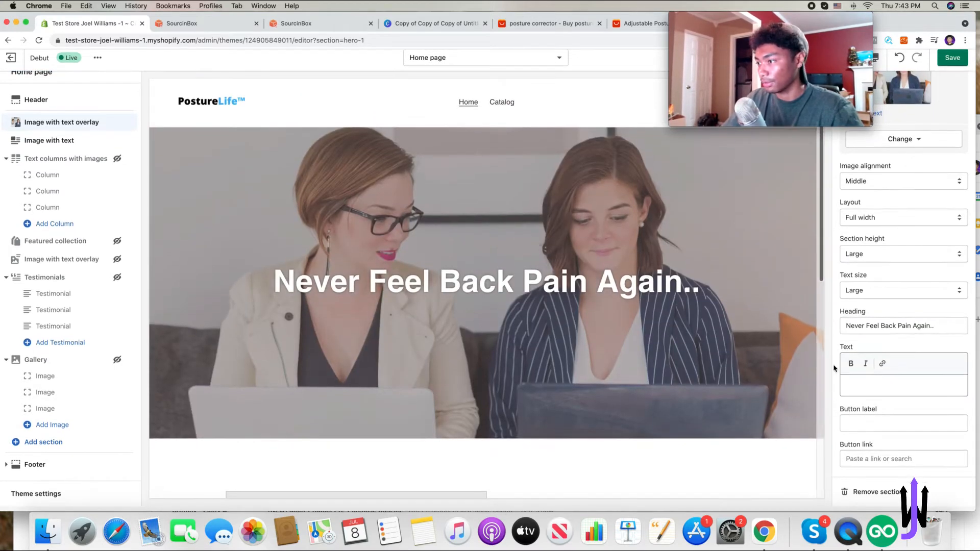
pyautogui.click(890, 433)
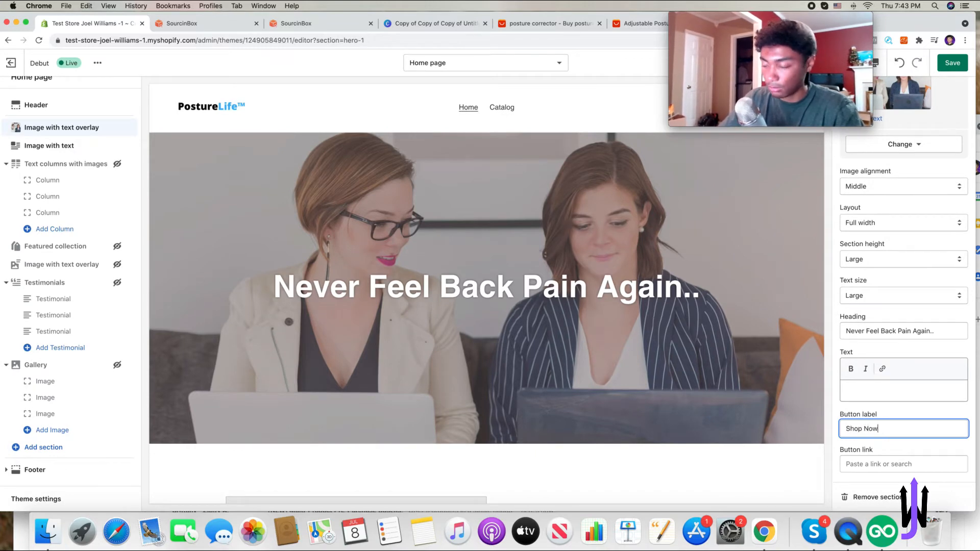
# - Link the overlay button to the PostureLife product and save the theme changes
pyautogui.click(898, 464)
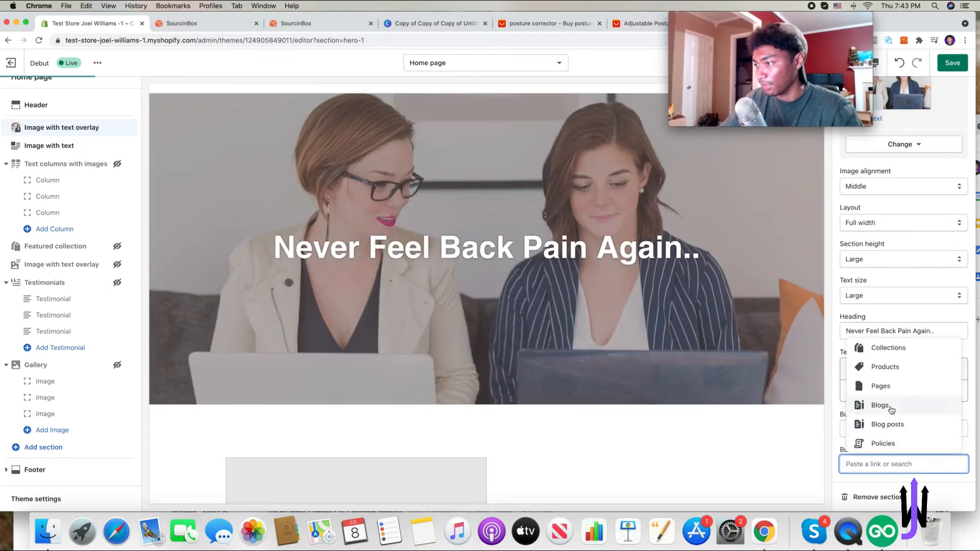
pyautogui.click(896, 374)
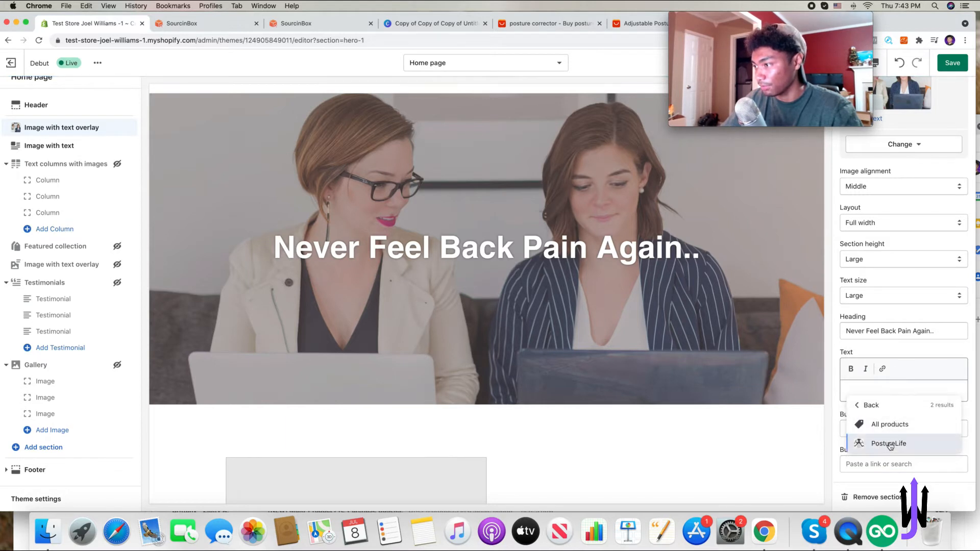
pyautogui.click(891, 441)
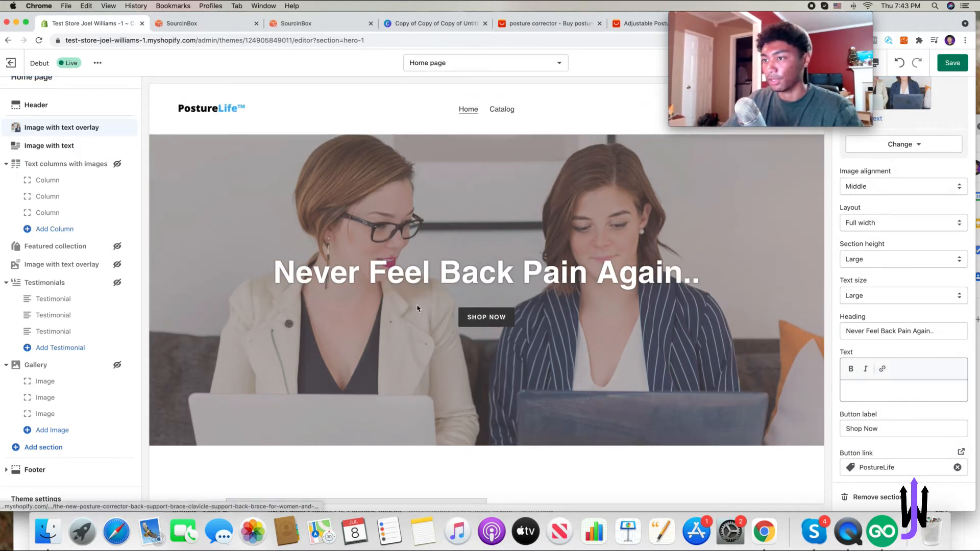
pyautogui.click(952, 62)
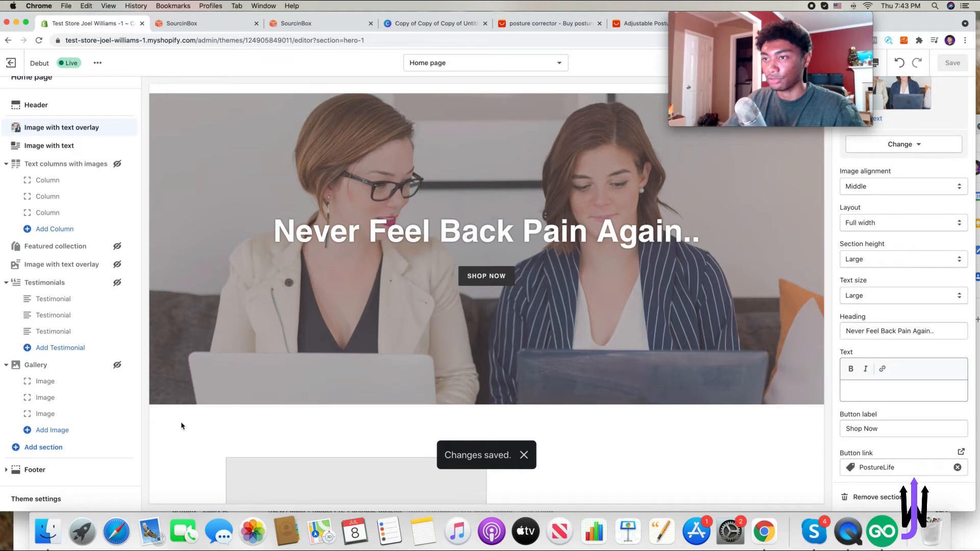
# - Open Theme settings and examine the color options for text and buttons
pyautogui.click(65, 500)
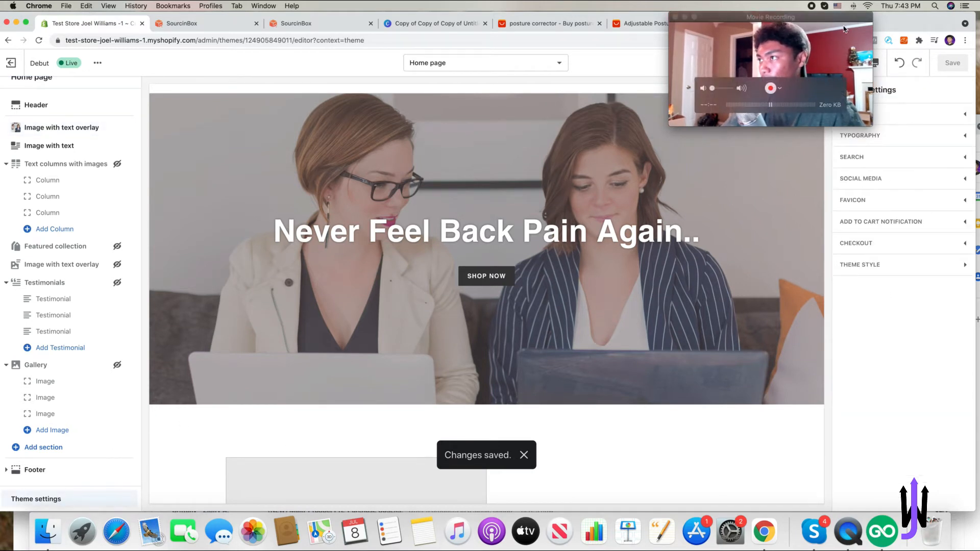
pyautogui.moveTo(781, 18); pyautogui.dragTo(577, 17)
pyautogui.click(888, 113)
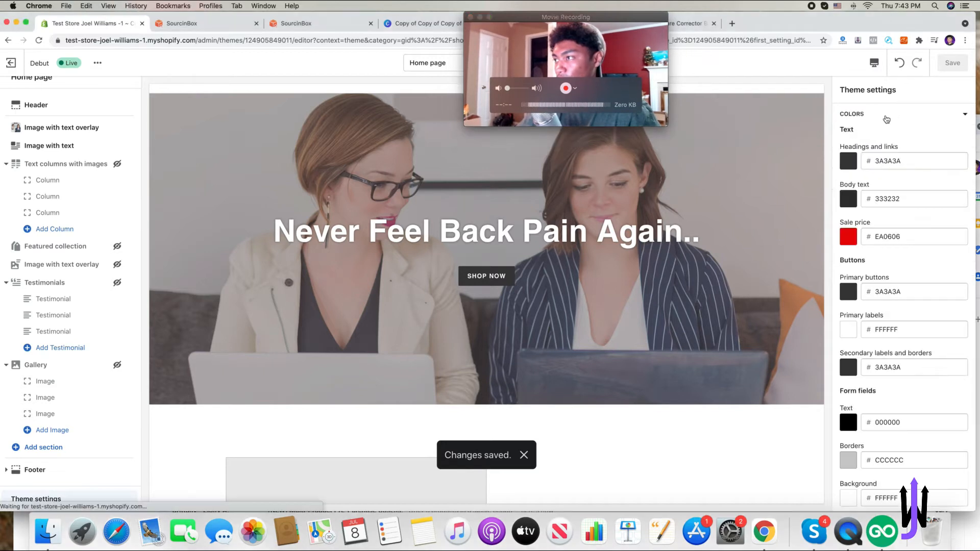
pyautogui.click(912, 110)
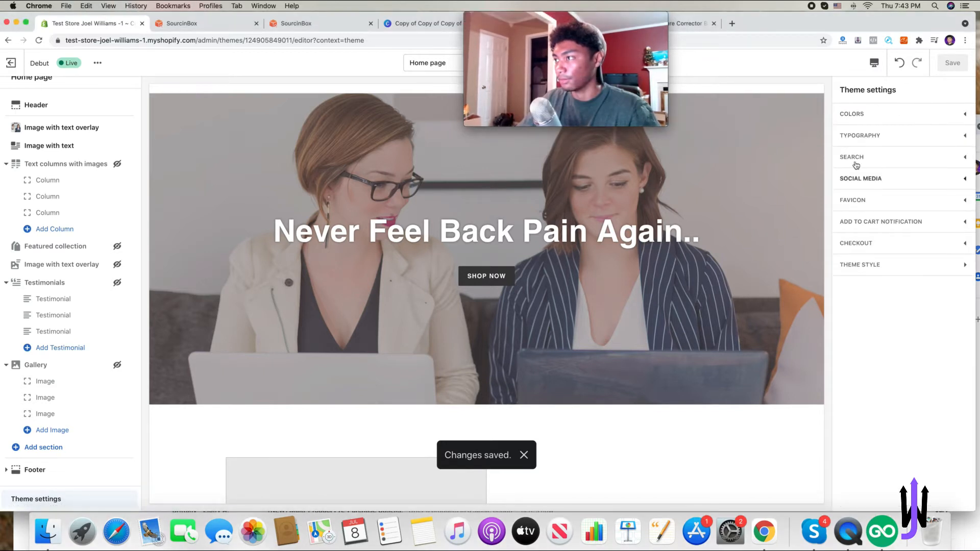
pyautogui.click(875, 116)
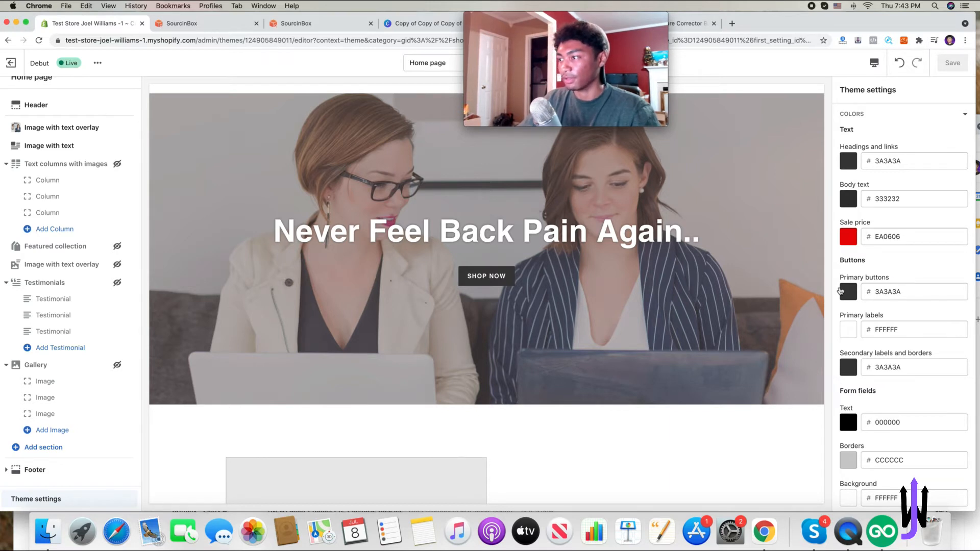
pyautogui.scroll(2, 795, 287)
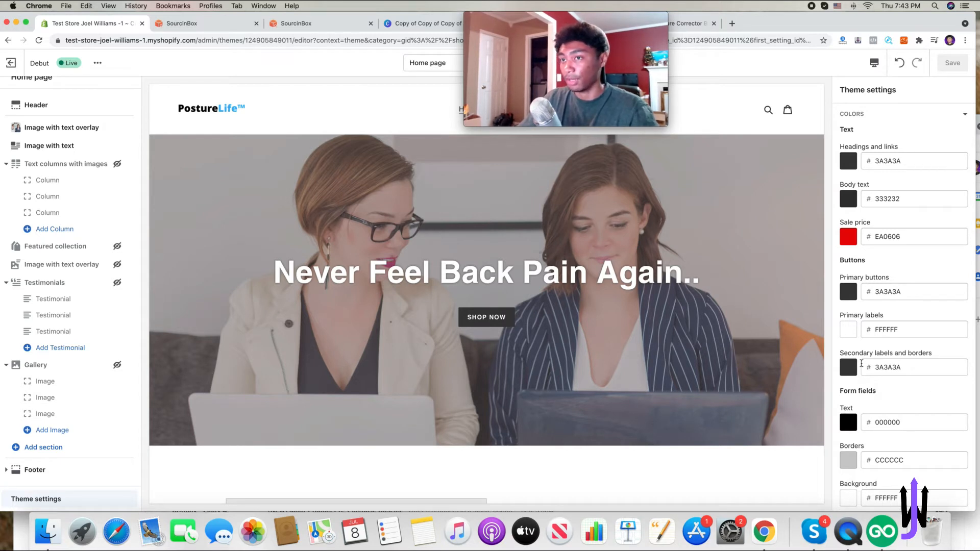
pyautogui.scroll(-1, 936, 394)
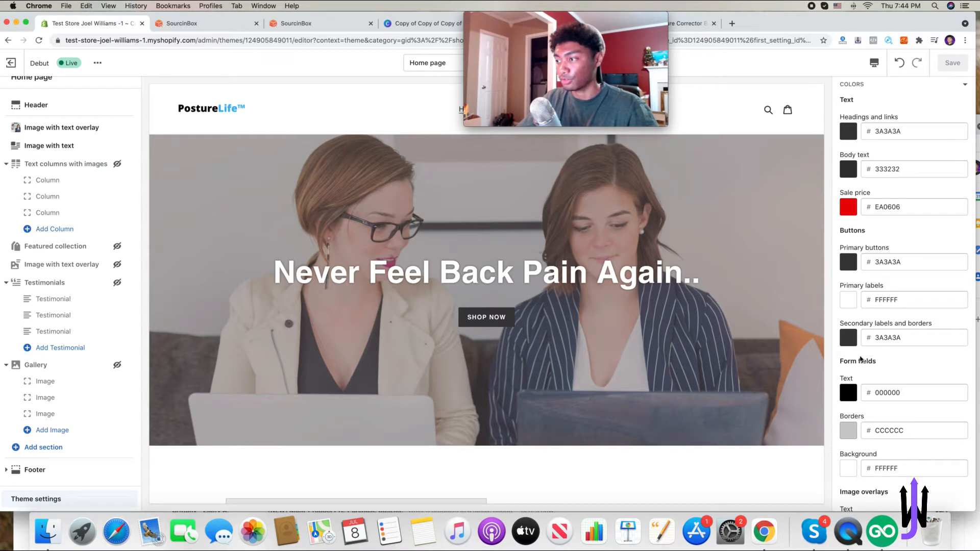
# - Set the primary button color to 46C0ED and save the theme changes
pyautogui.click(852, 269)
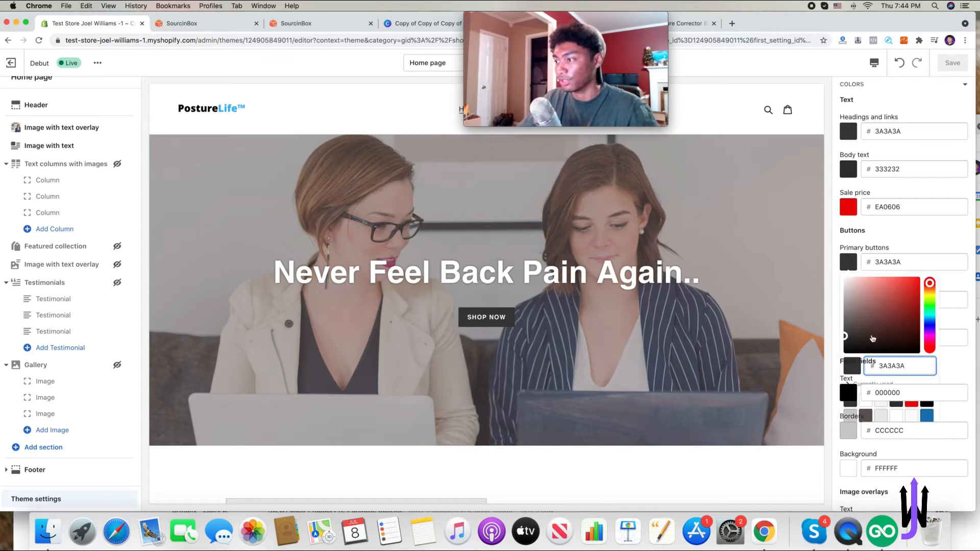
pyautogui.click(929, 304)
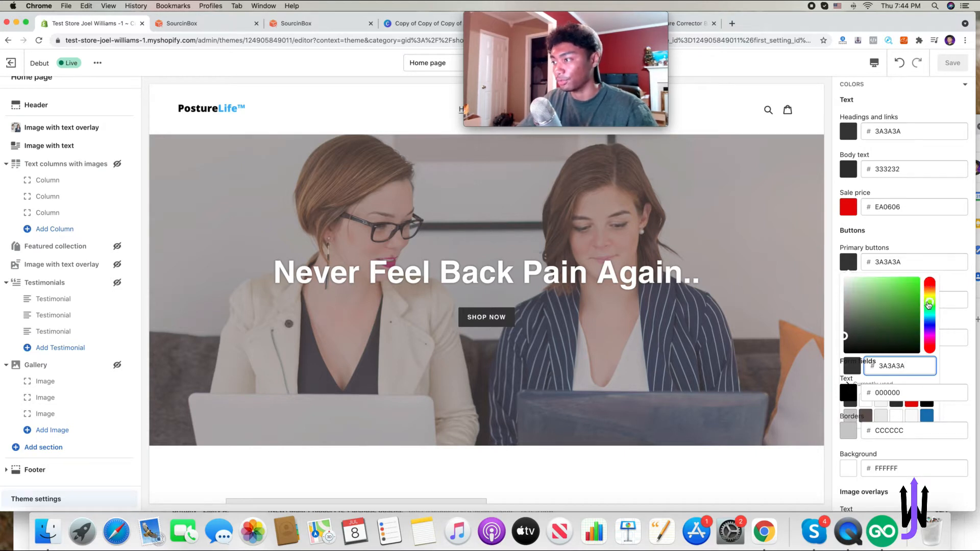
pyautogui.click(902, 292)
pyautogui.moveTo(929, 319); pyautogui.dragTo(930, 321)
pyautogui.click(897, 282)
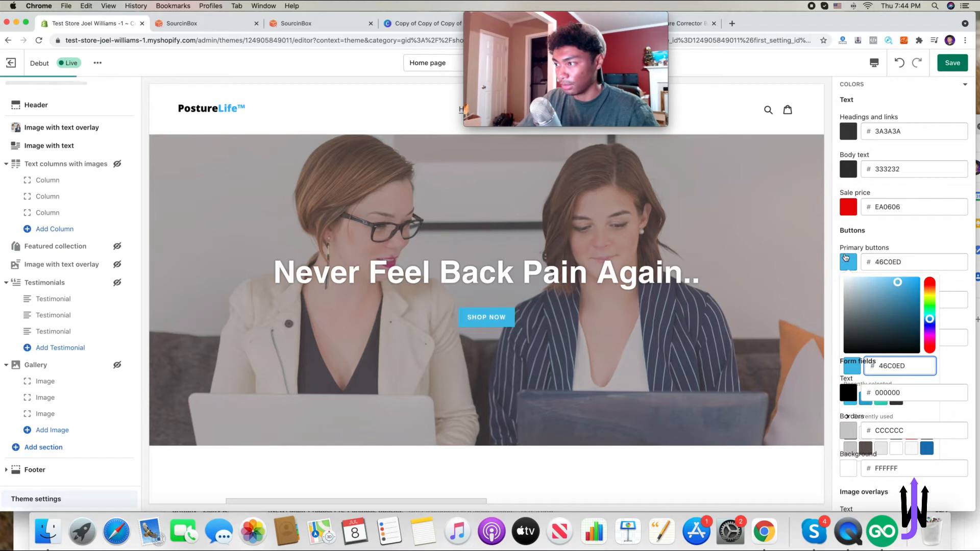
pyautogui.click(840, 243)
pyautogui.scroll(-7, 899, 303)
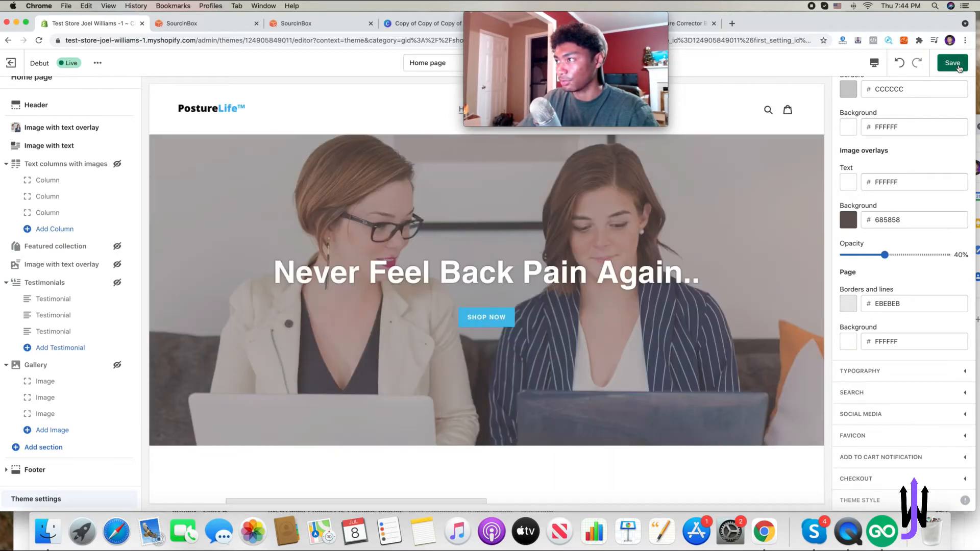
pyautogui.click(959, 67)
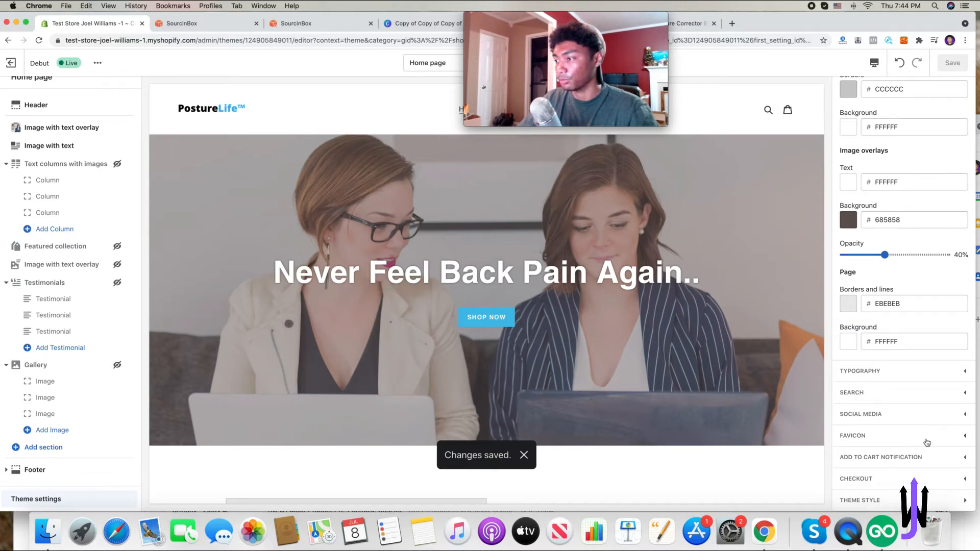
# - Set the favicon to the PostureLife logo image from the library
pyautogui.click(926, 440)
pyautogui.moveTo(586, 31)
pyautogui.moveTo(586, 30); pyautogui.dragTo(313, 51)
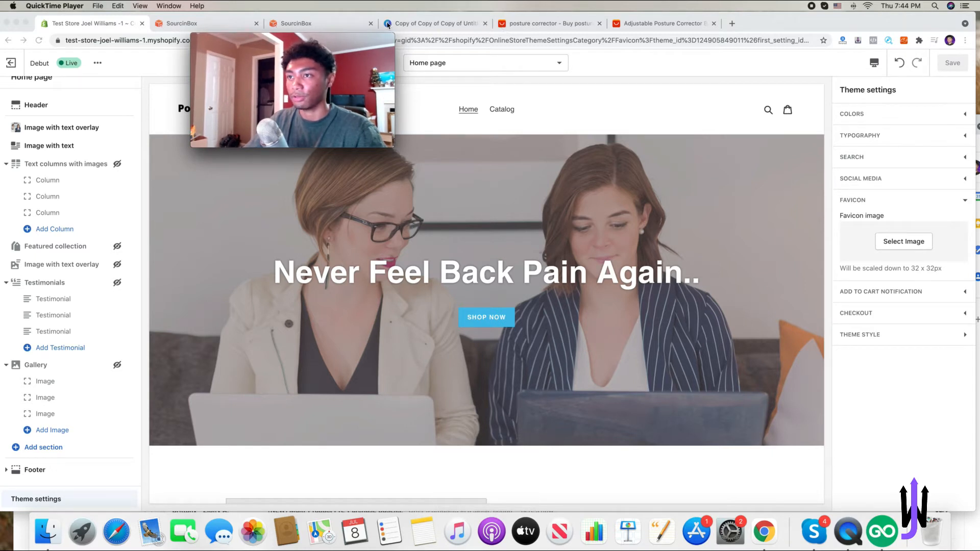
pyautogui.click(927, 243)
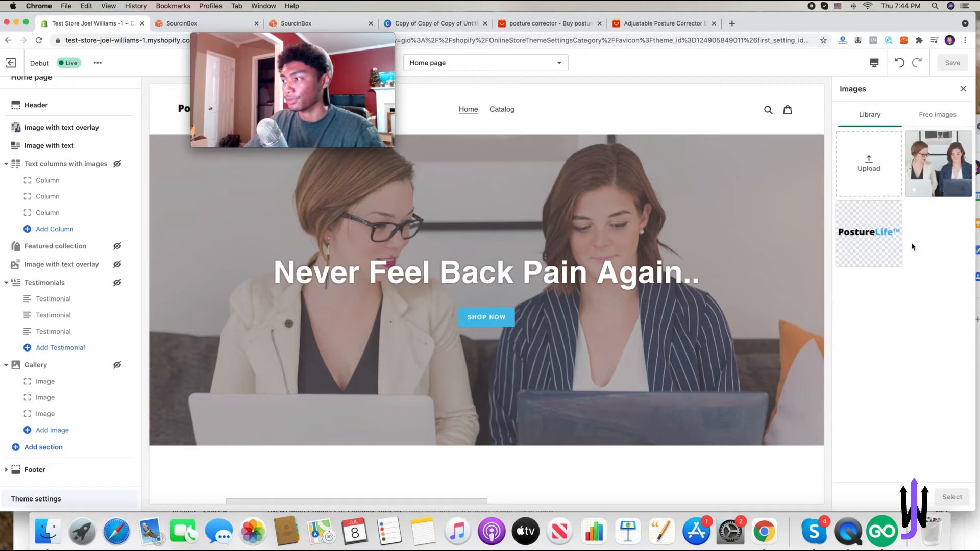
pyautogui.click(870, 244)
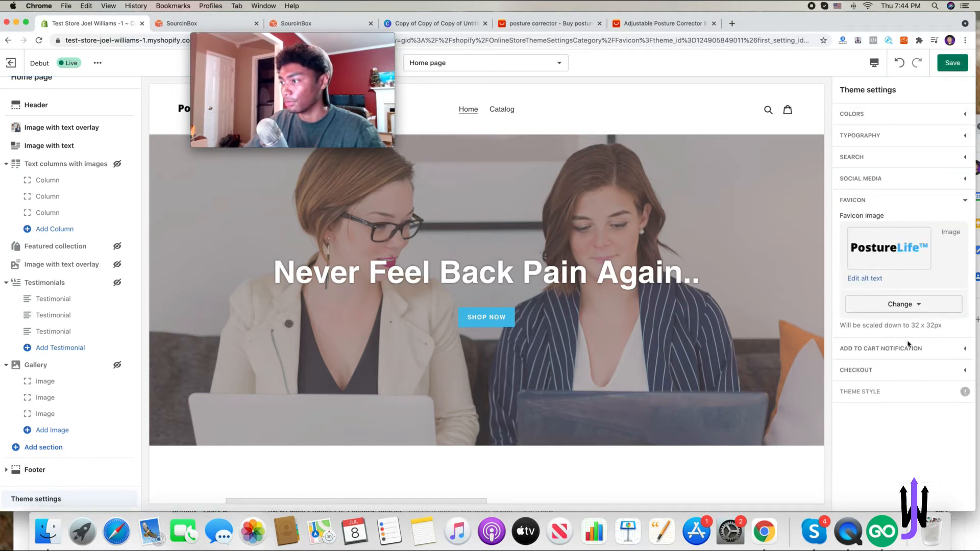
# - Use the PostureLife logo as the checkout page's custom logo and save the theme settings
pyautogui.click(862, 348)
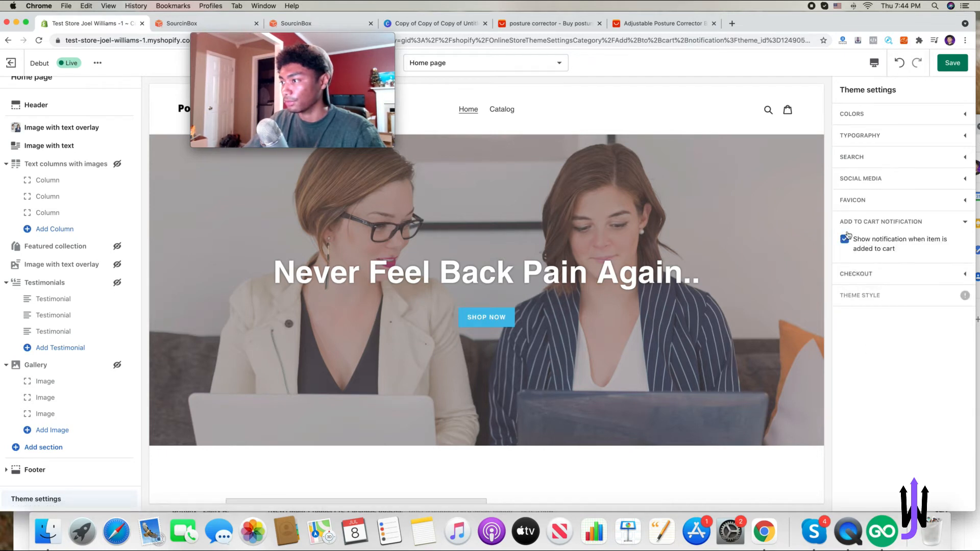
pyautogui.click(888, 223)
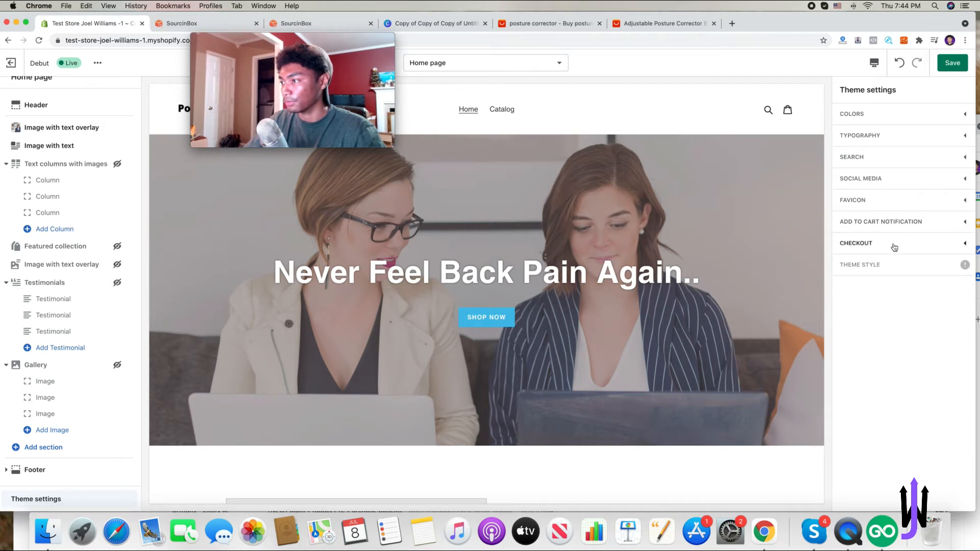
pyautogui.click(850, 245)
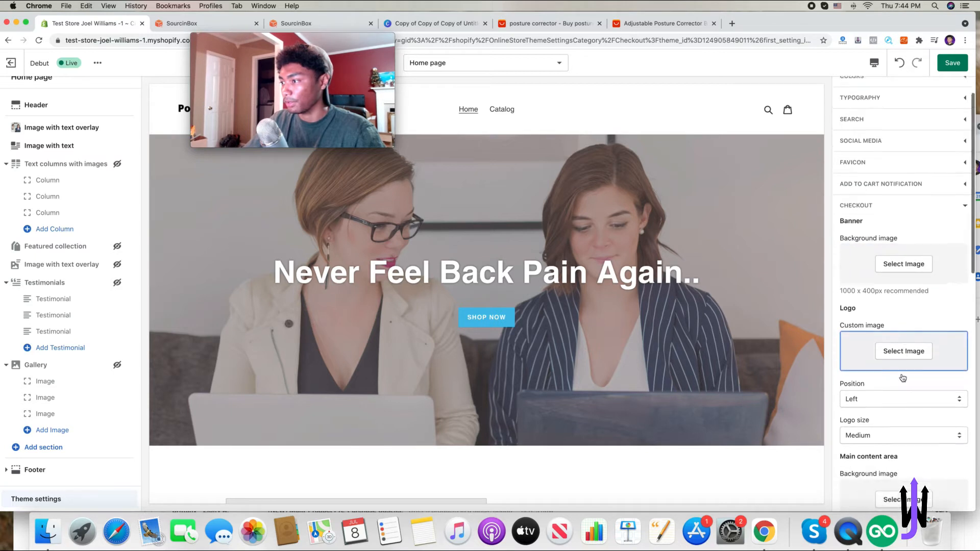
pyautogui.scroll(-2, 905, 297)
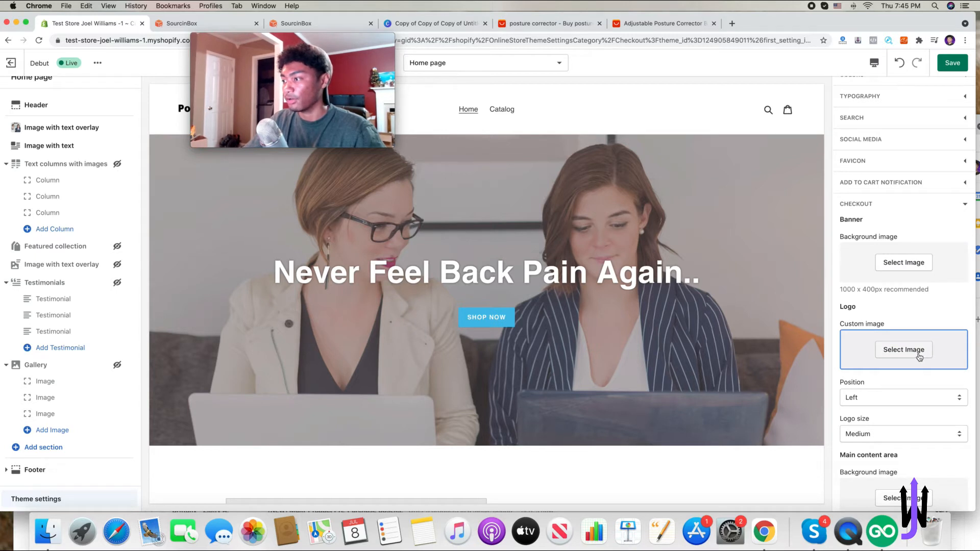
pyautogui.moveTo(396, 41); pyautogui.dragTo(718, 31)
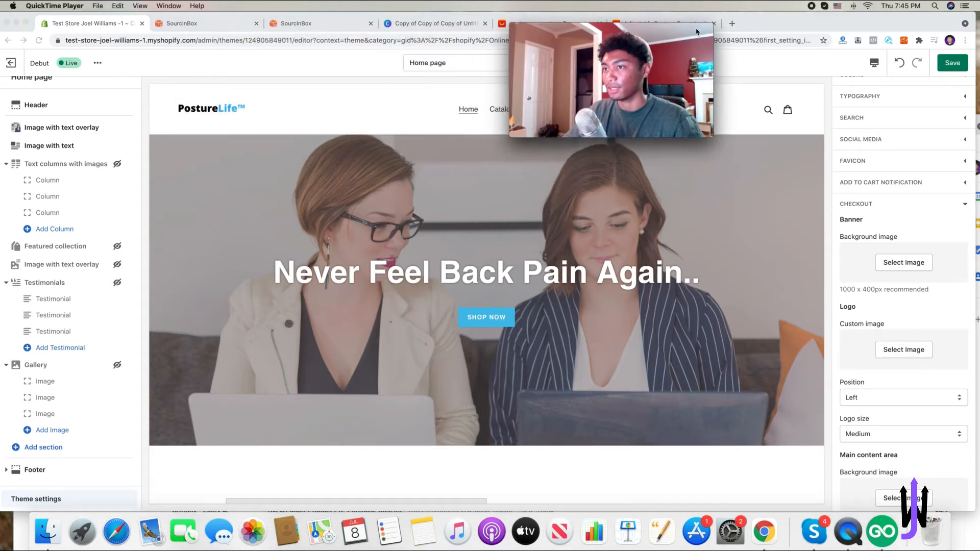
pyautogui.click(459, 63)
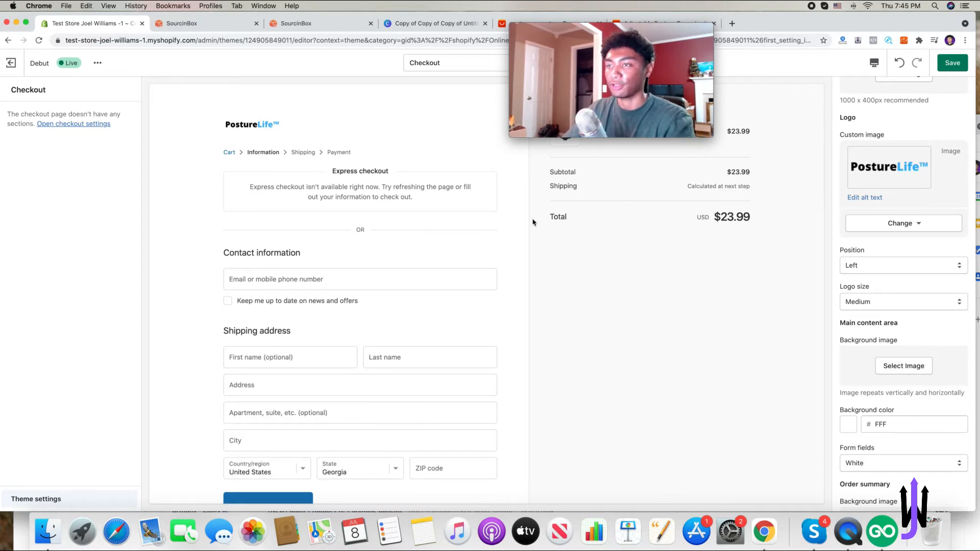
pyautogui.click(951, 63)
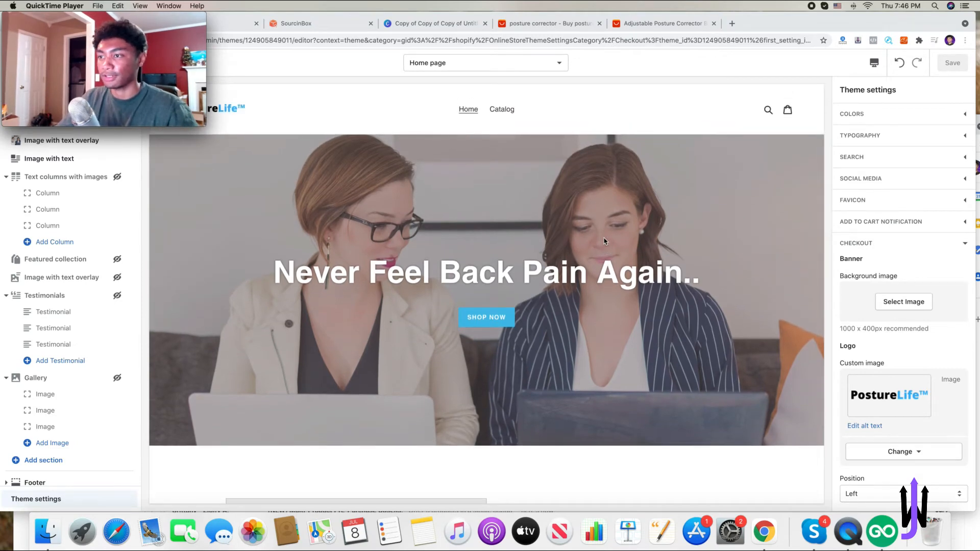
# - Complete the Image with text body: "PostureLife has strong quality straps that keeps your back straight at all times, relieving you of that horrible back pain."
pyautogui.scroll(-10, 607, 242)
pyautogui.scroll(-1, 606, 246)
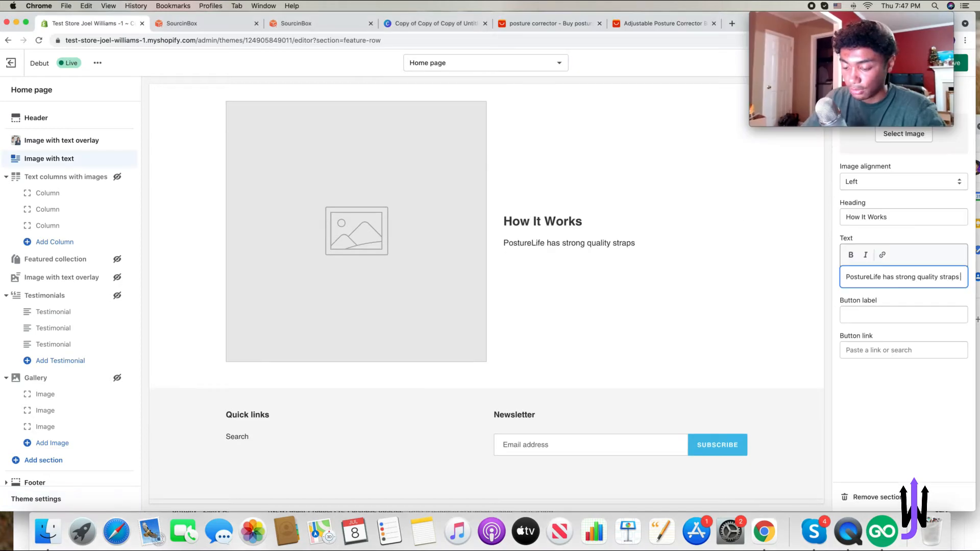
pyautogui.write('that keeps your ')
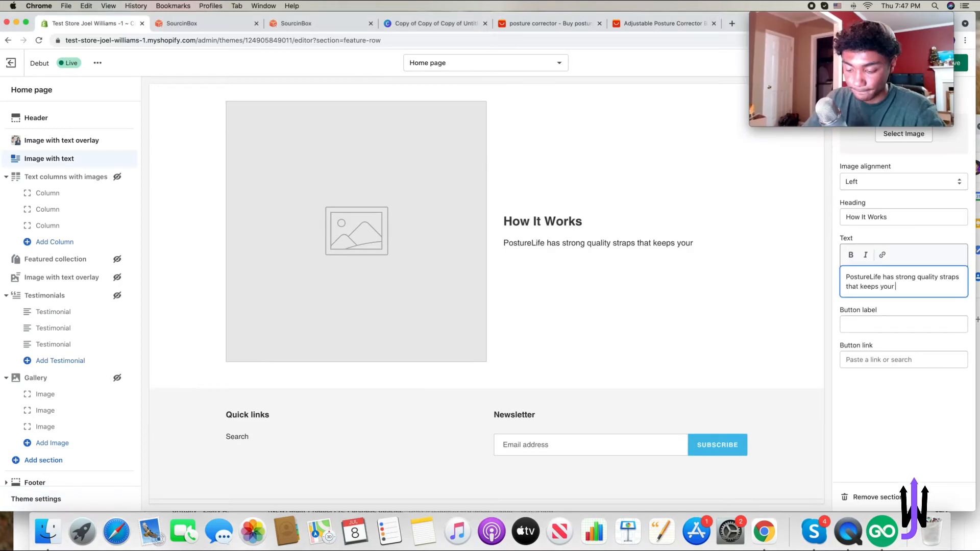
pyautogui.write('back straight at all times, relieving you of that horrible back pain.')
pyautogui.press('Tab')
# - Set the Image with text button label to Shop Now and link it to the PostureLife product
pyautogui.write('S')
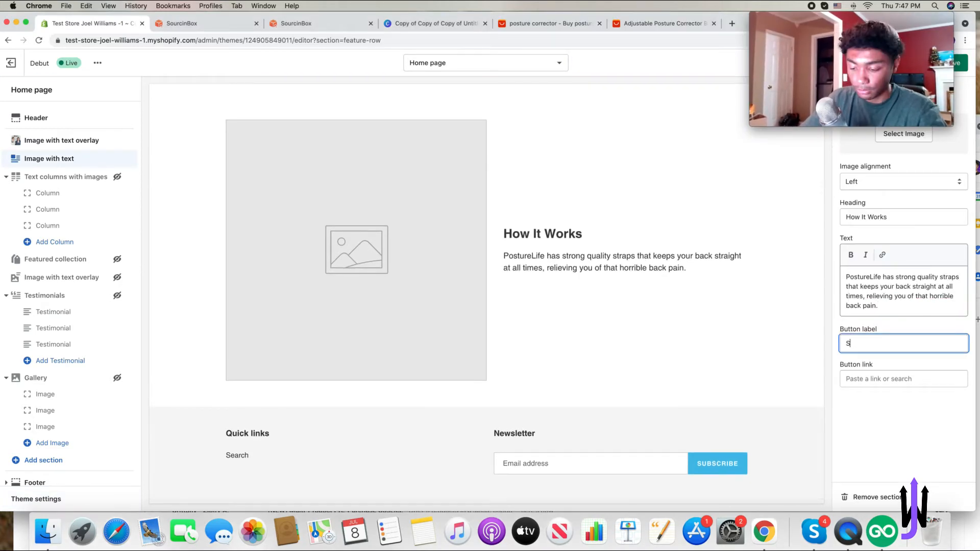
pyautogui.click(890, 379)
pyautogui.click(885, 283)
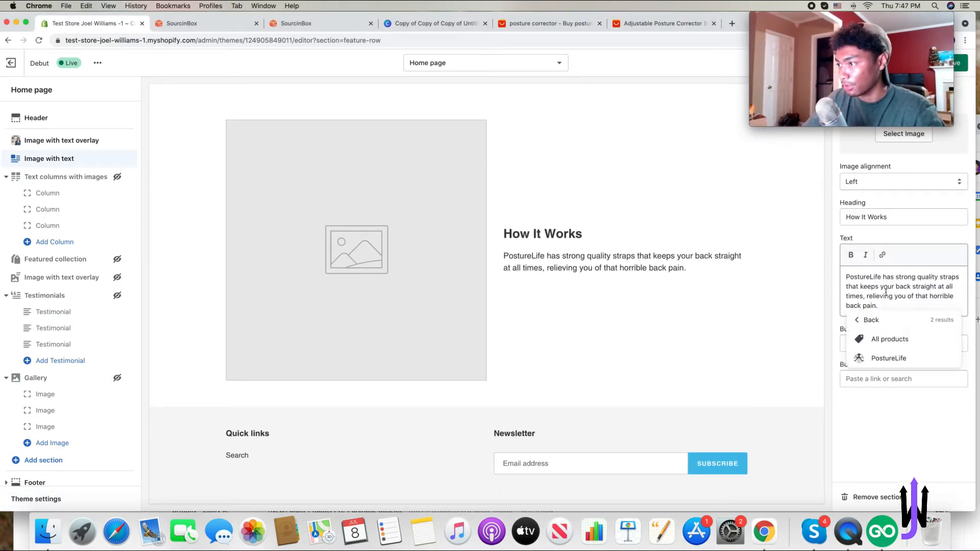
pyautogui.click(886, 358)
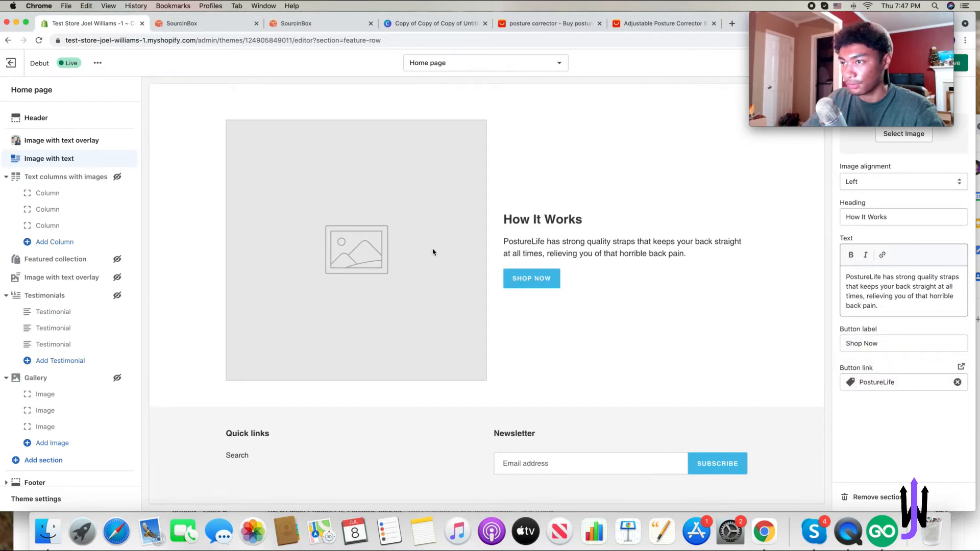
# - Upload the yellow-shirt posture corrector photo as the Image with text section's image
pyautogui.moveTo(836, 20)
pyautogui.moveTo(836, 20); pyautogui.dragTo(626, 20)
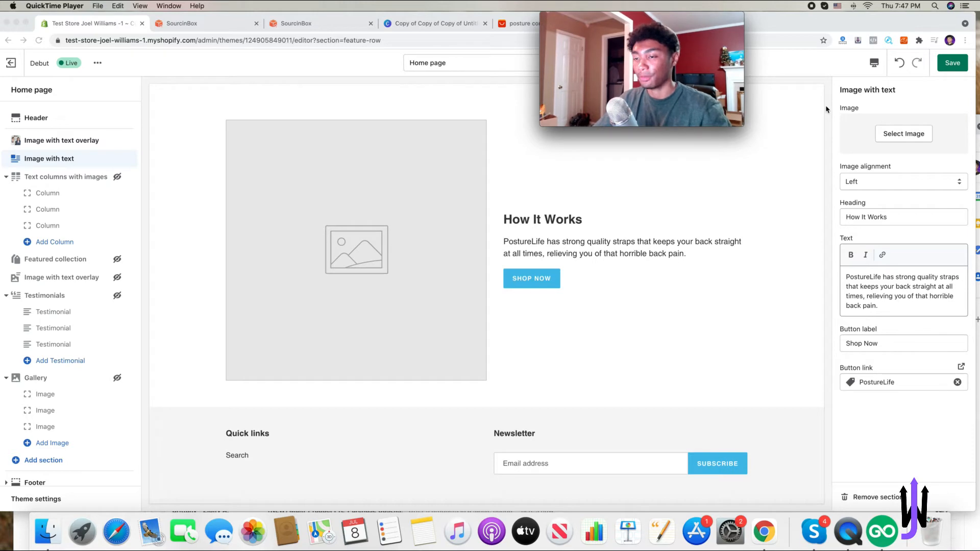
pyautogui.click(875, 133)
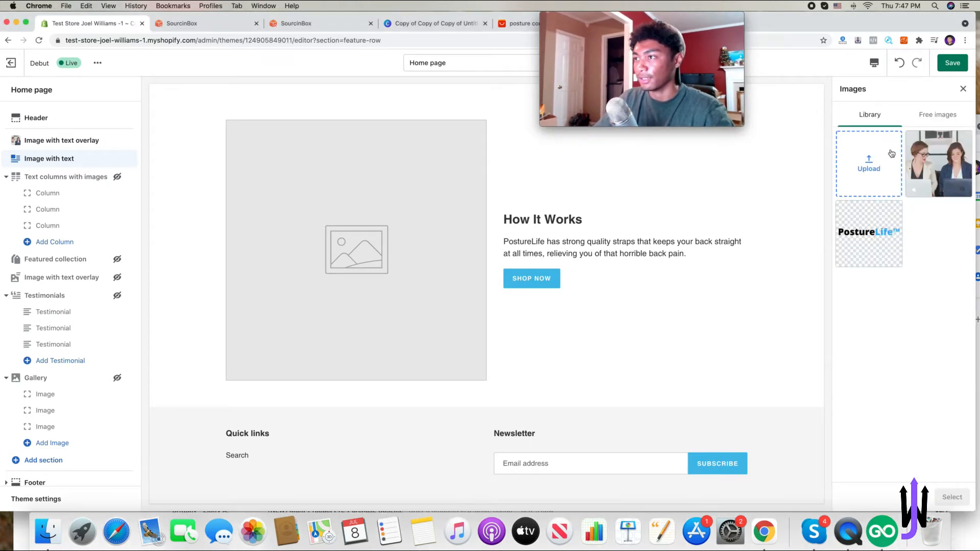
pyautogui.click(891, 153)
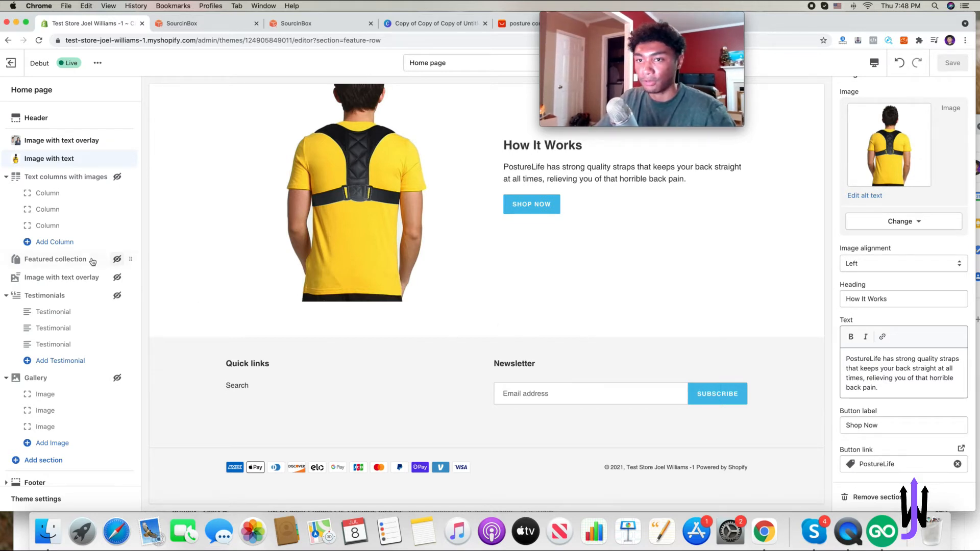
pyautogui.click(44, 461)
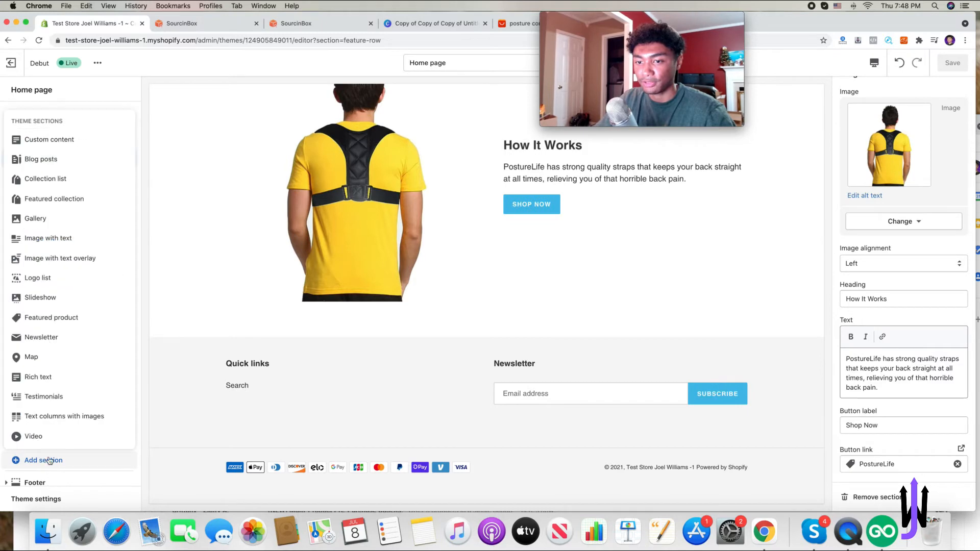
pyautogui.click(47, 460)
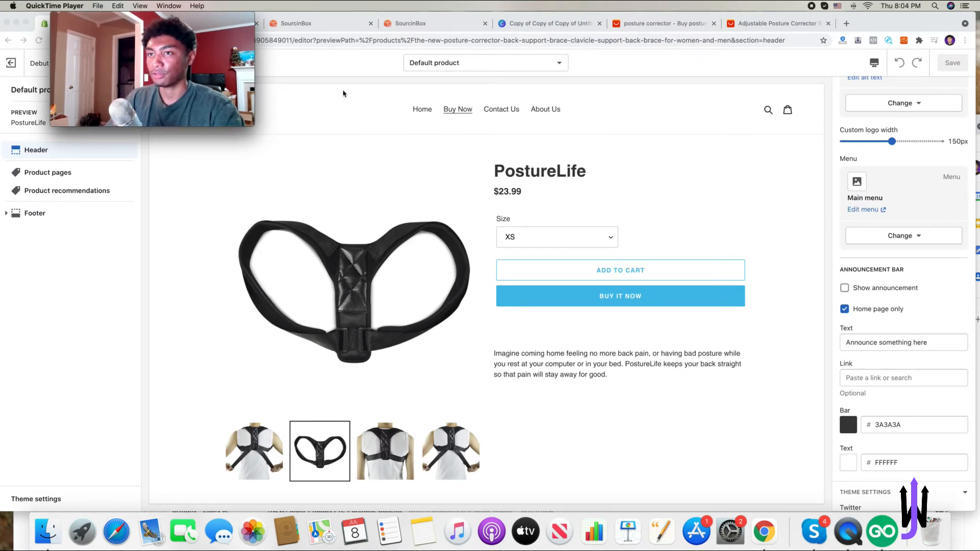
# - Set the announcement bar text to "Free Shipping Today Only" and save
pyautogui.tripleClick(899, 343)
pyautogui.press('BackSpace')
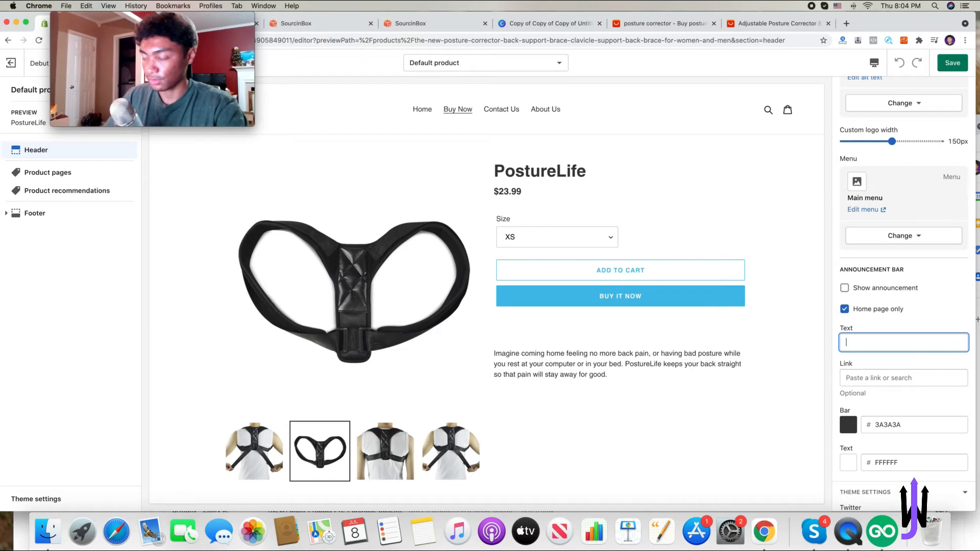
pyautogui.write('Free Shipping Today Only')
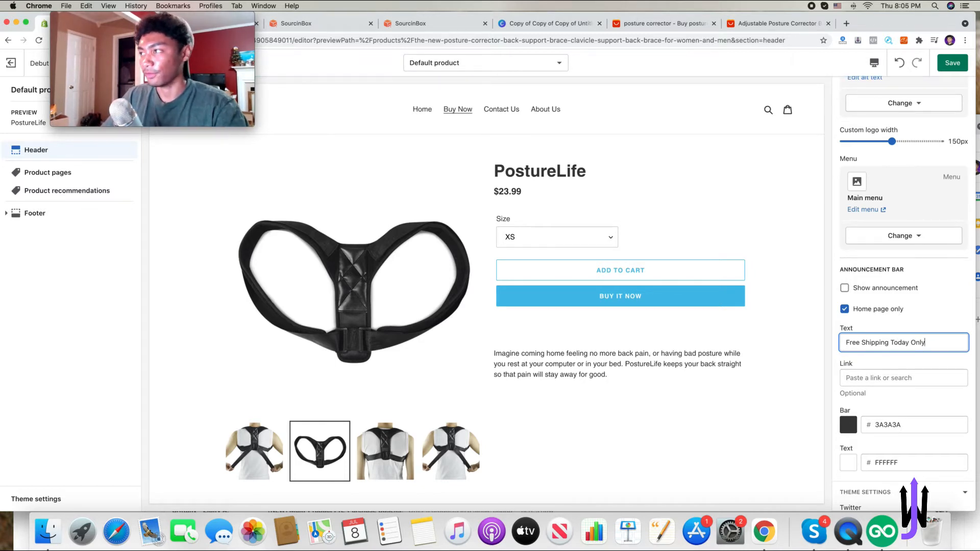
pyautogui.click(952, 63)
# - Scroll through the social media link fields in the header's theme settings
pyautogui.scroll(-5, 886, 306)
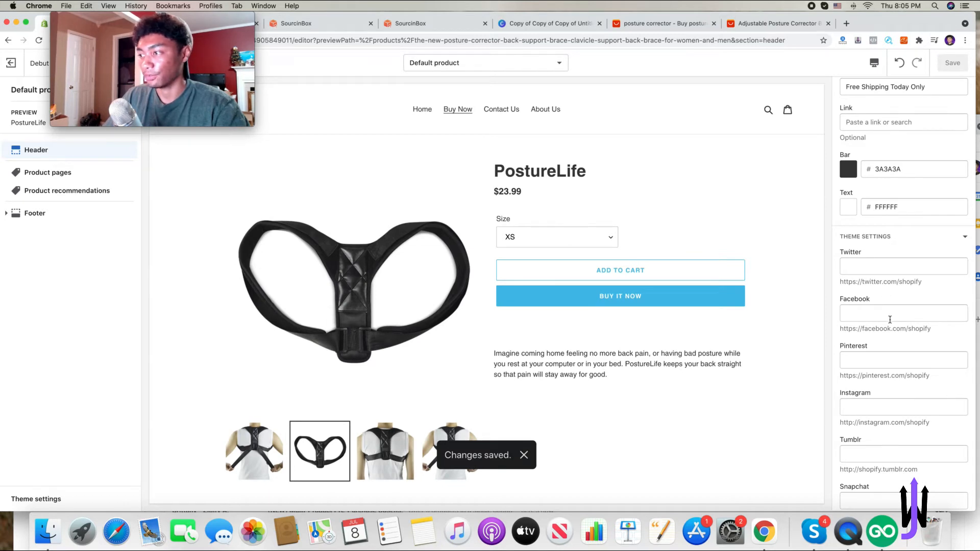
pyautogui.scroll(-2, 890, 320)
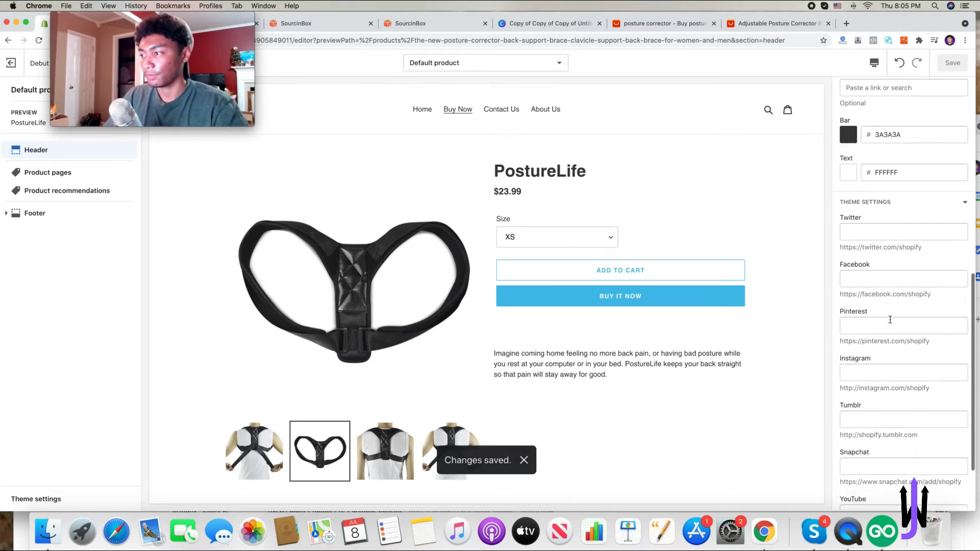
pyautogui.scroll(-3, 891, 324)
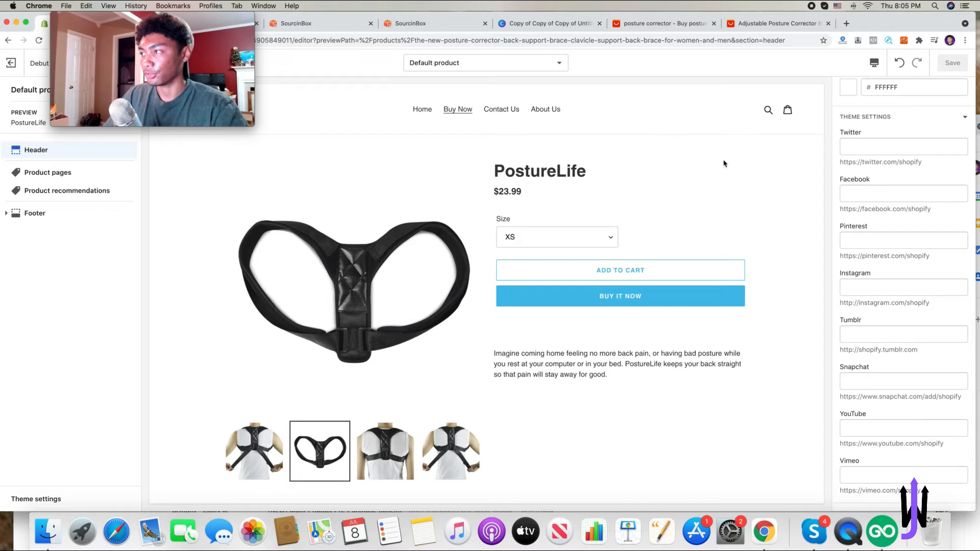
pyautogui.scroll(6, 898, 255)
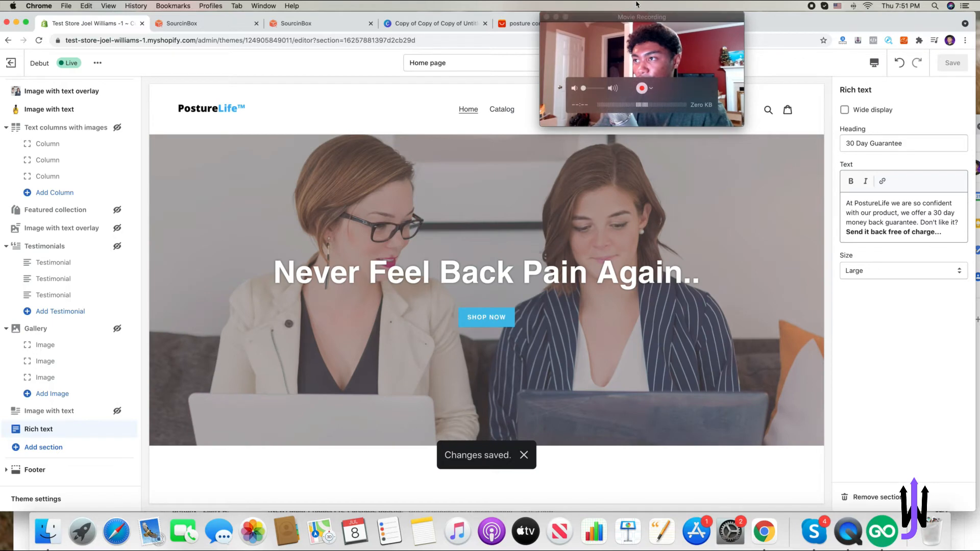
# - Open the main menu's navigation editor from the header section settings
pyautogui.moveTo(642, 15); pyautogui.dragTo(791, 4)
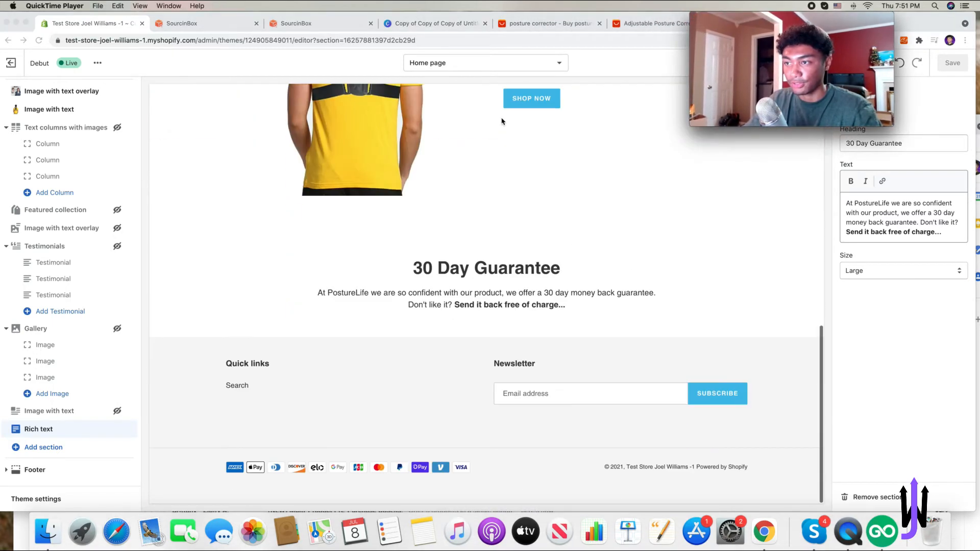
pyautogui.scroll(11, 434, 173)
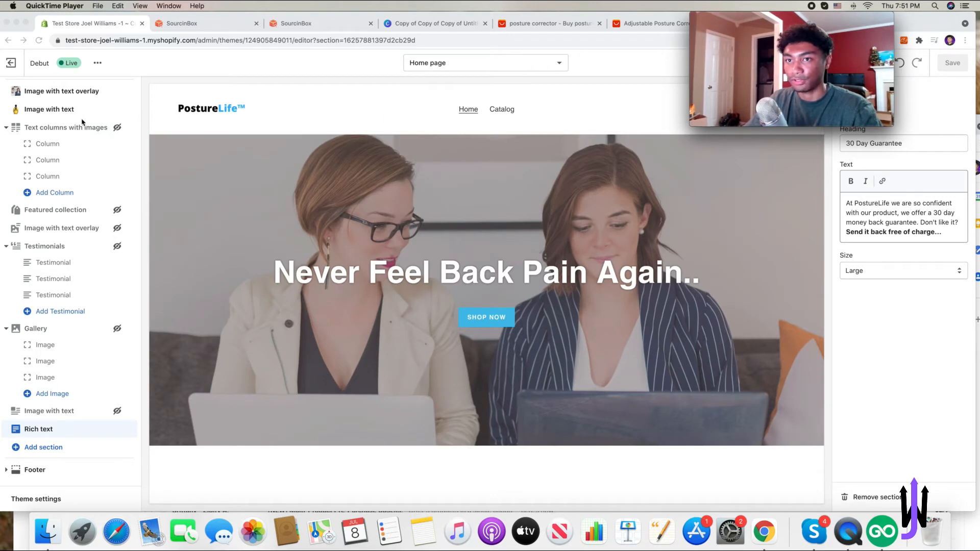
pyautogui.scroll(2, 73, 257)
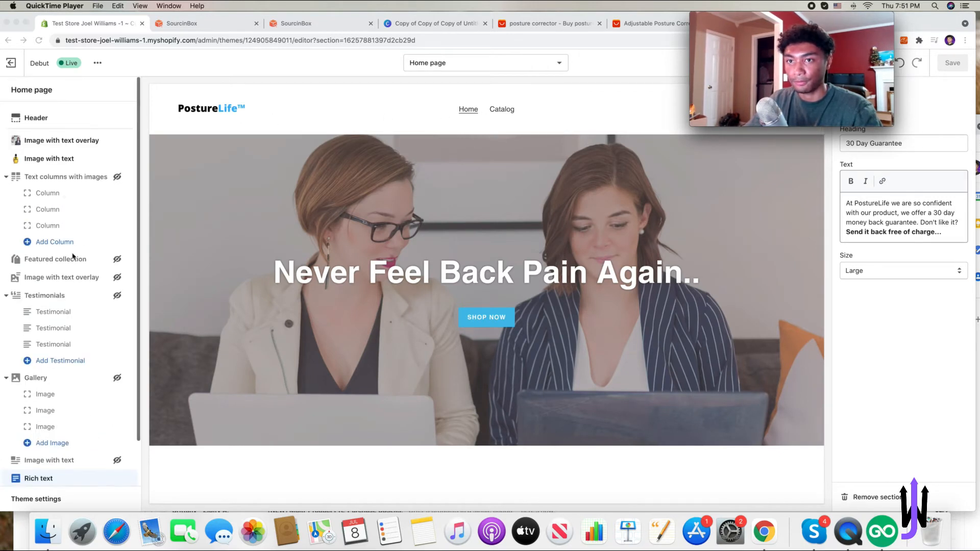
pyautogui.click(35, 118)
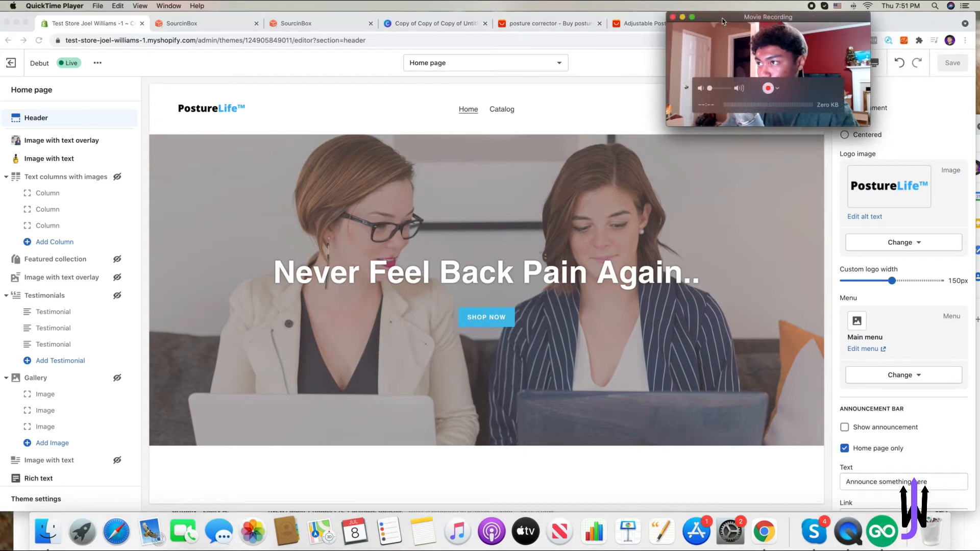
pyautogui.moveTo(791, 76); pyautogui.dragTo(391, 79)
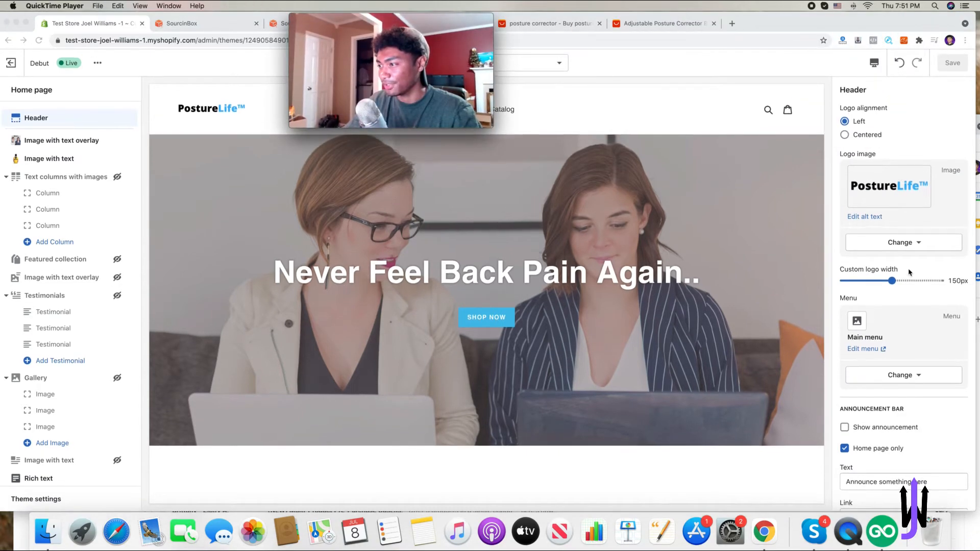
pyautogui.click(874, 351)
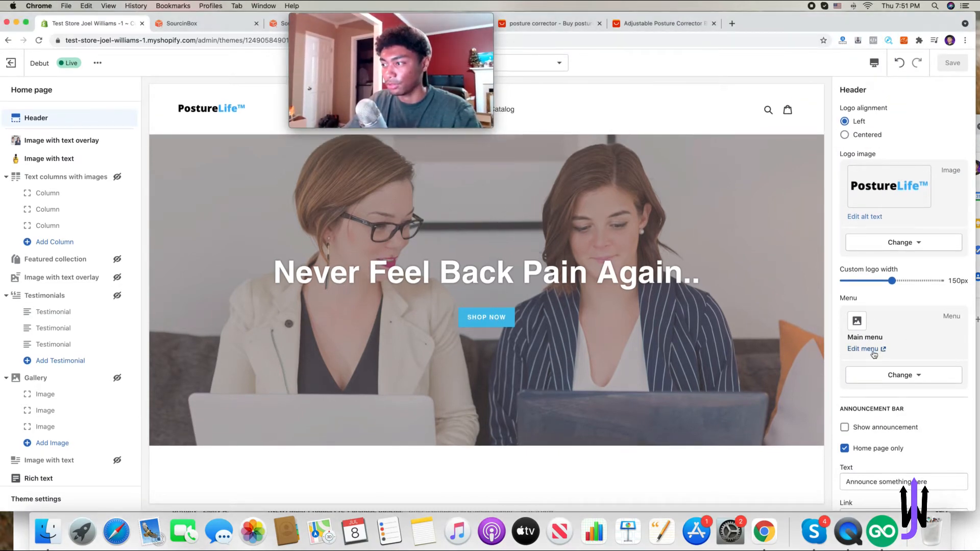
pyautogui.click(875, 351)
pyautogui.moveTo(430, 16); pyautogui.dragTo(903, 16)
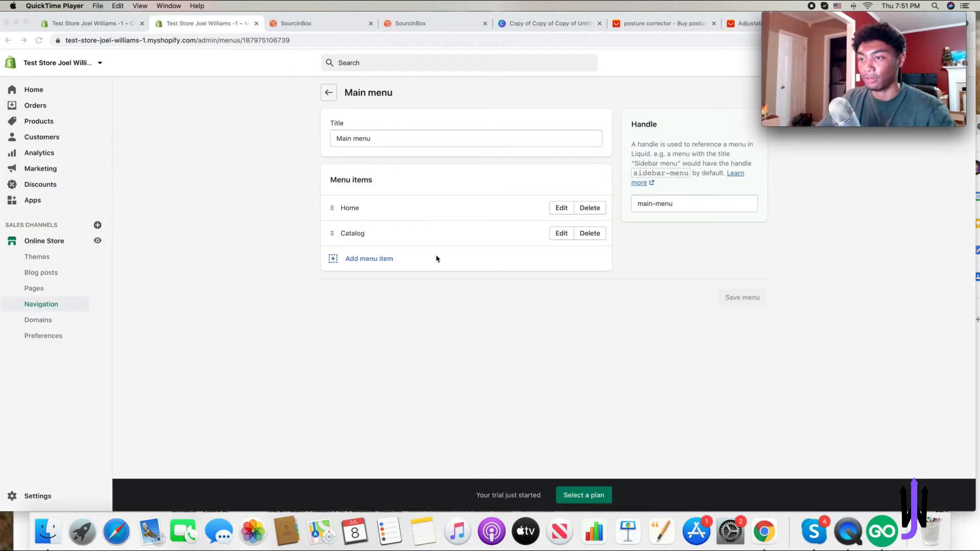
# - Create and save a Contact Us page with the support e-mail line, "We respond within 1-2 business days" and "We are open Mon-Fri"
pyautogui.click(407, 284)
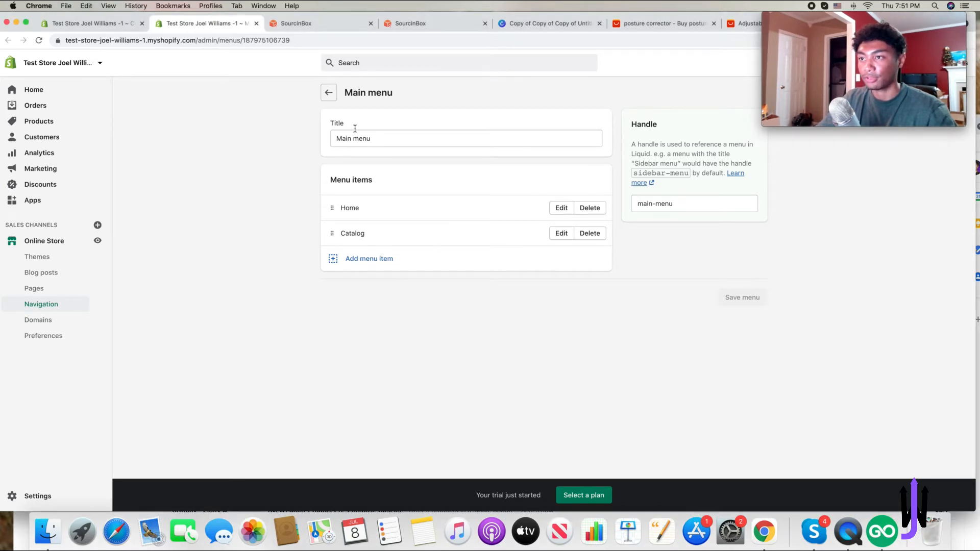
pyautogui.click(58, 287)
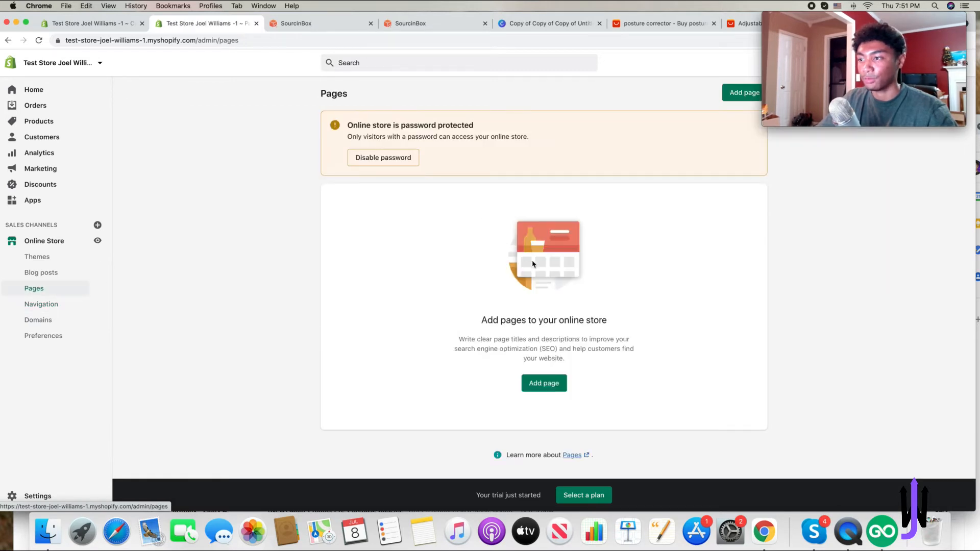
pyautogui.click(550, 383)
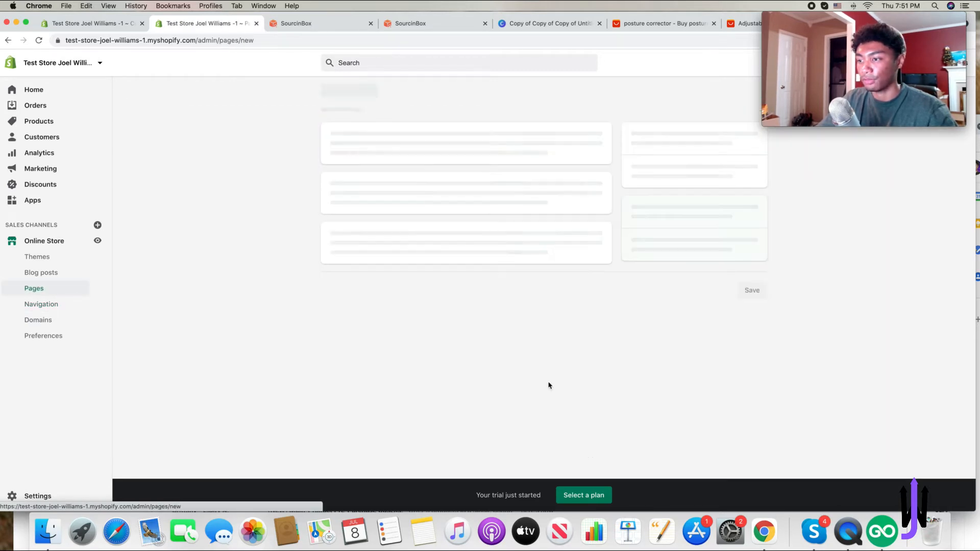
pyautogui.click(444, 138)
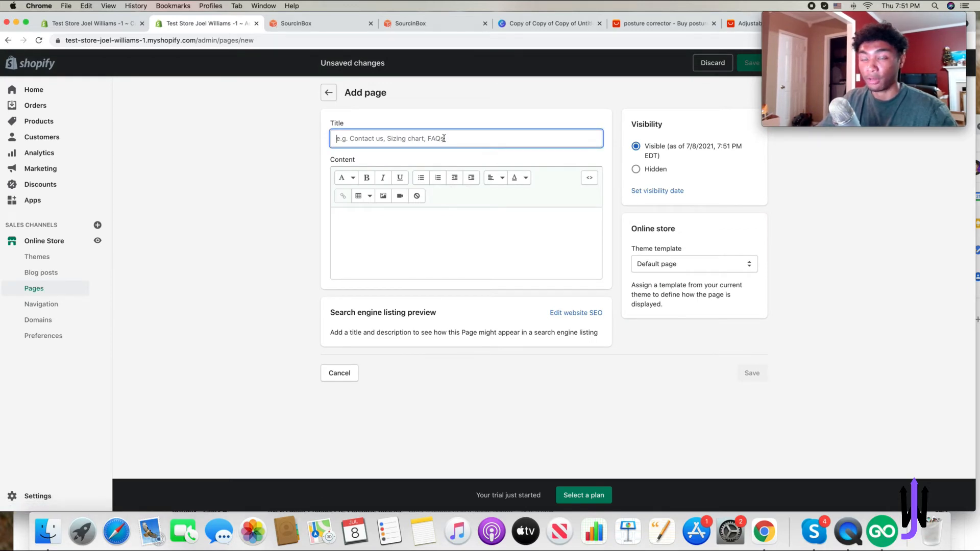
pyautogui.write('Cont')
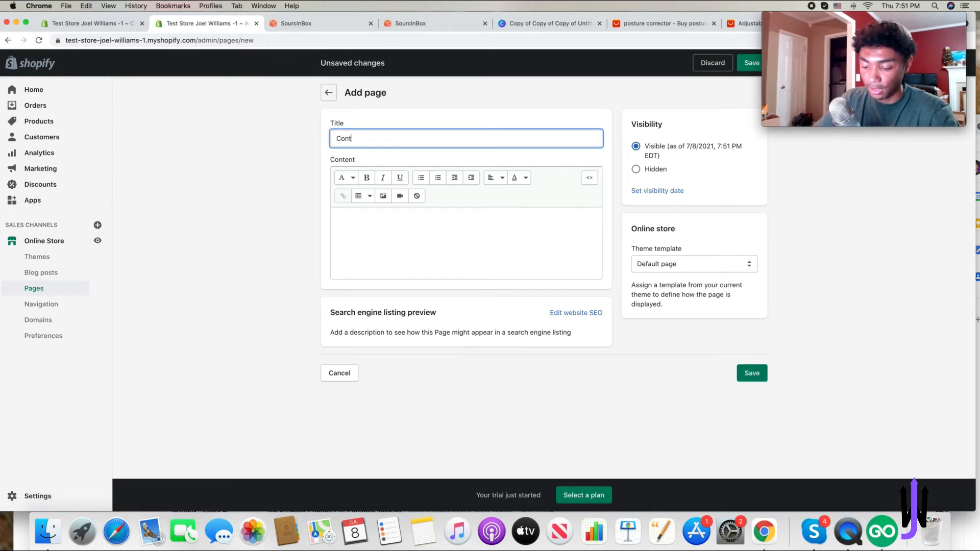
pyautogui.write('act Us')
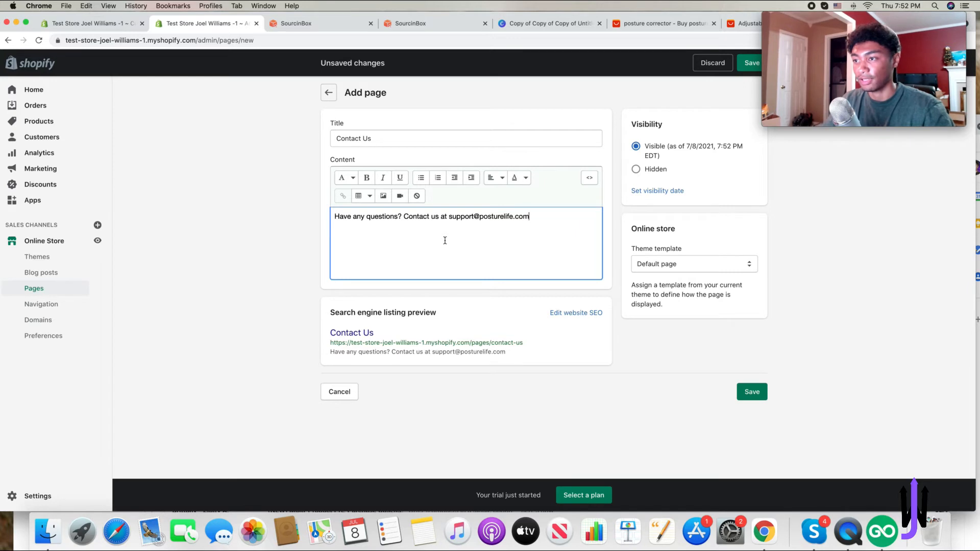
pyautogui.write('We respond within 1-2 business days')
pyautogui.press('Return')
pyautogui.write('We are open Mon-Fri')
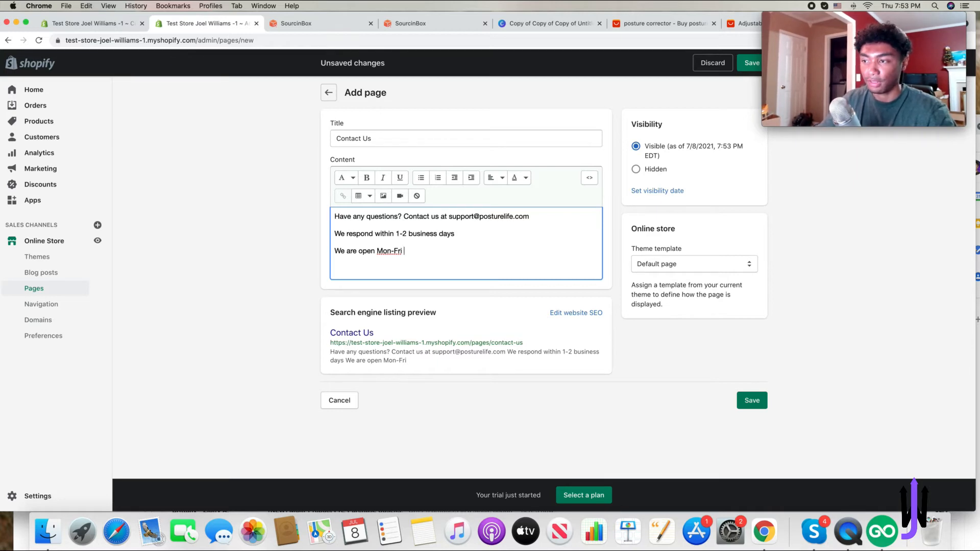
pyautogui.click(760, 406)
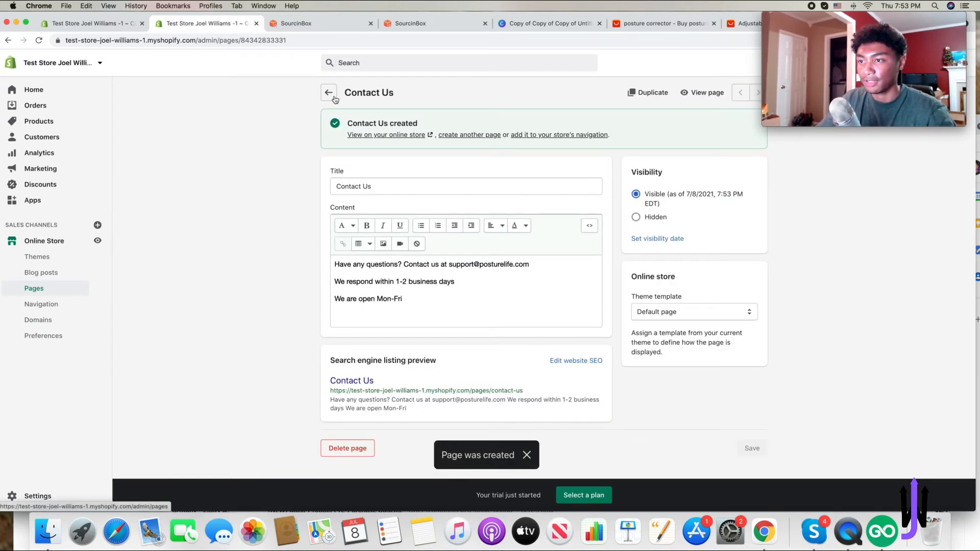
# - Create and save an About Us page describing PostureLife as a brand for hard workers tired of back and neck pain
pyautogui.click(329, 93)
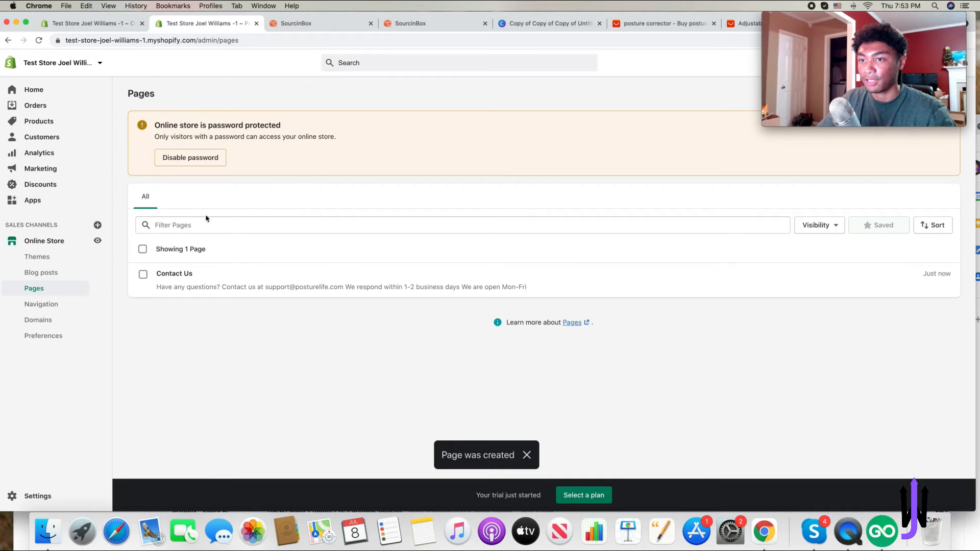
pyautogui.moveTo(947, 43)
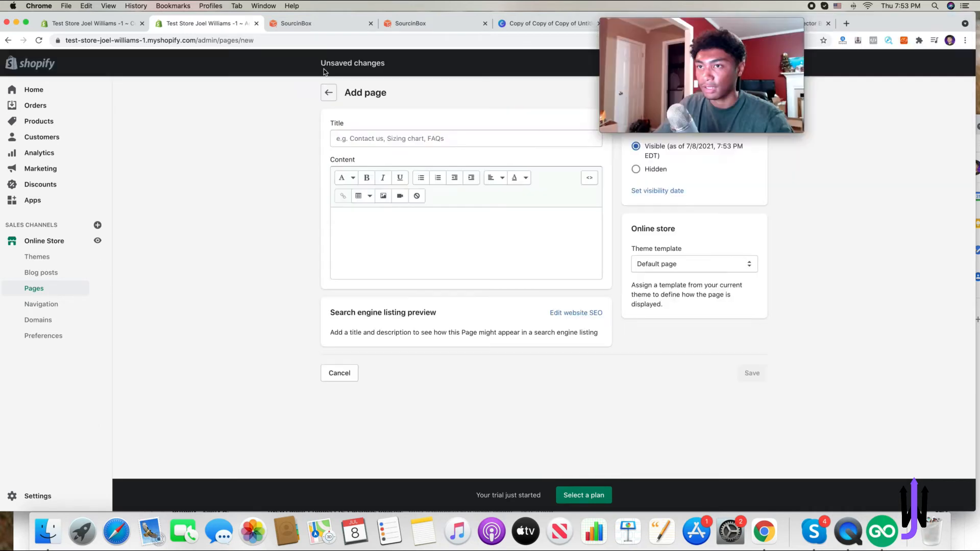
pyautogui.click(491, 141)
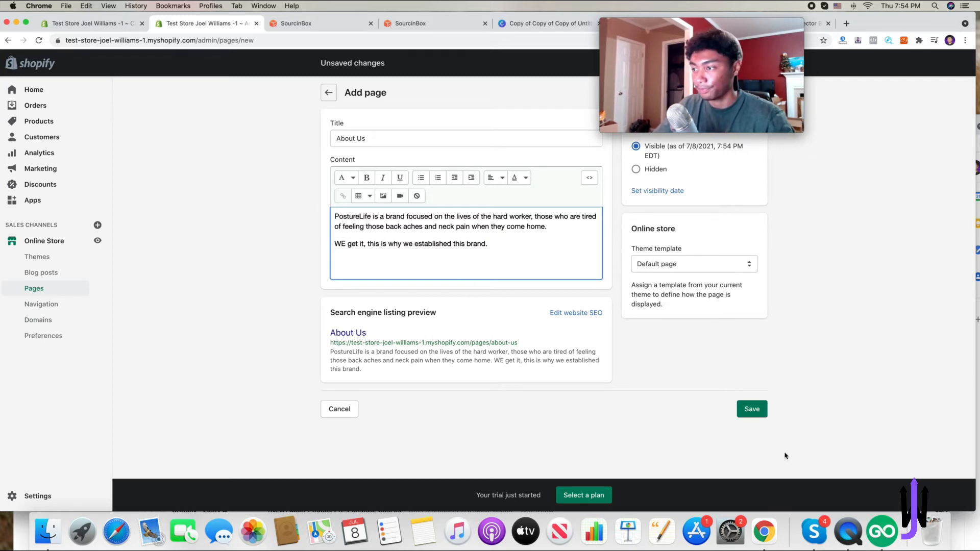
pyautogui.click(763, 412)
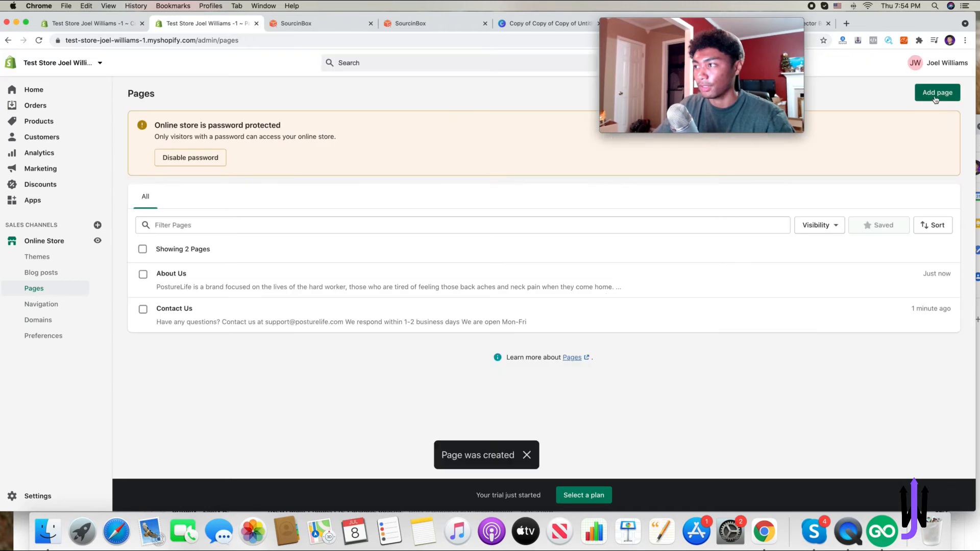
# - Create and save a Shipping Information page with pasted shipping-time and processing text
pyautogui.click(936, 93)
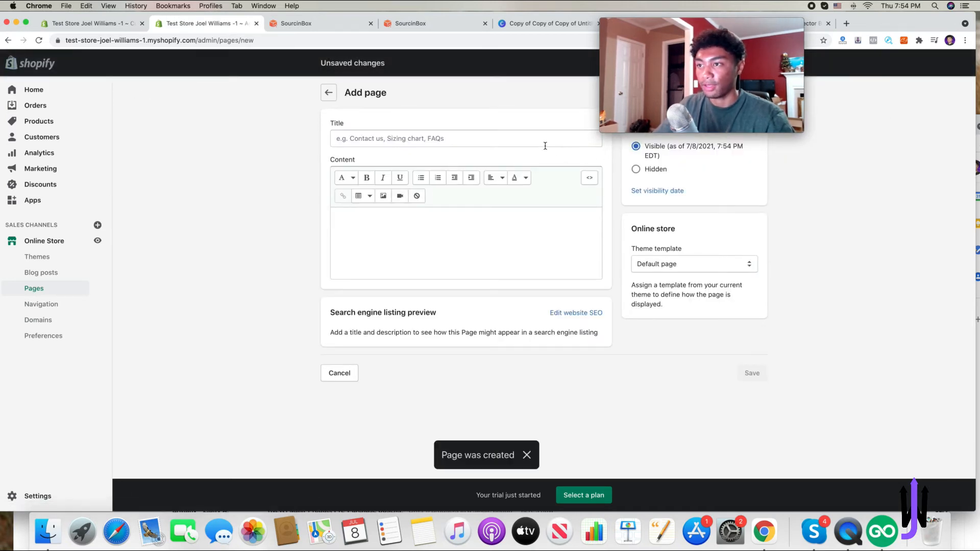
pyautogui.click(544, 143)
pyautogui.write('Sh')
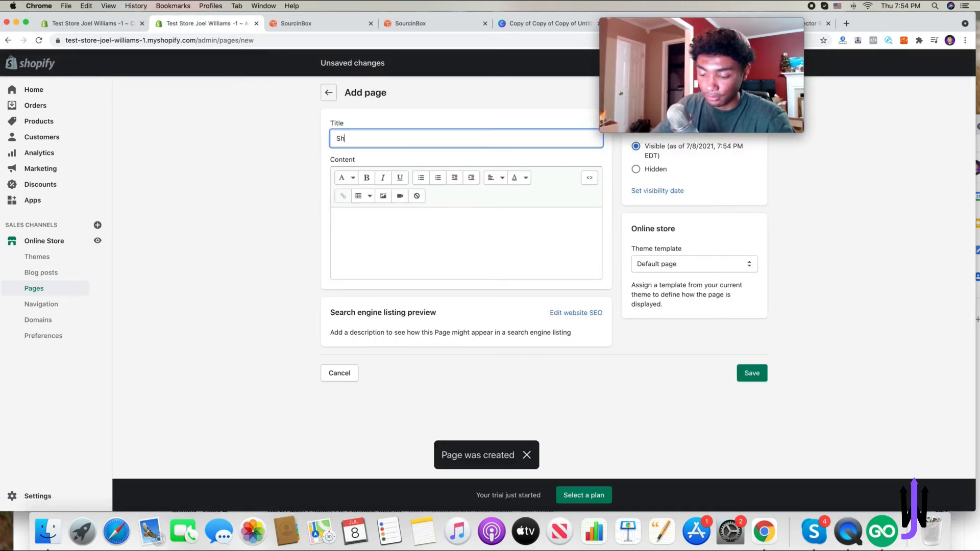
pyautogui.write('ipping Information')
pyautogui.click(509, 222)
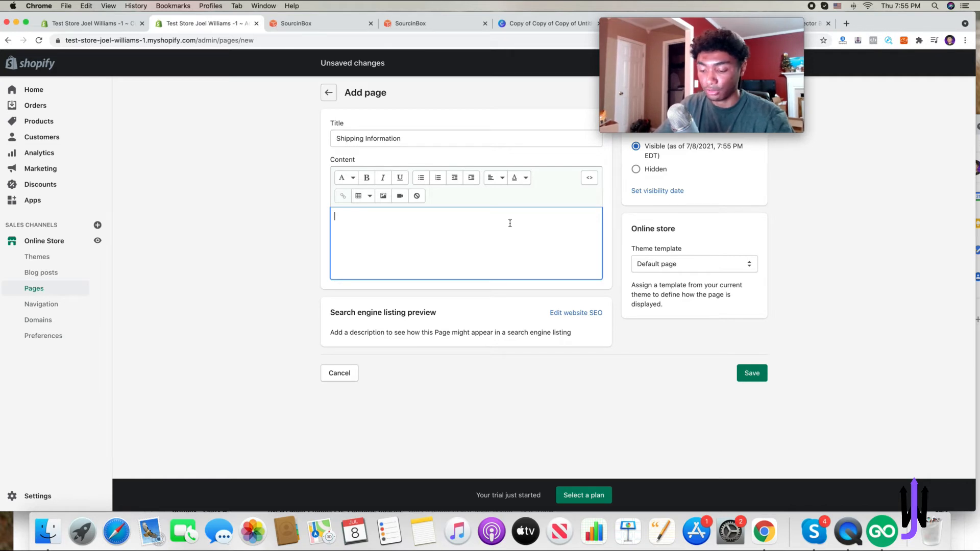
pyautogui.write('Our shipping times are 1-2 business weeks Please allow 1-3 days for processing orders.')
pyautogui.click(752, 392)
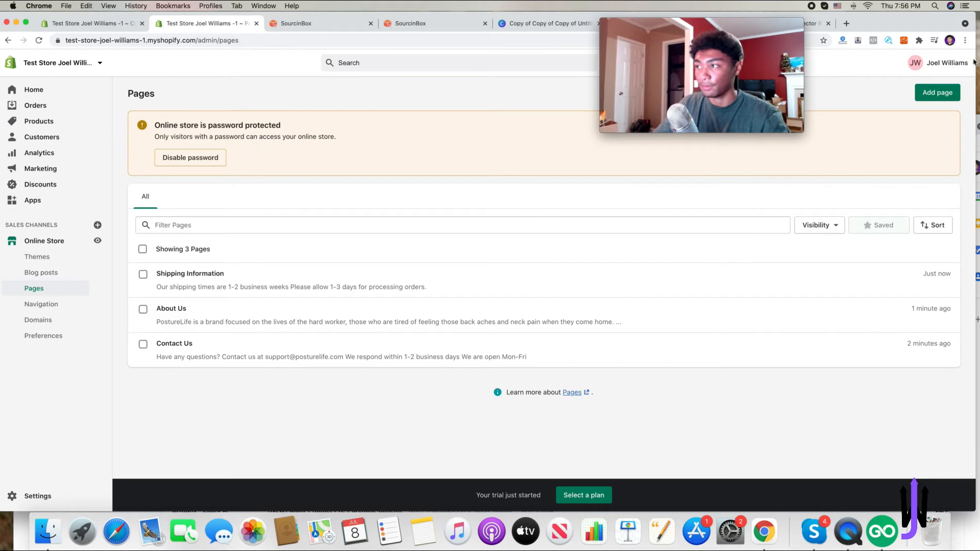
# - Create and save a Refund Policy page with the pasted 30 day guarantee text
pyautogui.click(939, 96)
pyautogui.click(452, 138)
pyautogui.write('Refund Policy')
pyautogui.click(393, 234)
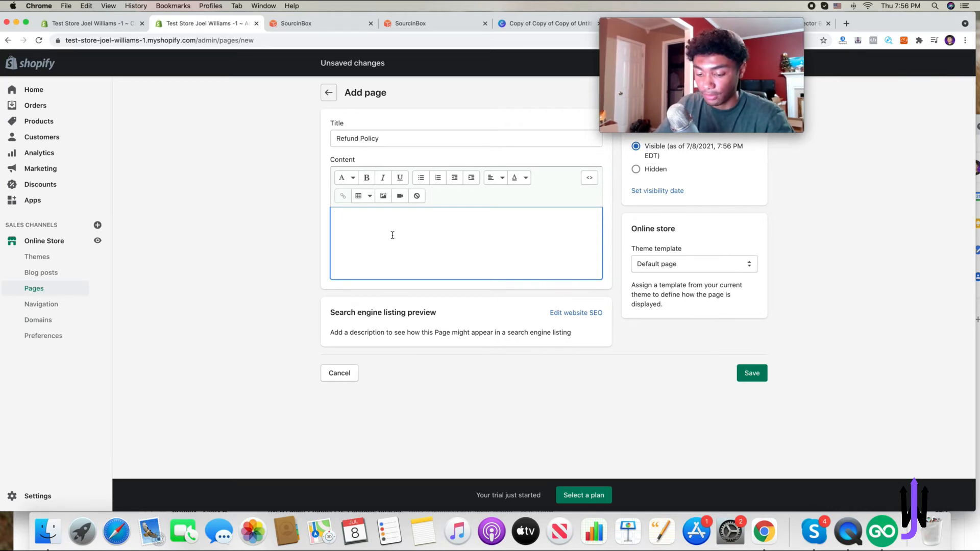
pyautogui.write("We have a 30 day guarantee, once you receive your product, if you don't like it, you can return it free of charge, just pay shipping!  We are confident in our products, so this is no issue!")
pyautogui.click(749, 405)
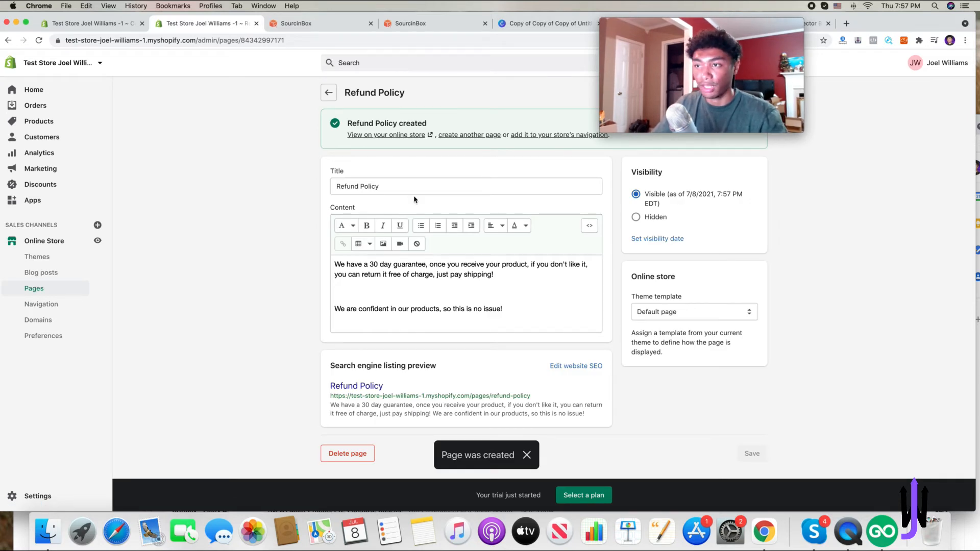
# - Rename the main menu's Catalog item to Buy Now and link it to the PostureLife product
pyautogui.click(329, 95)
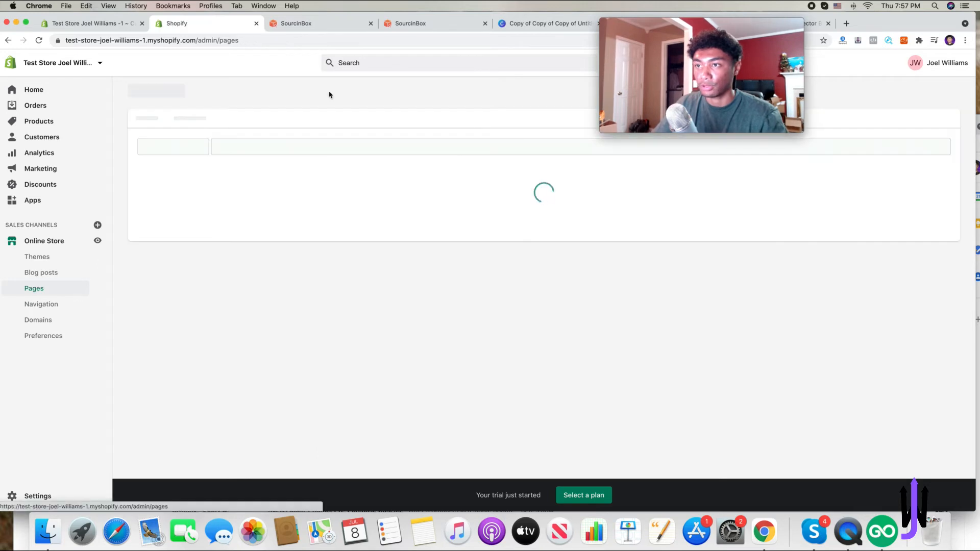
pyautogui.click(42, 305)
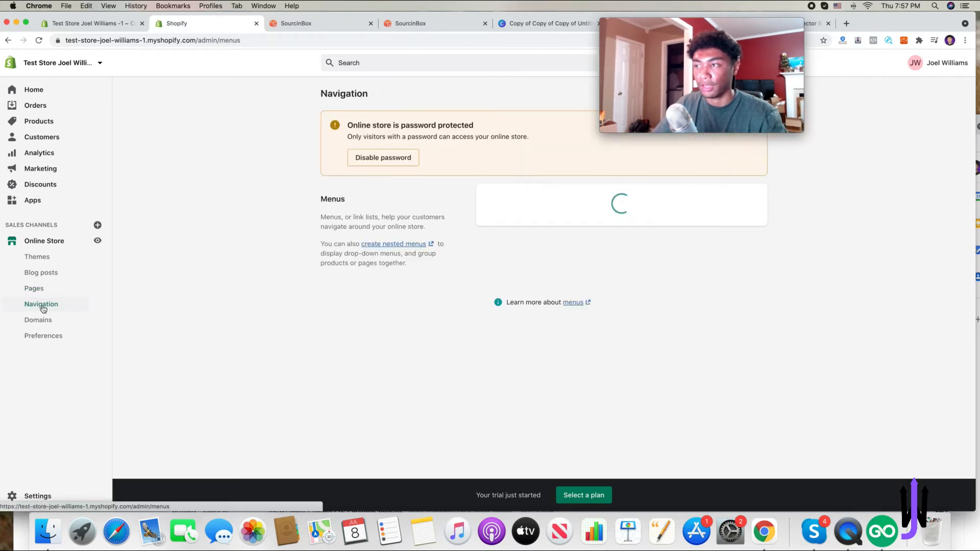
pyautogui.click(503, 269)
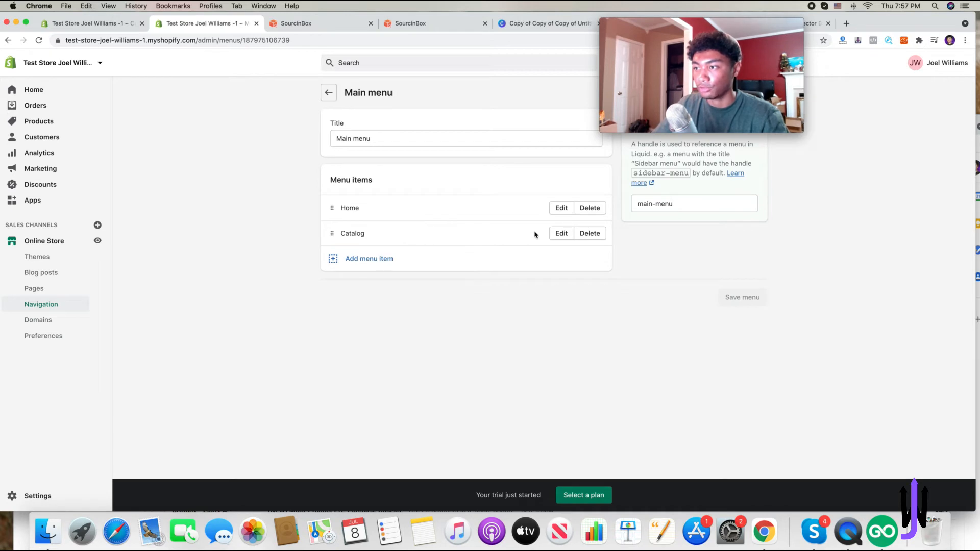
pyautogui.click(555, 234)
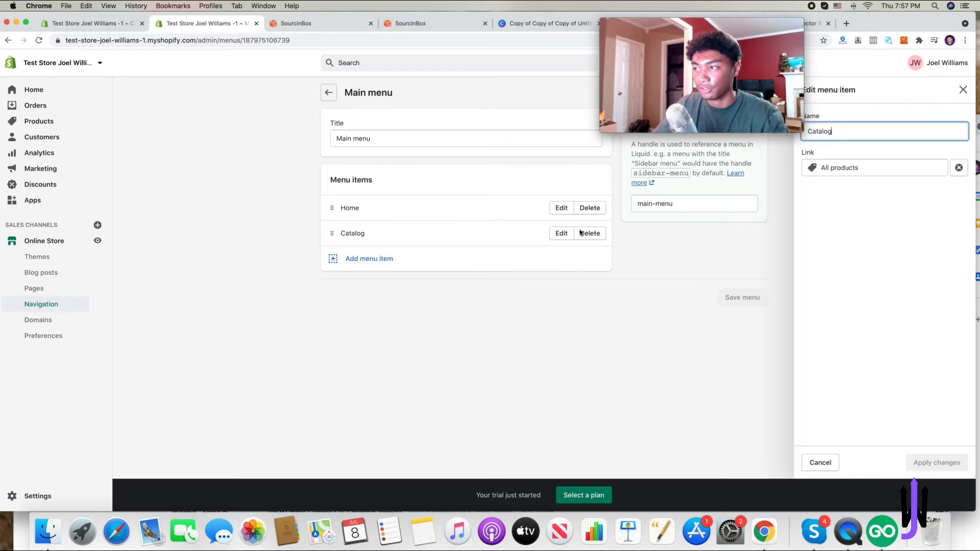
pyautogui.write('S')
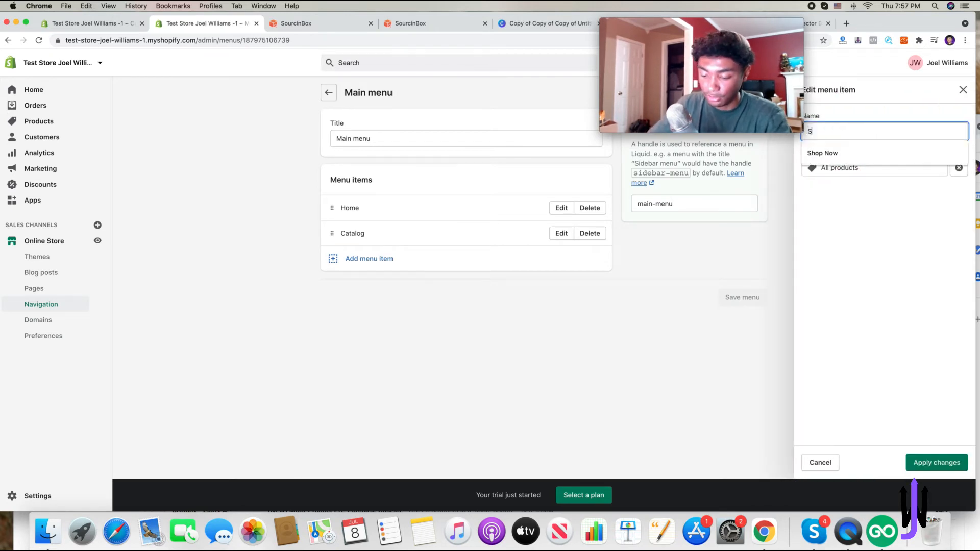
pyautogui.write('Buy ')
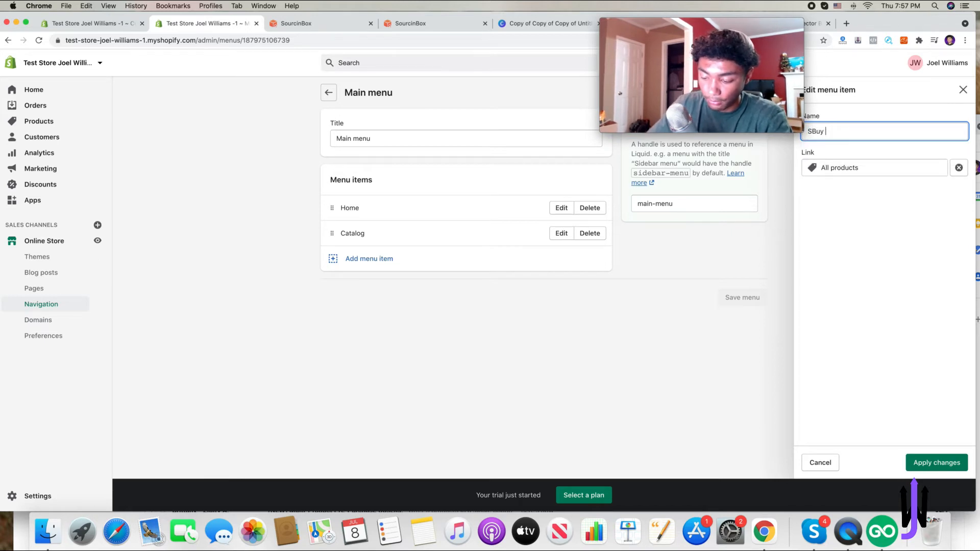
pyautogui.write('Now')
pyautogui.press('Home')
pyautogui.press('Delete')
pyautogui.click(959, 168)
pyautogui.click(861, 226)
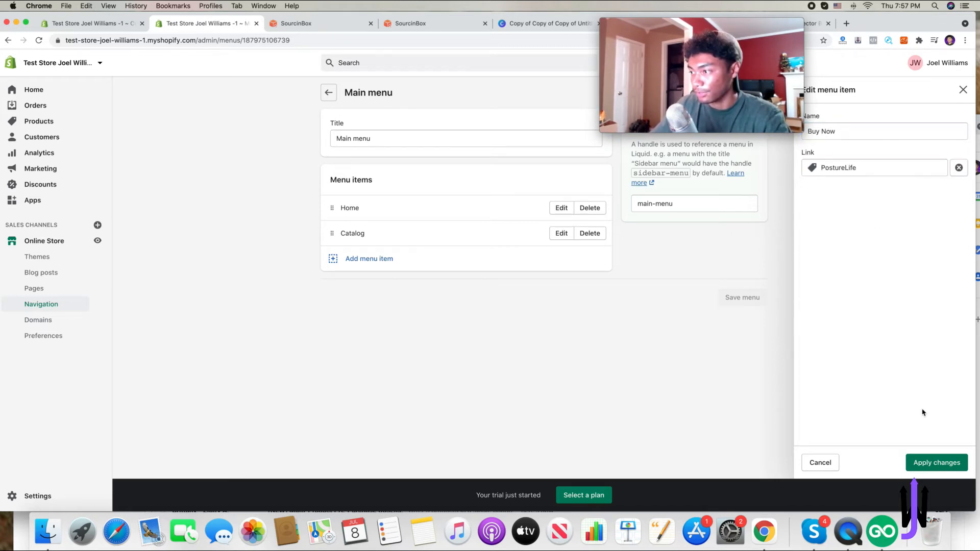
pyautogui.click(932, 462)
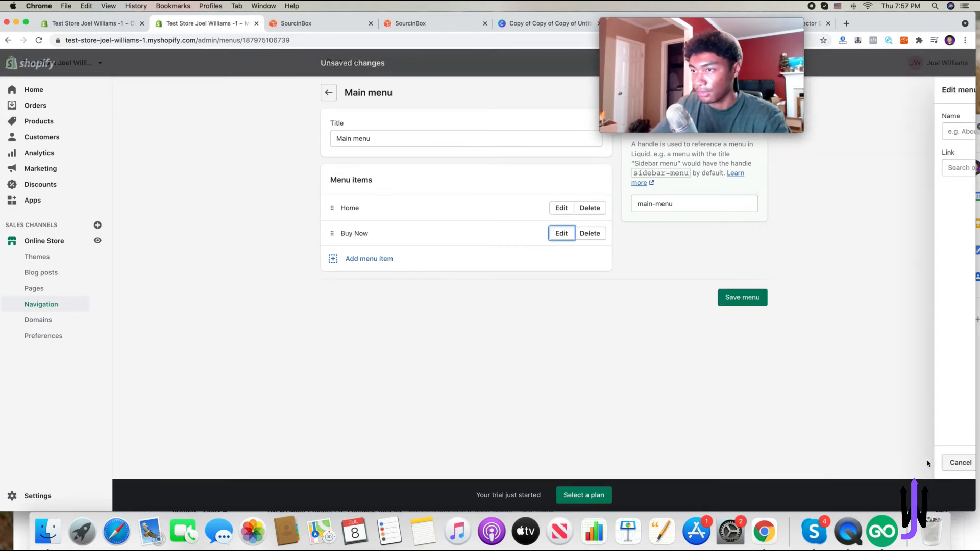
# - Add Contact Us and About Us items to the main menu and save the menu
pyautogui.click(358, 259)
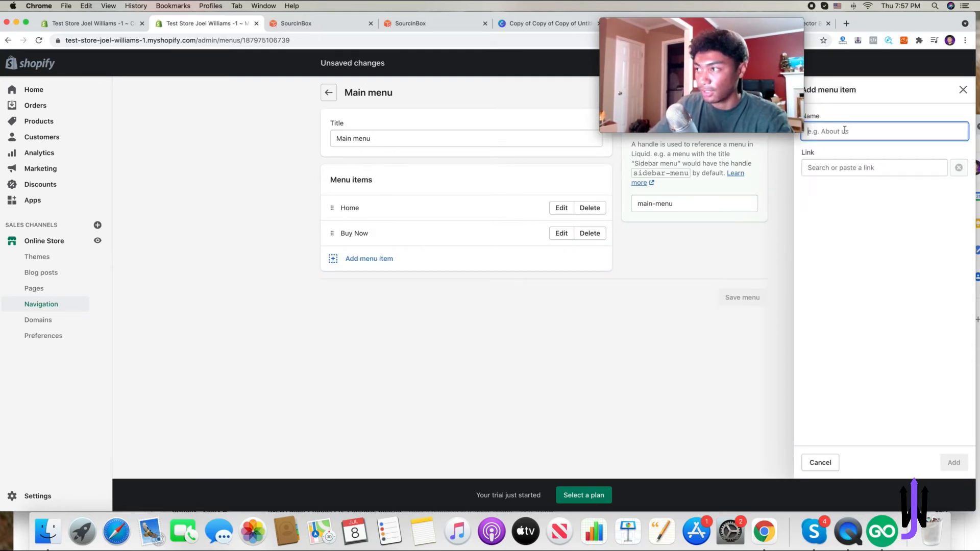
pyautogui.write('About ')
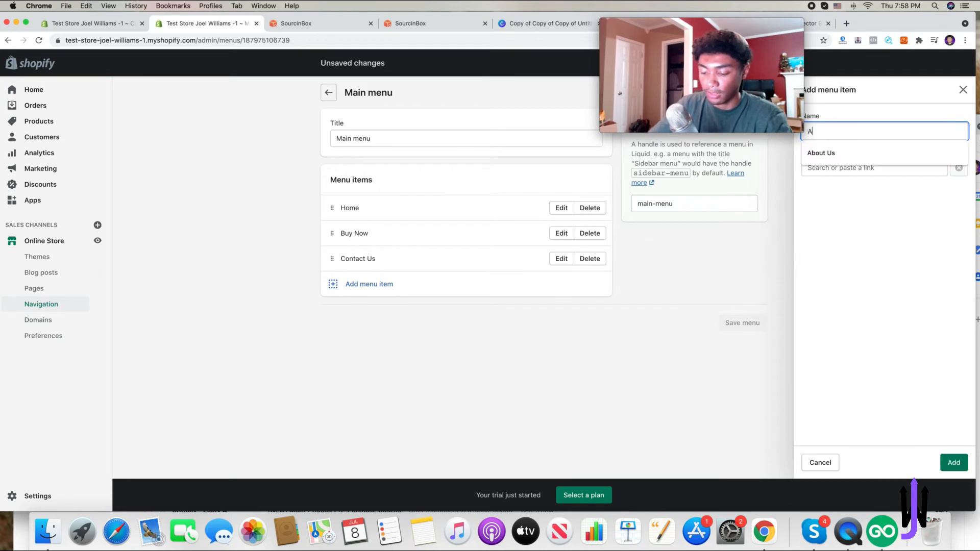
pyautogui.write('Us')
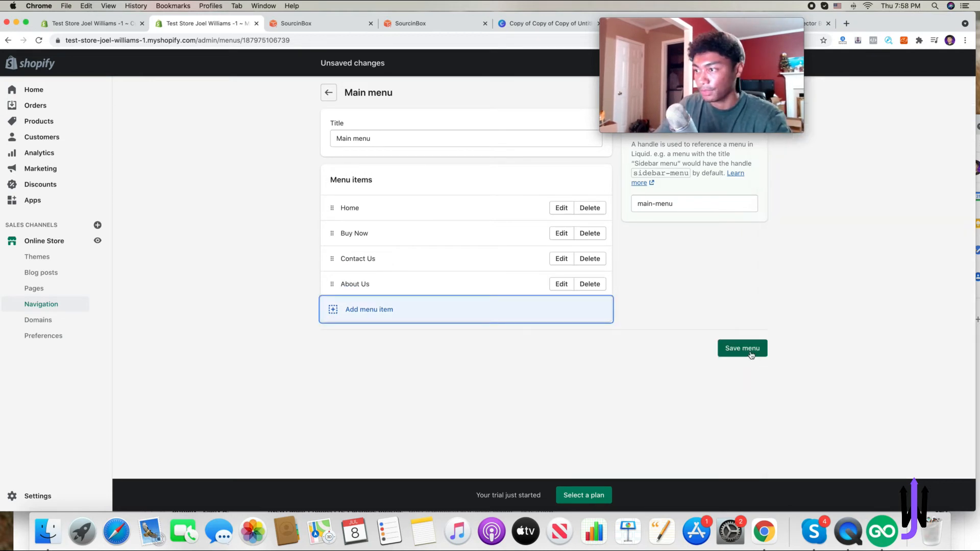
pyautogui.click(750, 353)
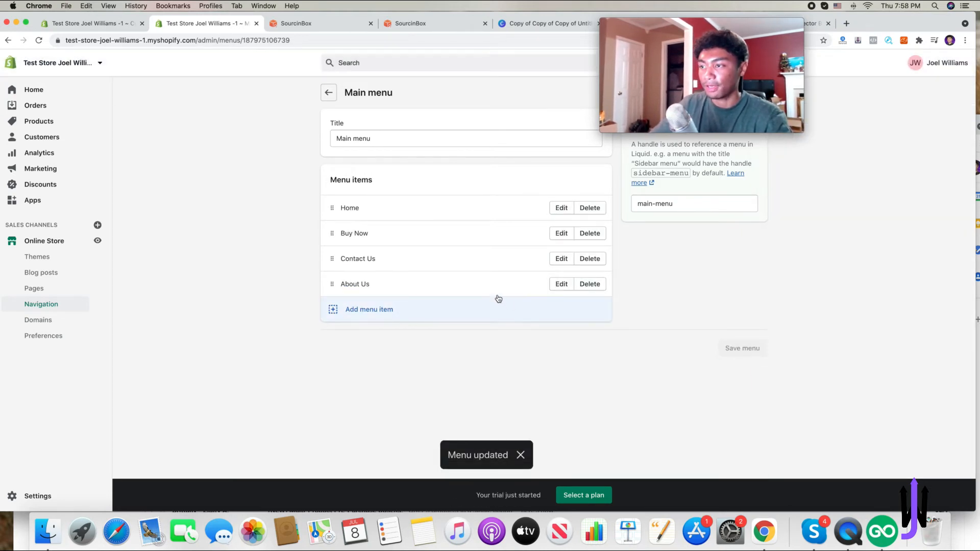
# - Open the Footer menu and remove its Search menu item
pyautogui.click(328, 89)
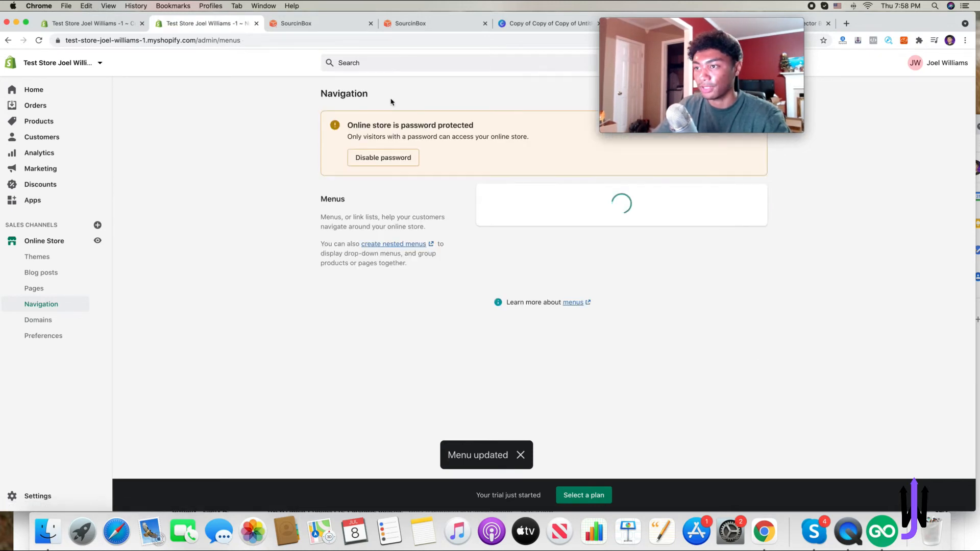
pyautogui.click(511, 244)
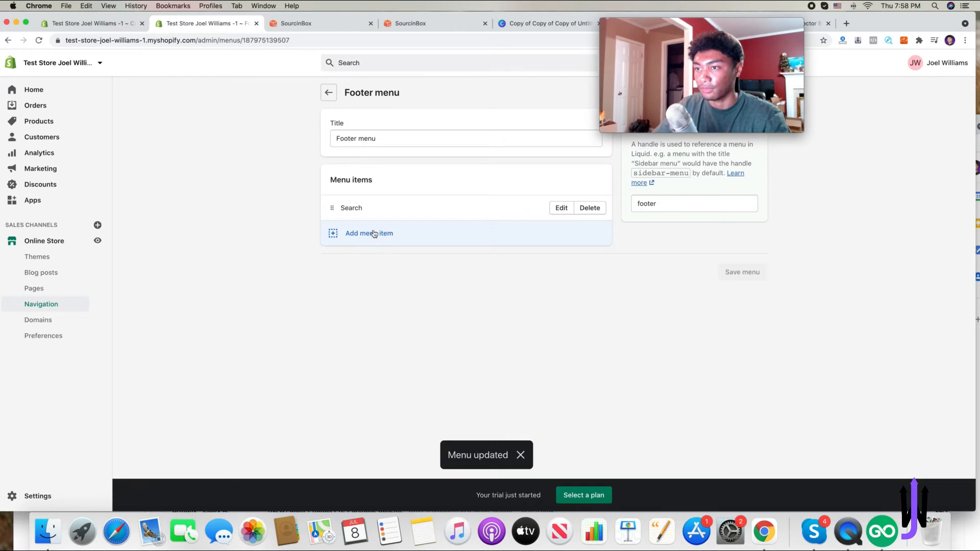
pyautogui.click(582, 210)
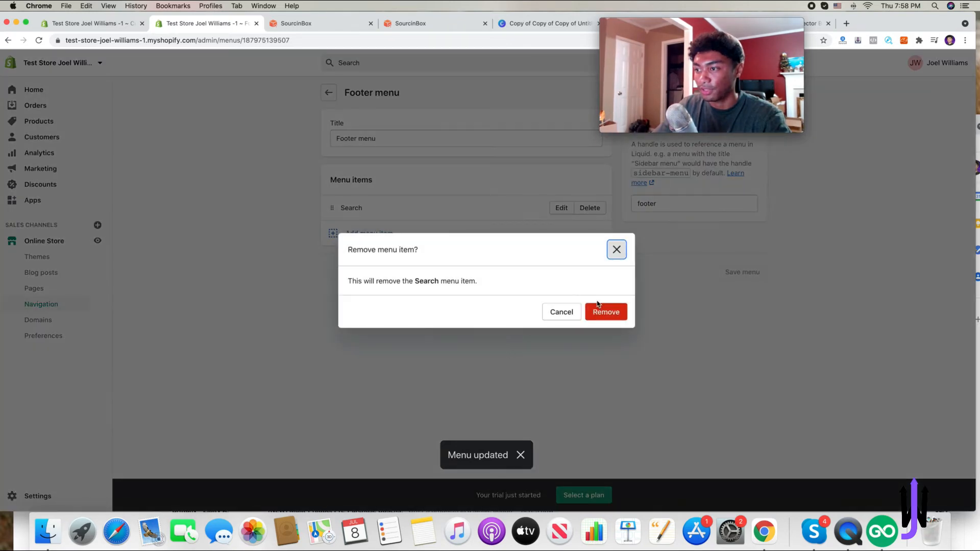
pyautogui.click(602, 308)
# - Add a footer menu item linked to the Shipping Information page
pyautogui.click(383, 255)
pyautogui.click(864, 264)
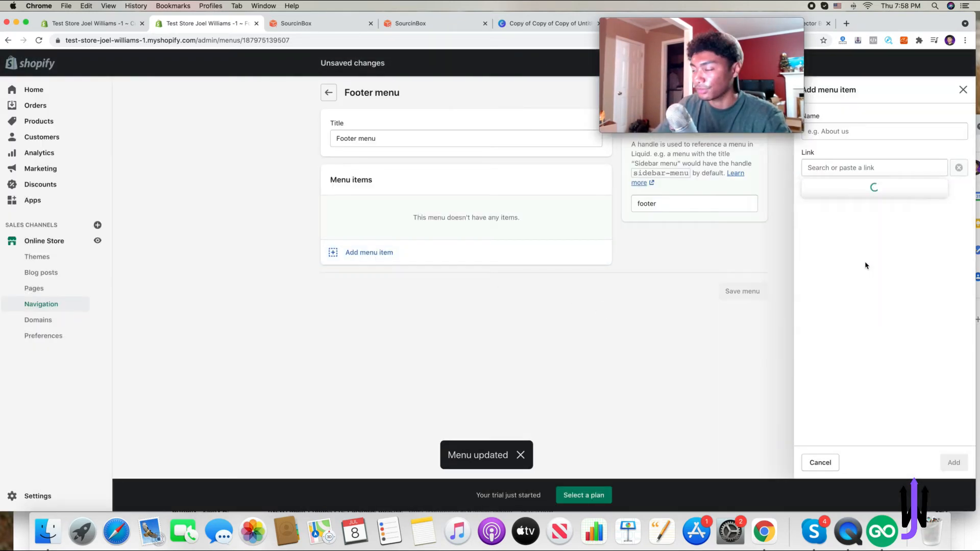
pyautogui.click(868, 265)
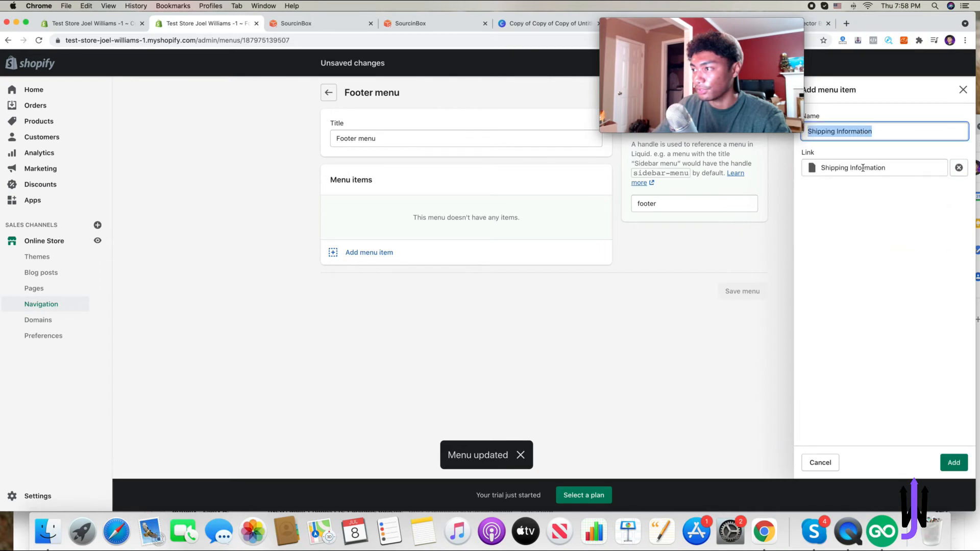
pyautogui.click(953, 462)
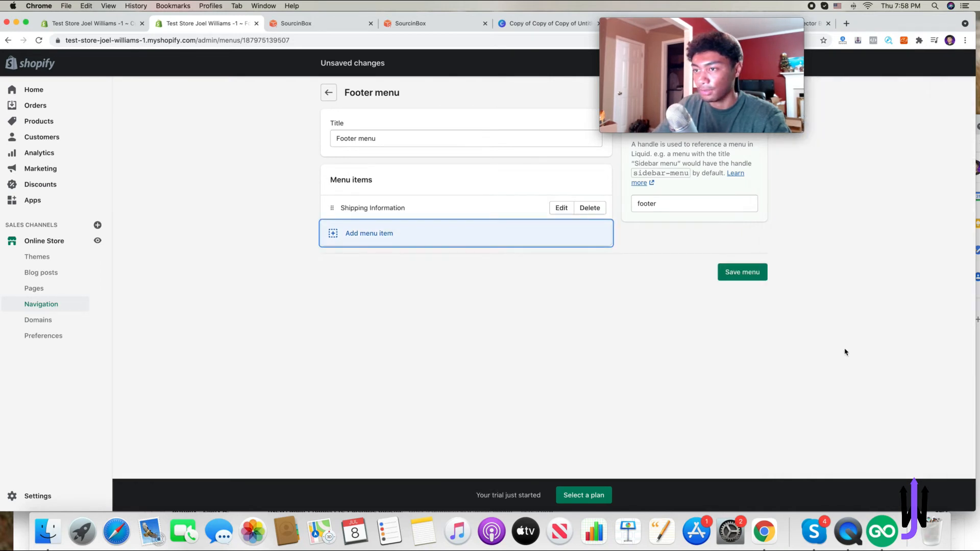
# - Add Refund Policy and Contact Us items to the footer menu and save the menu
pyautogui.click(361, 237)
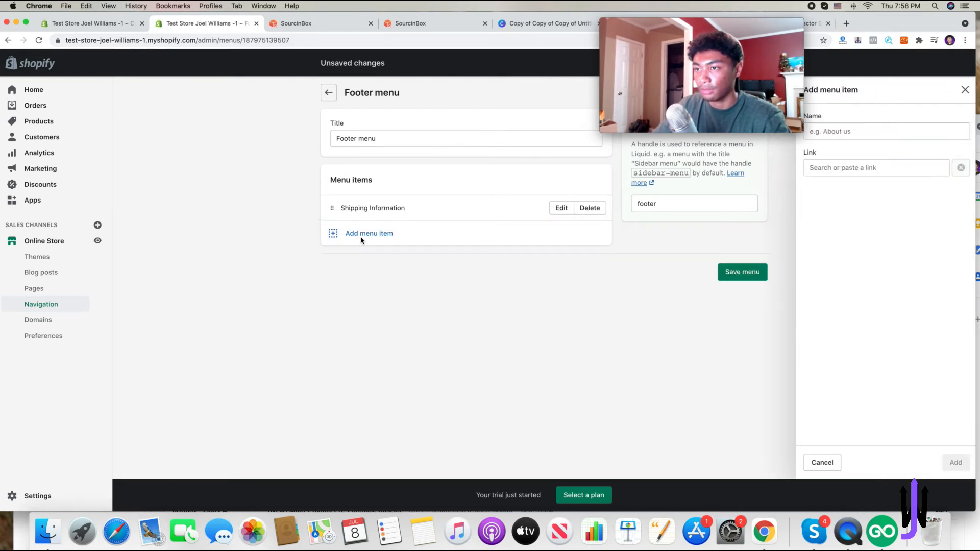
pyautogui.click(861, 169)
pyautogui.click(857, 252)
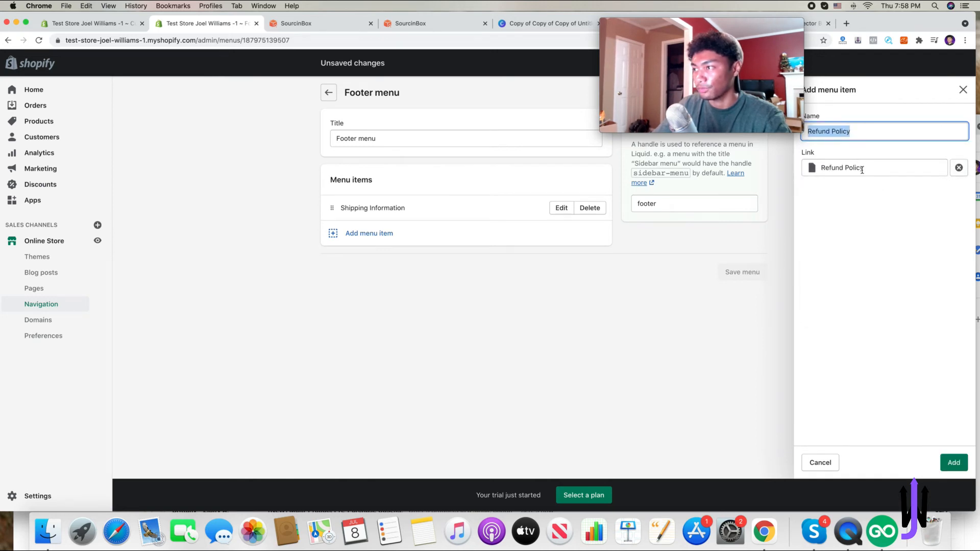
pyautogui.click(954, 462)
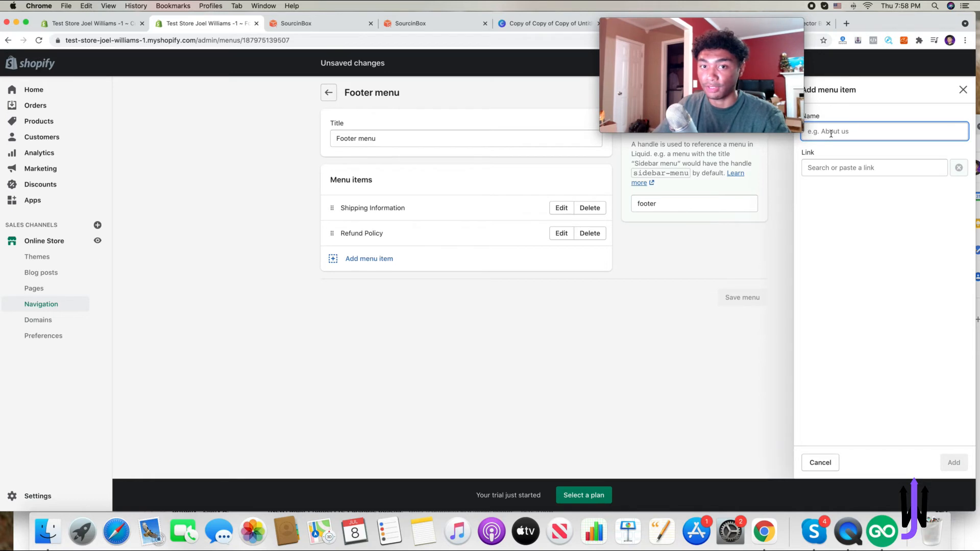
pyautogui.click(843, 164)
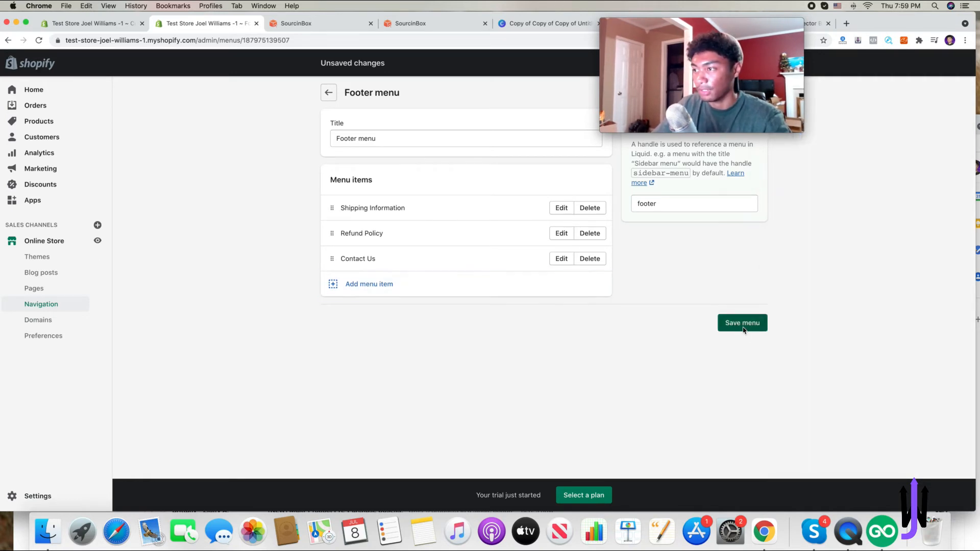
pyautogui.click(741, 322)
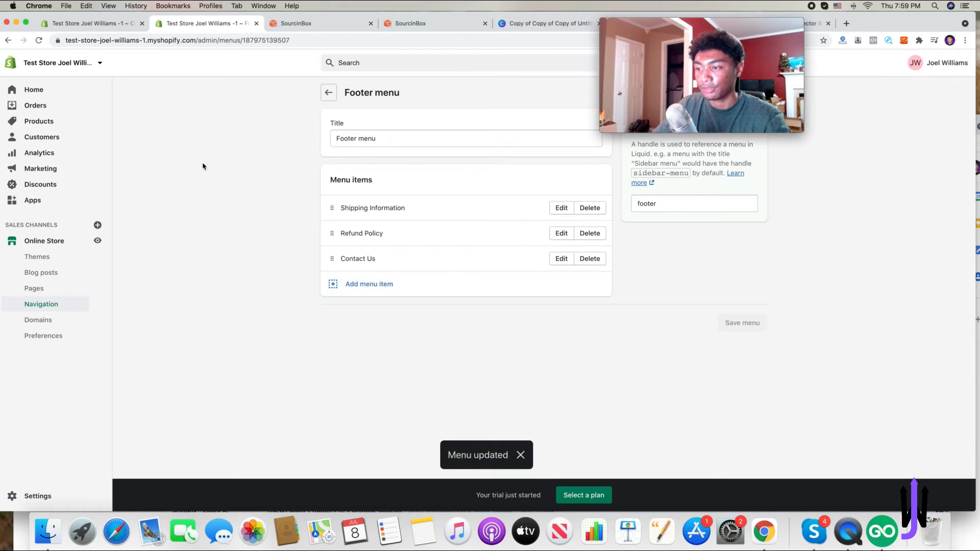
# - Reload the theme editor and check the homepage header and footer menus in the preview
pyautogui.click(87, 23)
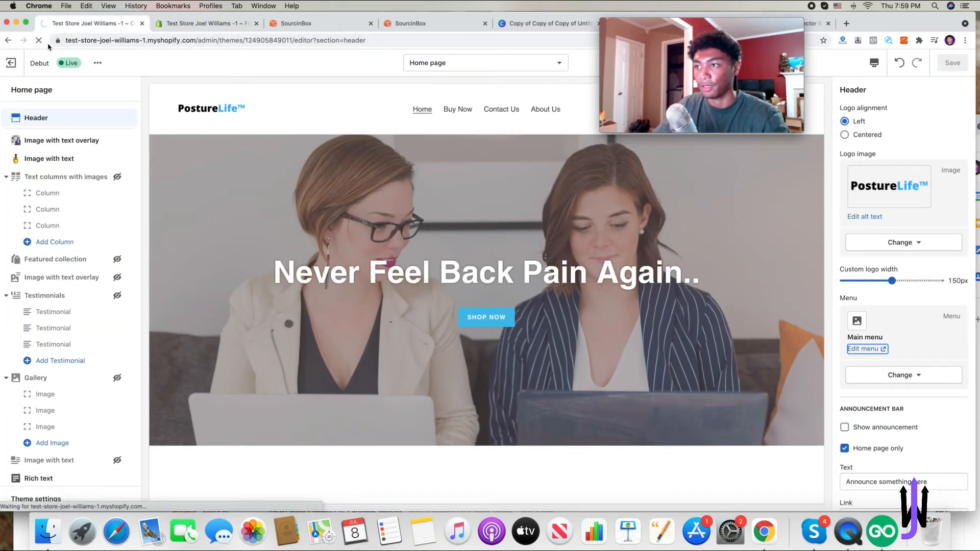
pyautogui.click(38, 40)
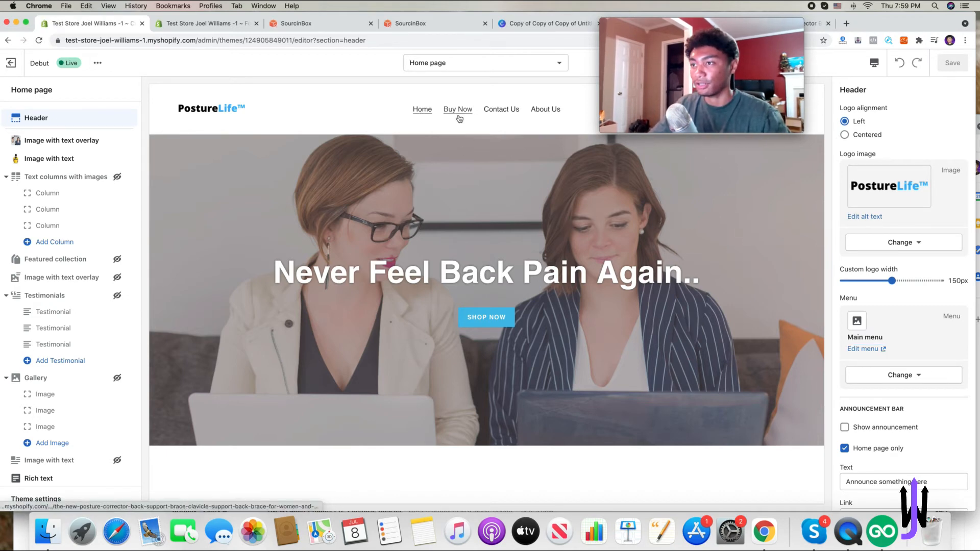
pyautogui.scroll(-15, 541, 125)
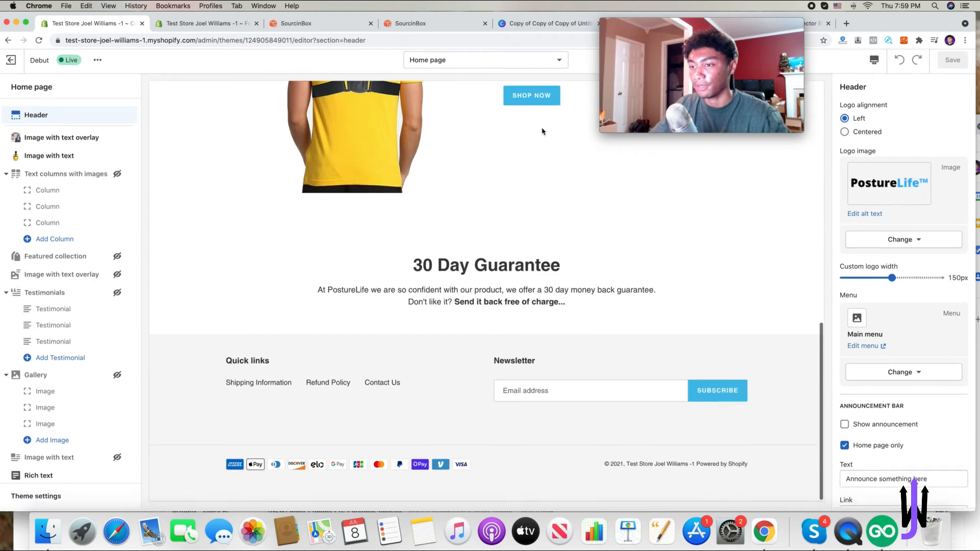
pyautogui.click(385, 401)
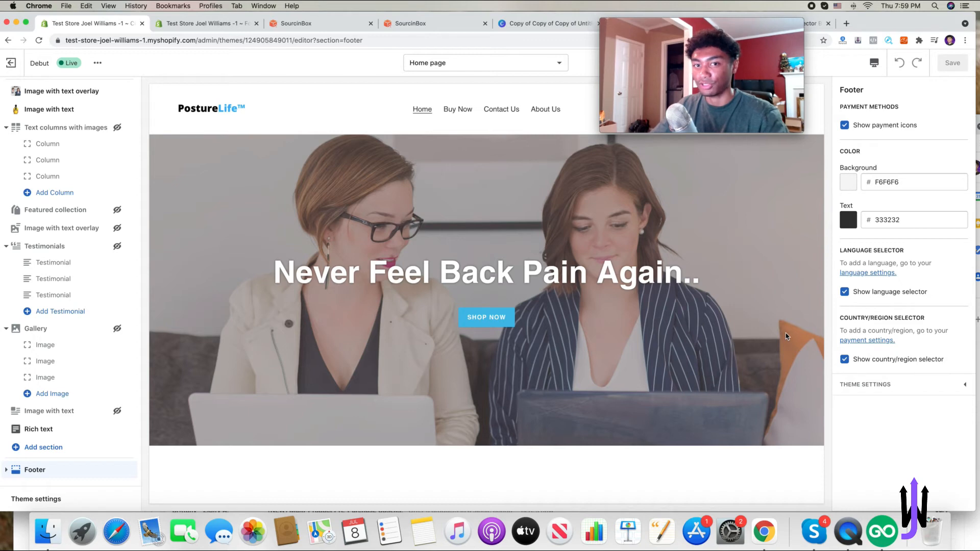
pyautogui.scroll(-15, 714, 331)
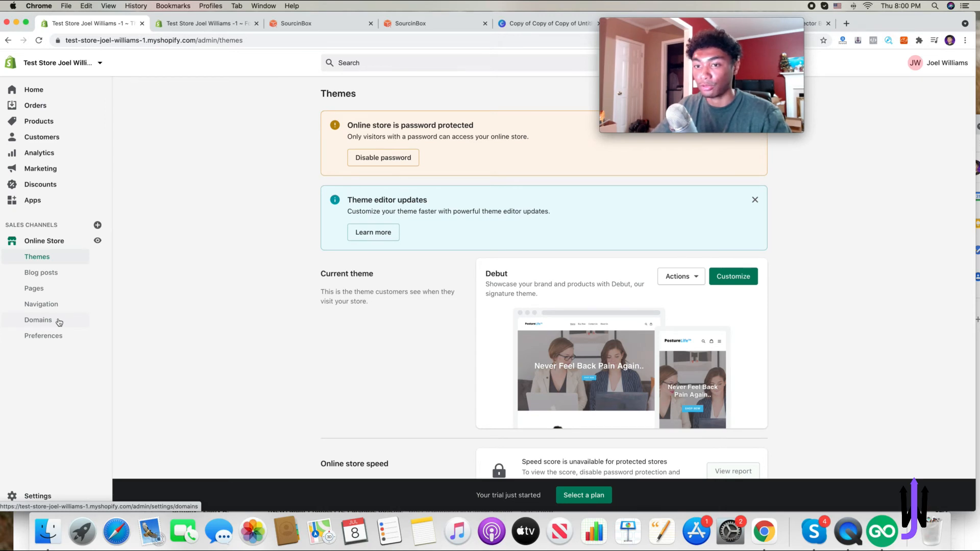
# - Open the online store's Domains settings
pyautogui.click(58, 320)
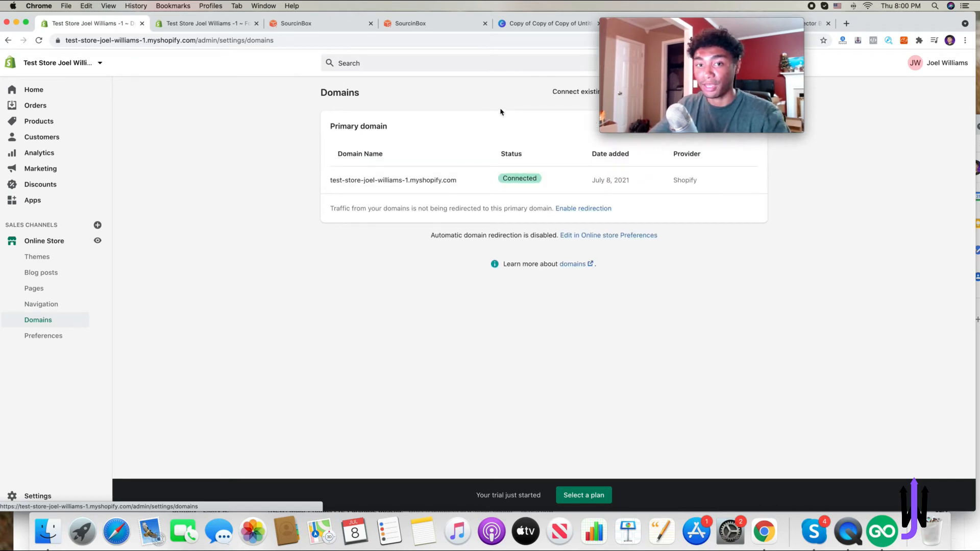
pyautogui.moveTo(741, 25); pyautogui.dragTo(304, 40)
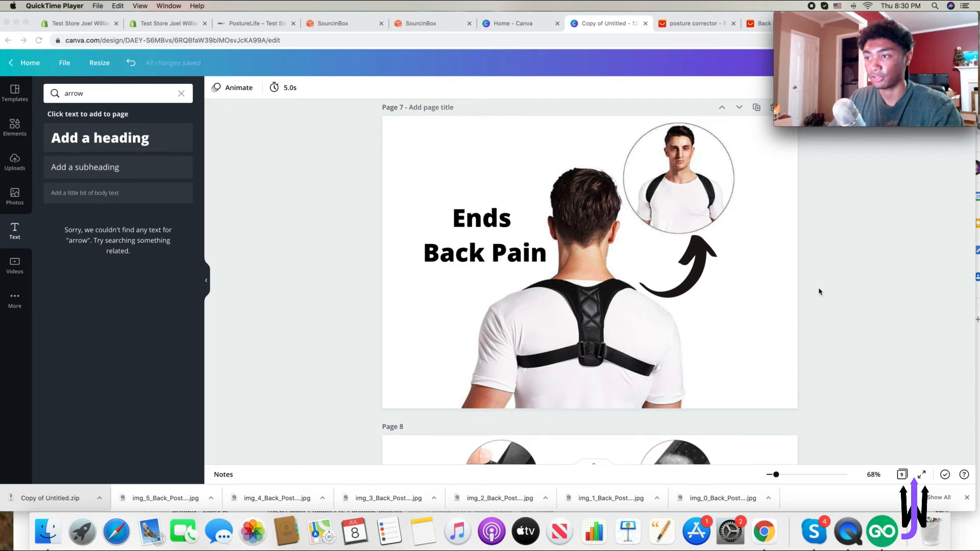
# - Review the product description graphic pages in the Canva design
pyautogui.scroll(-2, 819, 292)
pyautogui.scroll(2, 820, 289)
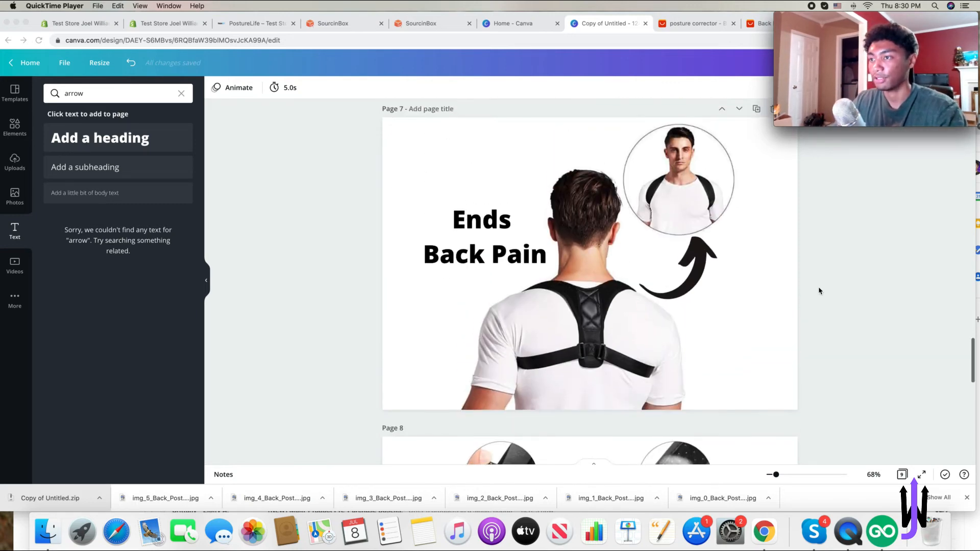
pyautogui.click(491, 239)
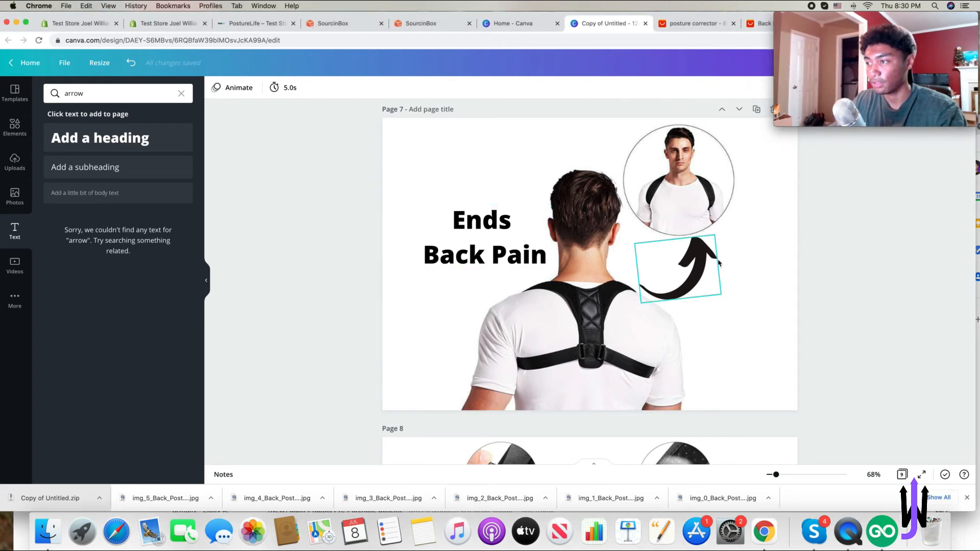
pyautogui.click(13, 127)
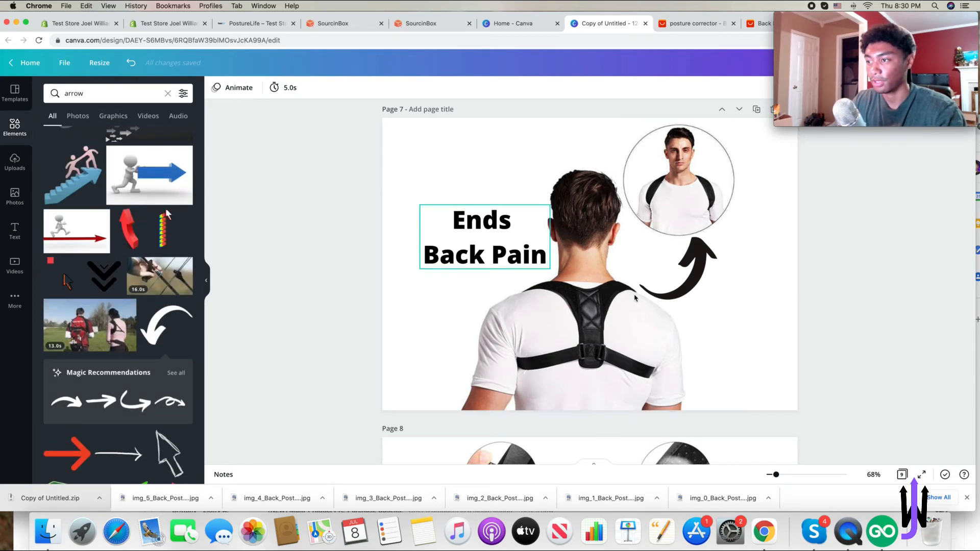
pyautogui.scroll(-10, 634, 297)
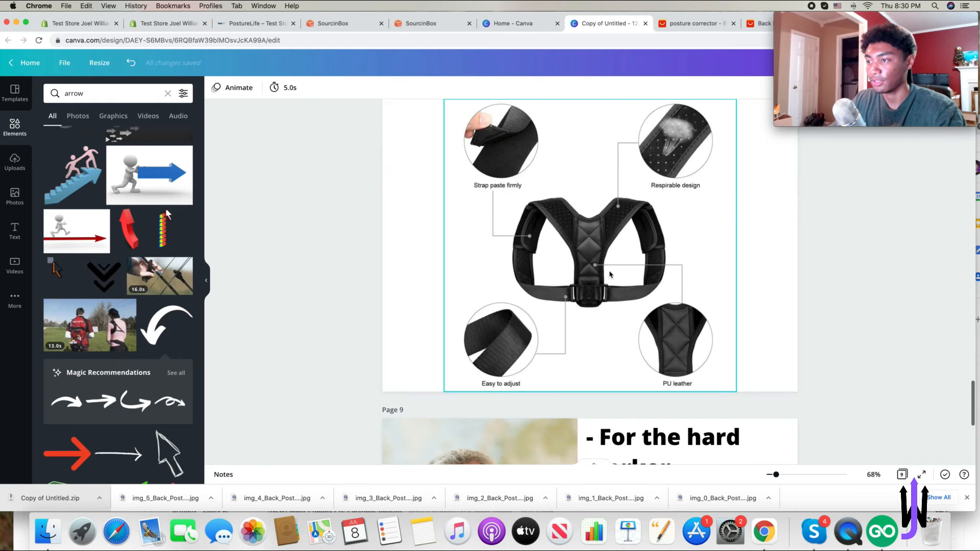
pyautogui.scroll(8, 611, 273)
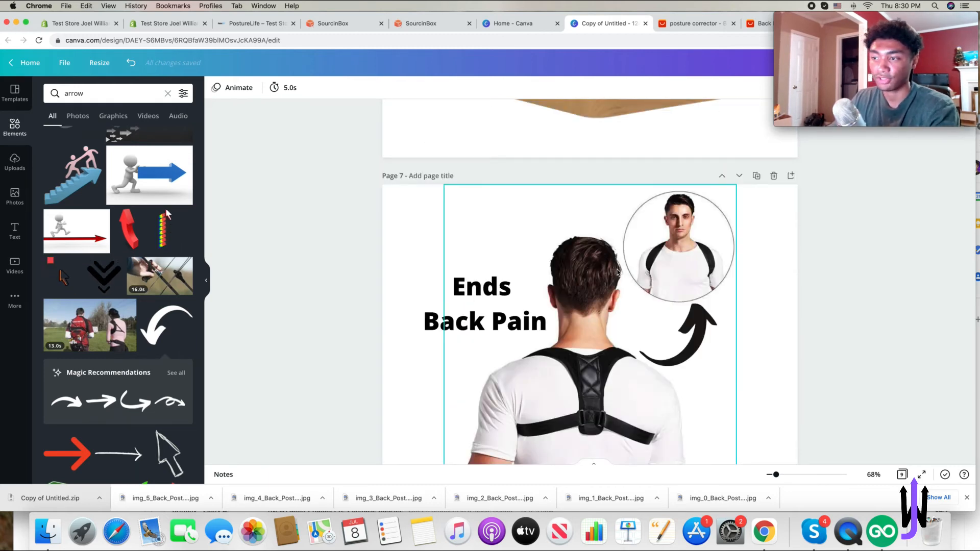
pyautogui.scroll(-2, 922, 222)
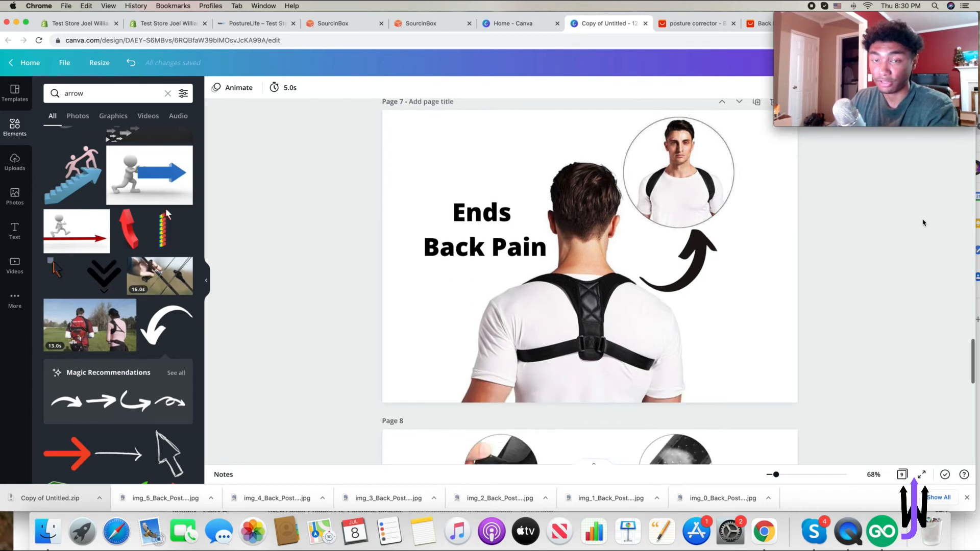
pyautogui.scroll(-5, 922, 223)
pyautogui.scroll(-7, 759, 291)
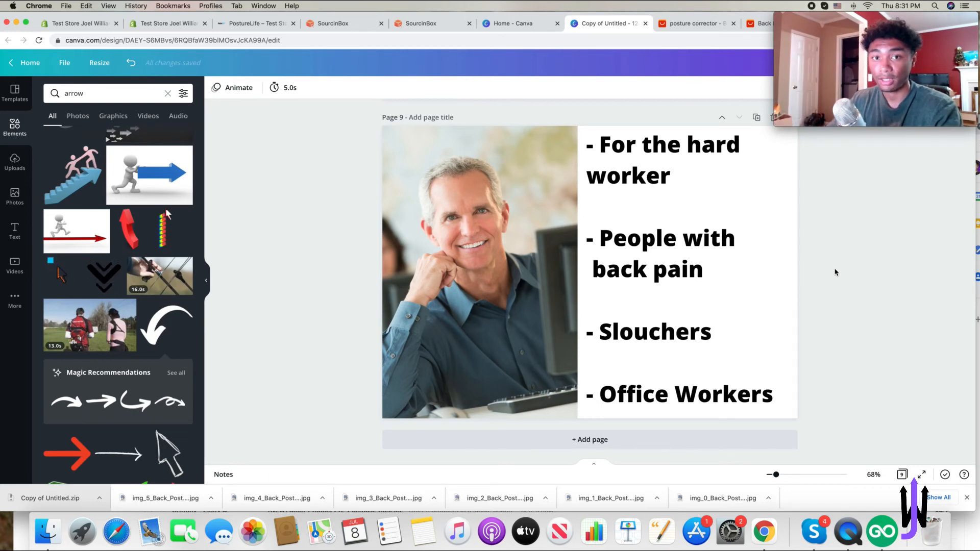
pyautogui.scroll(10, 836, 272)
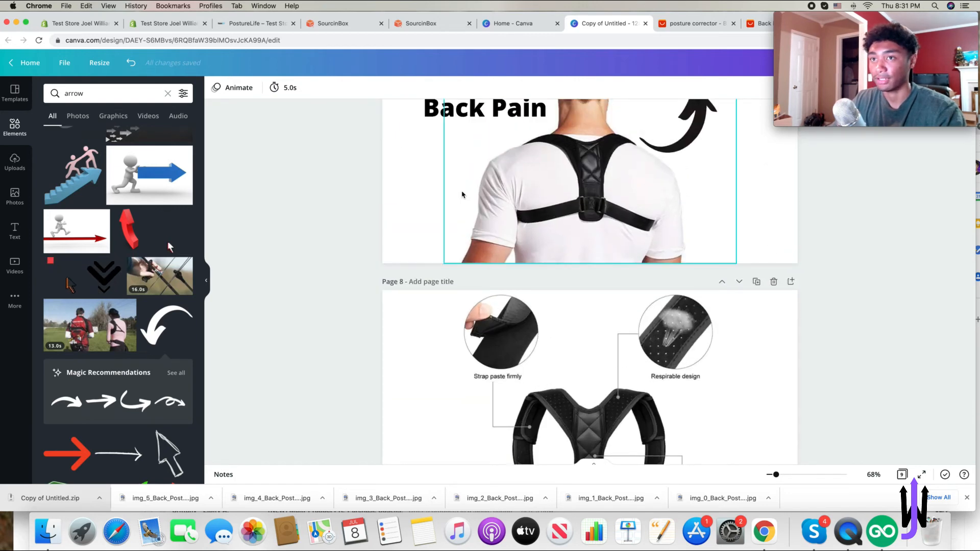
# - Below the first description image, add a 'The Benefits' heading with dash lines for ending back pain, muscle stiffness and improving posture
pyautogui.click(76, 24)
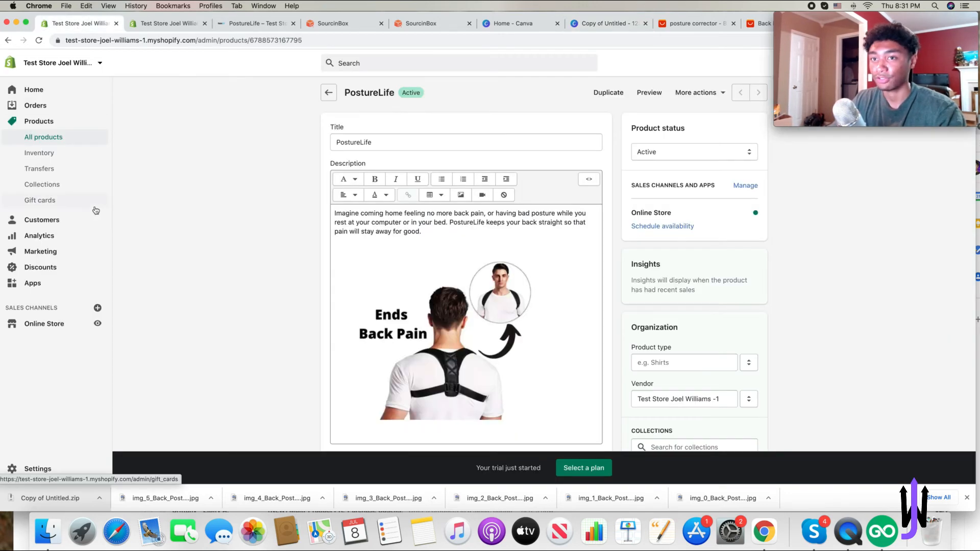
pyautogui.scroll(-5, 337, 163)
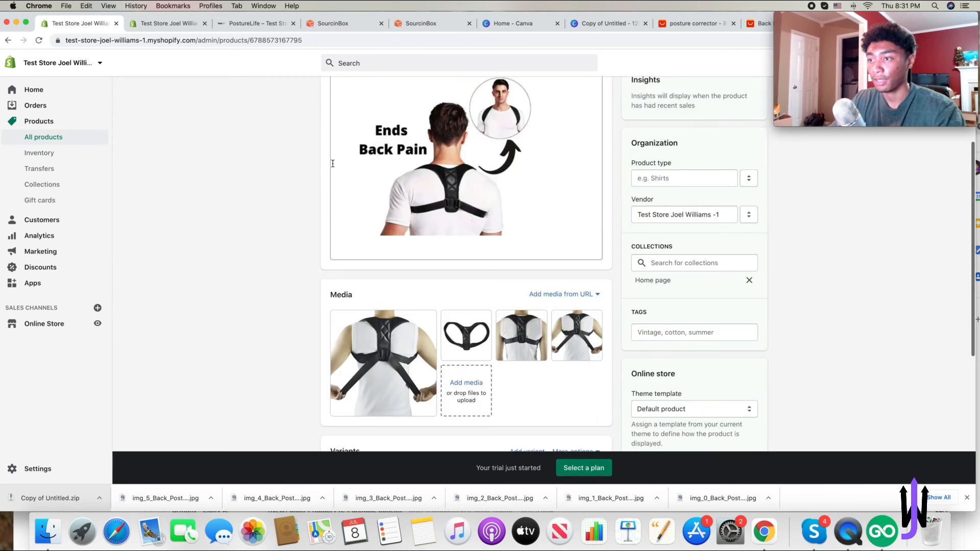
pyautogui.scroll(3, 408, 153)
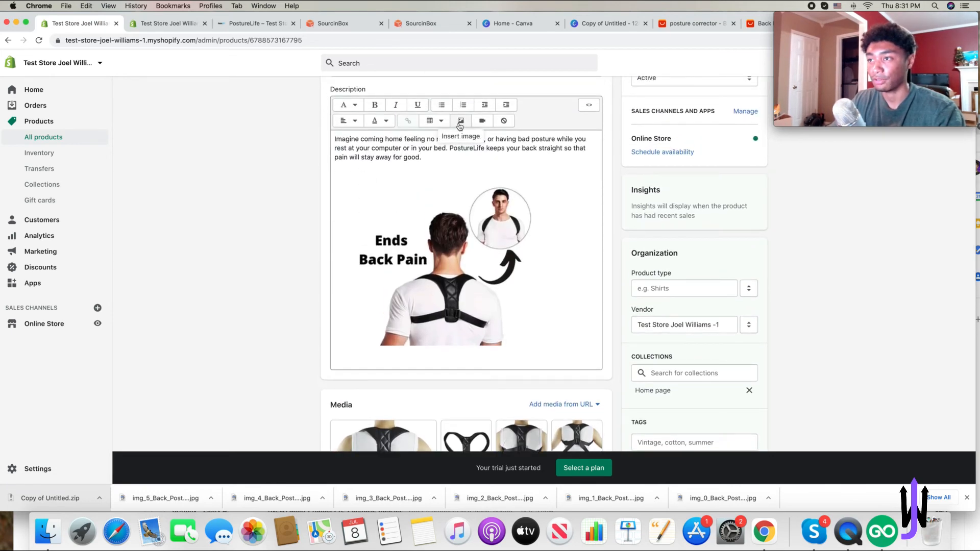
pyautogui.scroll(-5, 431, 218)
pyautogui.scroll(2, 429, 298)
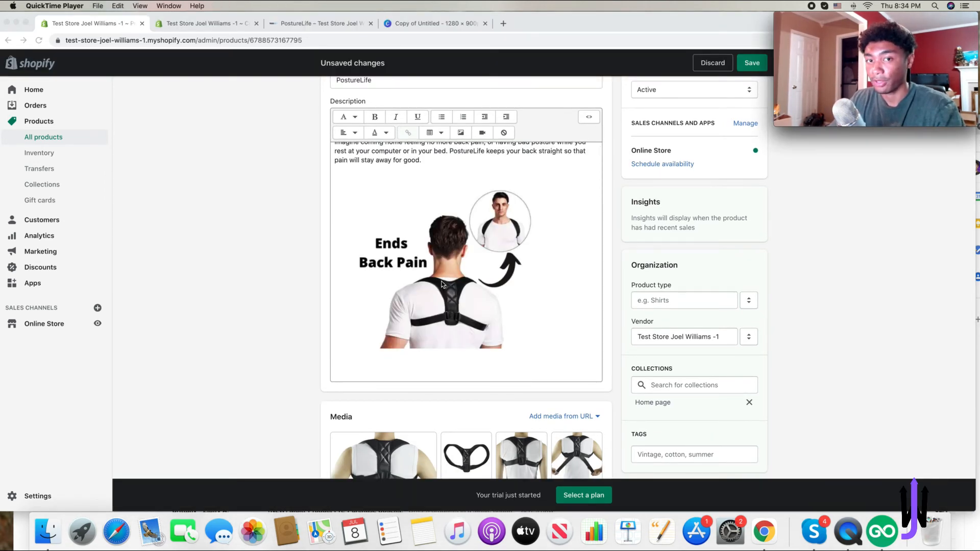
pyautogui.scroll(-3, 441, 285)
pyautogui.click(395, 294)
pyautogui.scroll(2, 394, 295)
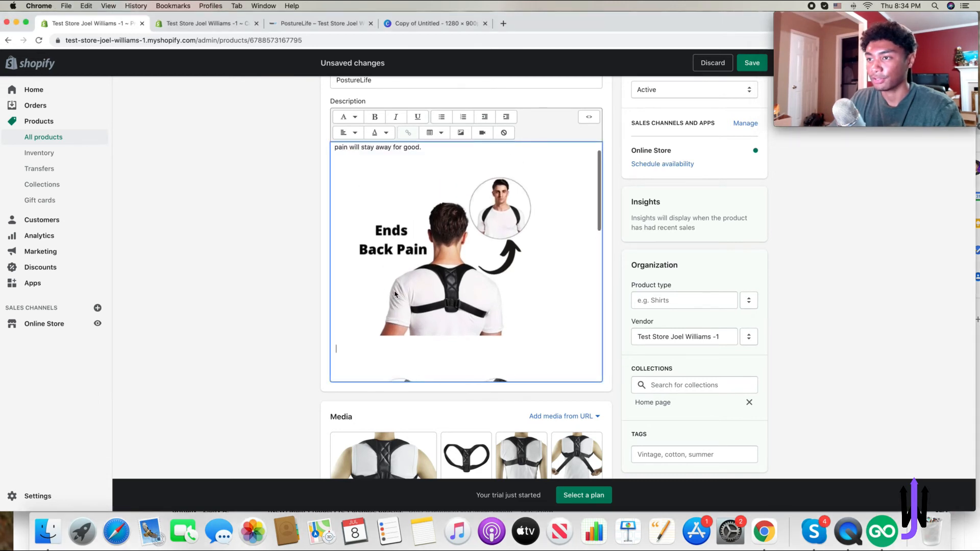
pyautogui.scroll(2, 360, 212)
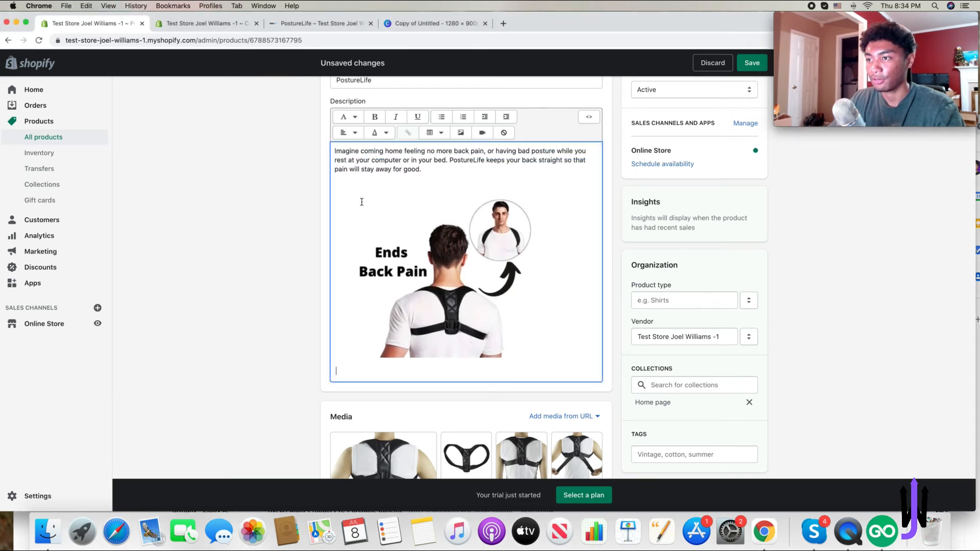
pyautogui.write('The Benefits')
pyautogui.press('Return')
pyautogui.write('- Ends back pain and aches')
pyautogui.press('Return')
pyautogui.write('- No more muscle stiffness')
pyautogui.press('Return')
pyautogui.write('-')
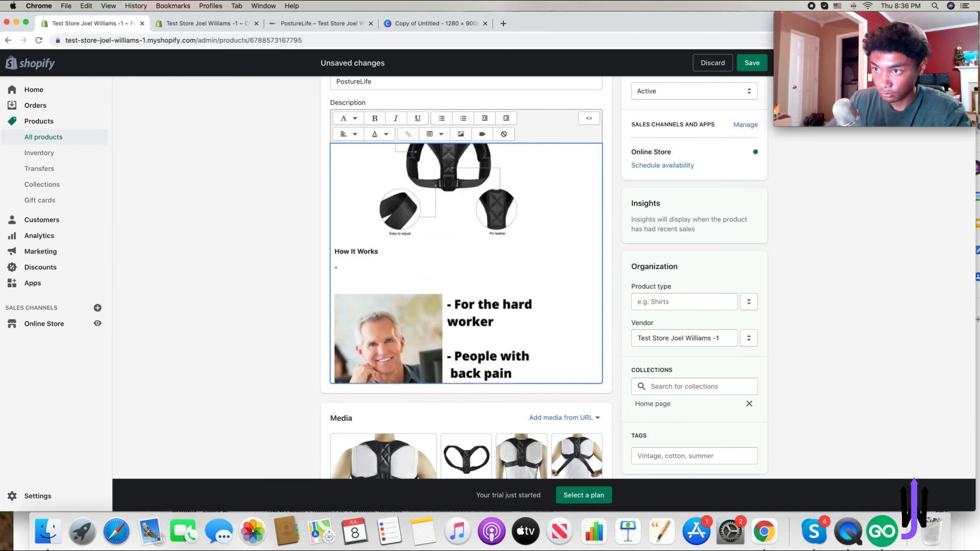
pyautogui.write(' Improves PostureUsing flexible and adjustable straps. The PostureLife keeps your shoulders back and your back straight so you get your work done.')
# - Write the How It Works text about flexible, adjustable straps keeping shoulders back and fitting anyone
pyautogui.press('Return')
pyautogui.write('With adjustable straps, it can fit anyone.')
# - Add a 'Who it's For' list for office workers, home workers and desktop users, followed by a 30 Day Guarantee paragraph
pyautogui.scroll(-5, 414, 269)
pyautogui.write("Who it's For")
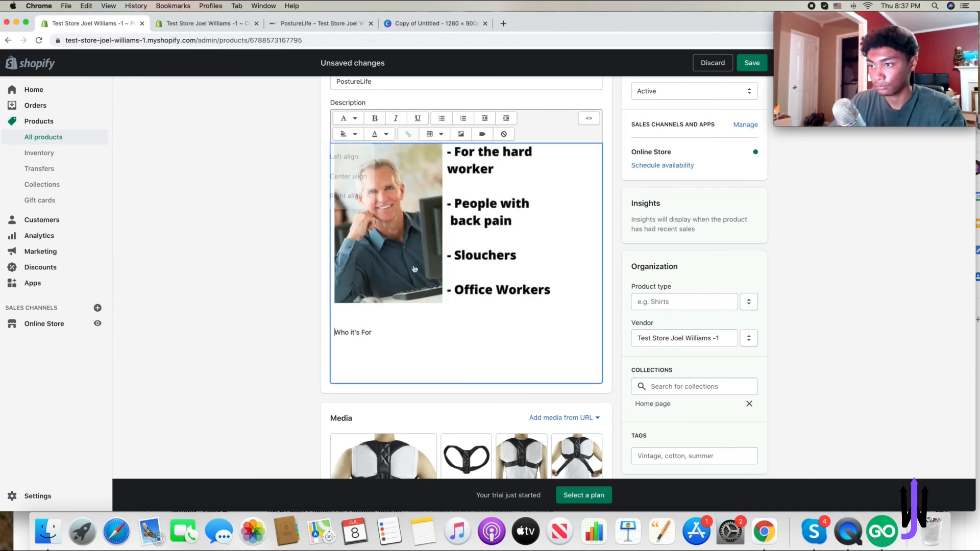
pyautogui.press('Return')
pyautogui.write('- For the Office Worker')
pyautogui.press('Return')
pyautogui.write('- People who work from home')
pyautogui.press('Return')
pyautogui.write('- Desktop users')
pyautogui.press('Return')
pyautogui.press('Return')
pyautogui.write("30 Day Guarantee Don't like your PostureLife? Send it back free of charge within 30 days, we believ")
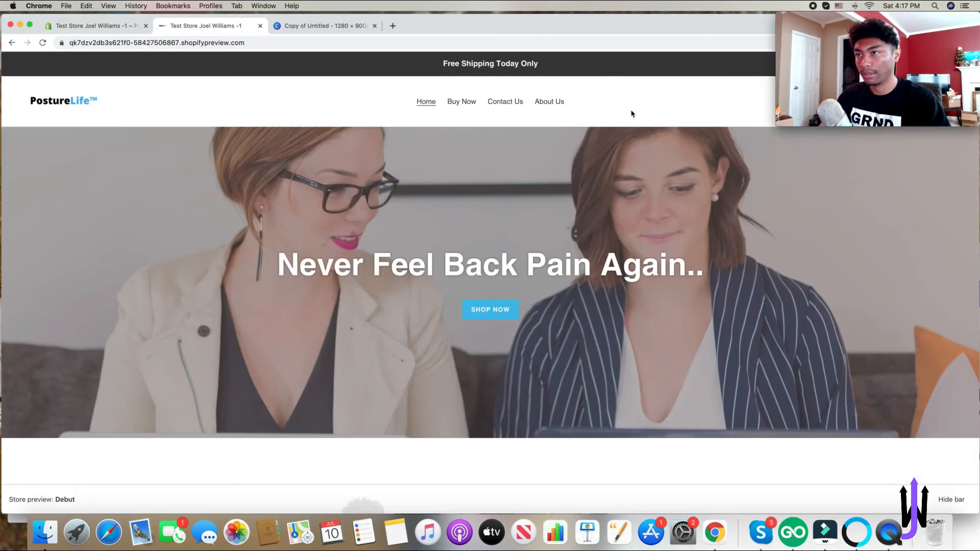
# - Preview the storefront homepage and the Buy Now product page's description
pyautogui.scroll(-10, 633, 114)
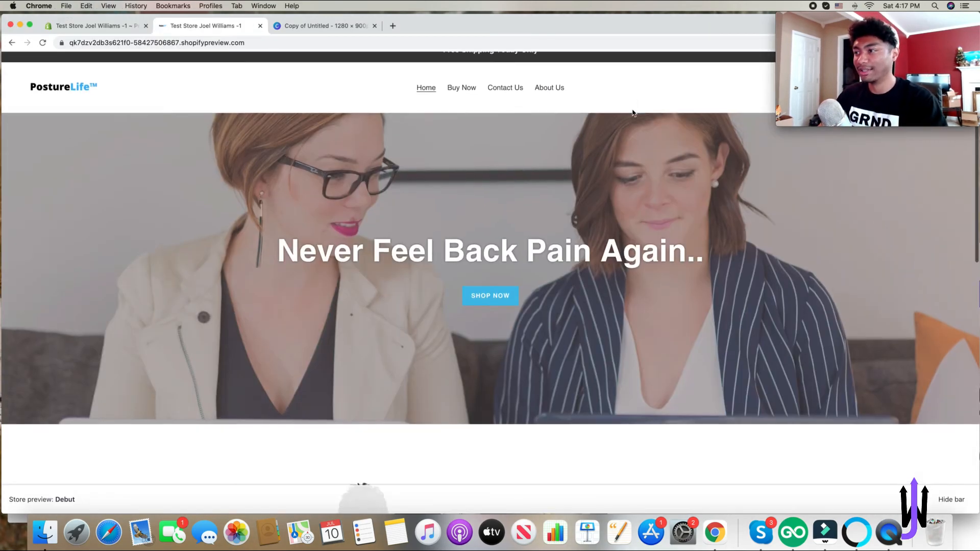
pyautogui.scroll(-5, 643, 153)
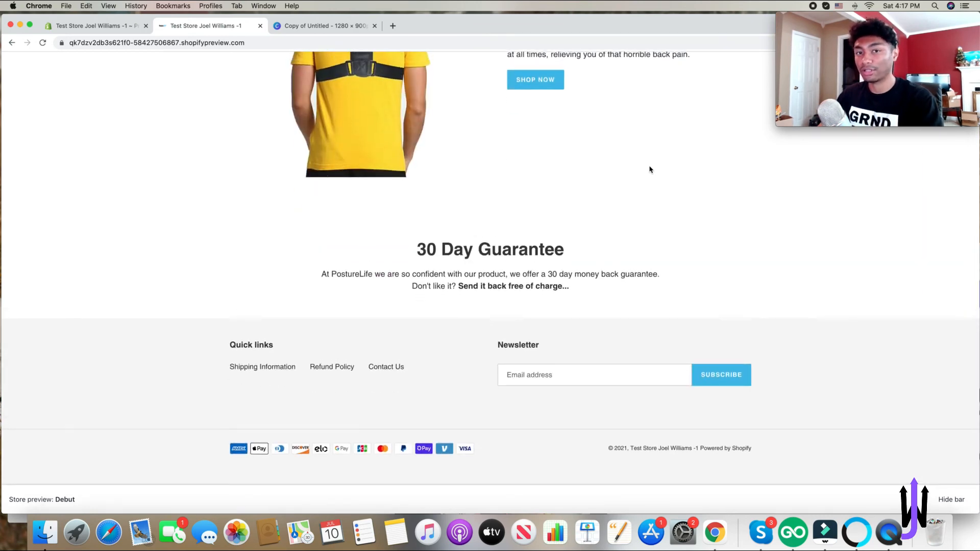
pyautogui.scroll(15, 649, 170)
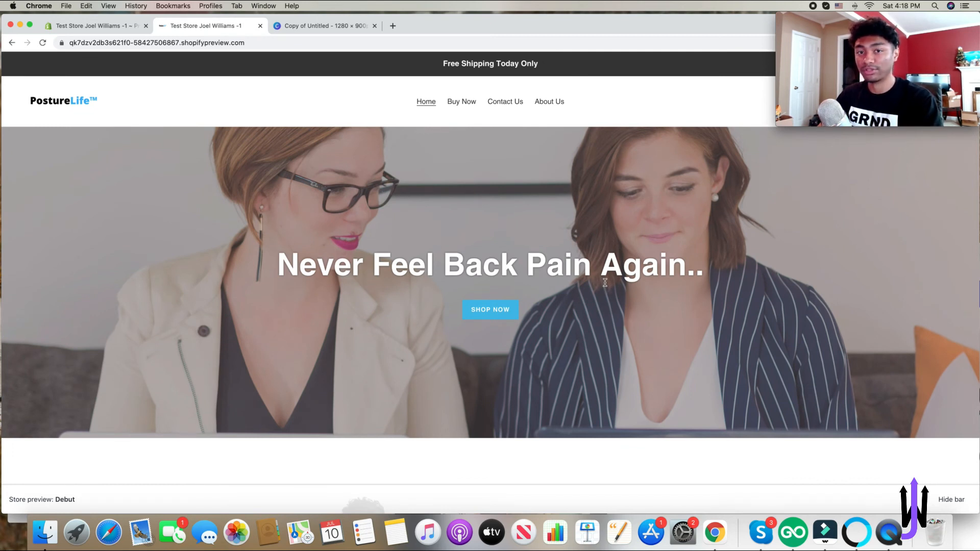
pyautogui.click(460, 102)
pyautogui.scroll(-6, 665, 166)
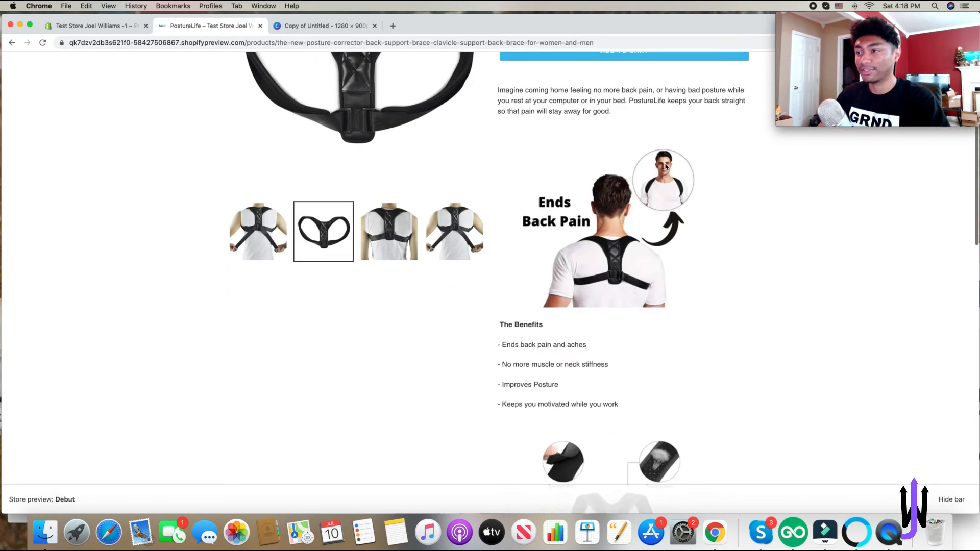
pyautogui.scroll(-5, 675, 169)
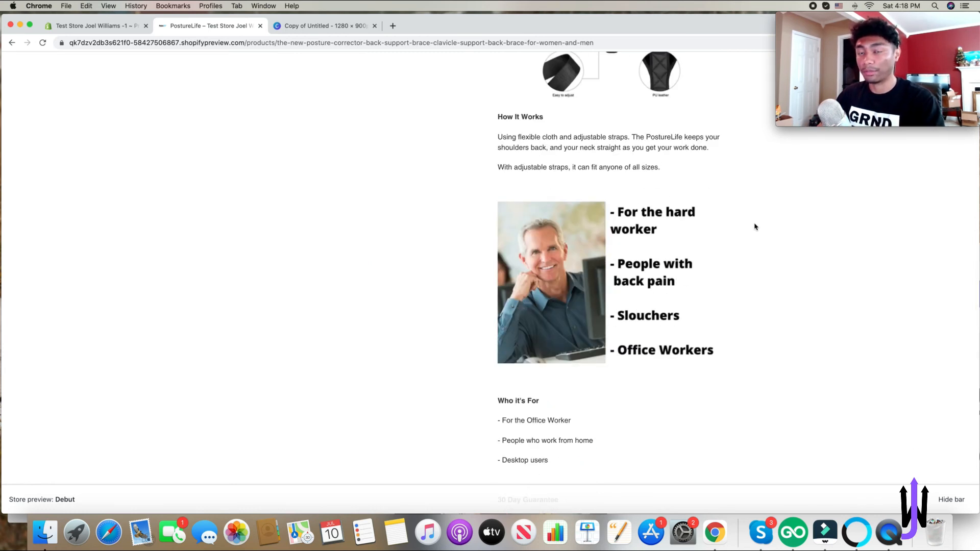
pyautogui.scroll(11, 756, 226)
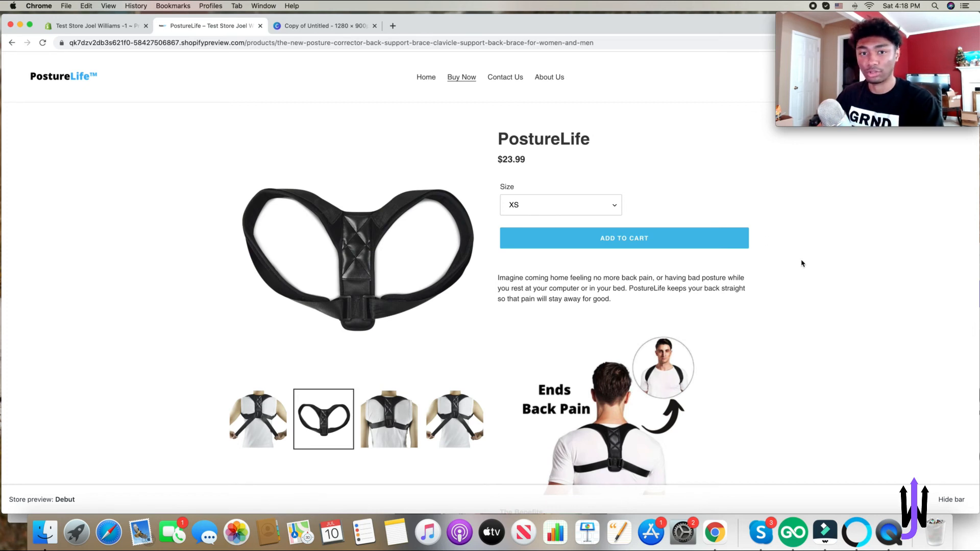
pyautogui.scroll(-3, 802, 263)
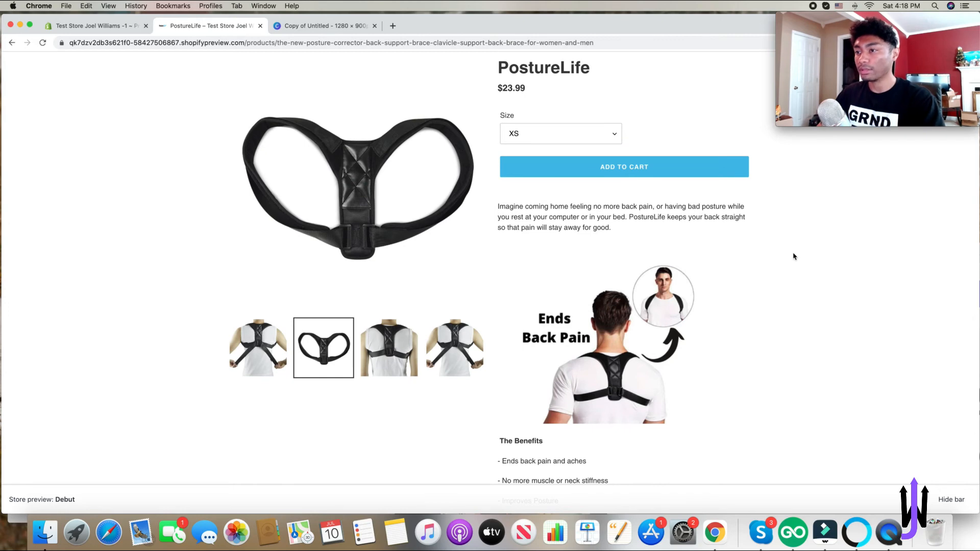
pyautogui.scroll(-10, 727, 244)
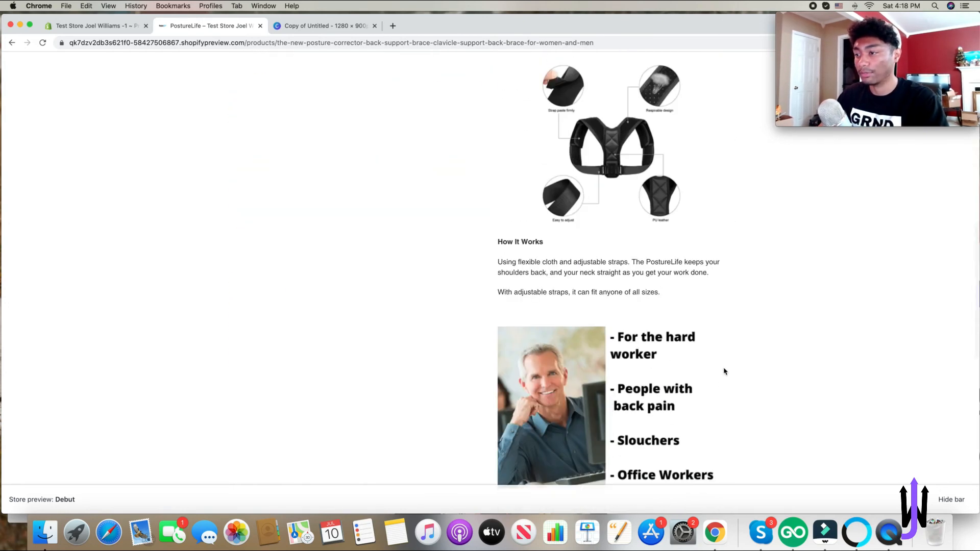
pyautogui.scroll(-5, 724, 371)
pyautogui.scroll(-5, 724, 369)
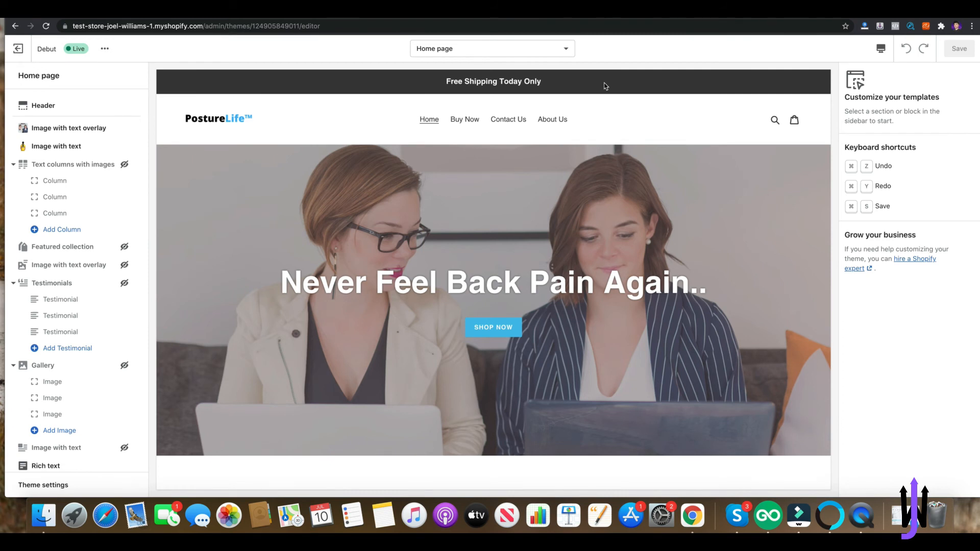
# - Open the Default product template in the theme editor and select its Product pages section
pyautogui.click(562, 50)
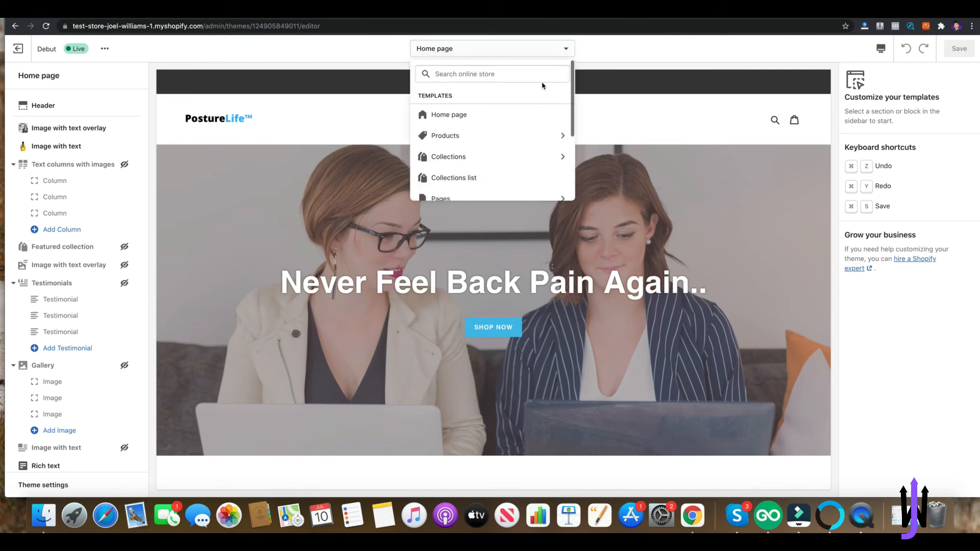
pyautogui.click(527, 136)
pyautogui.click(514, 123)
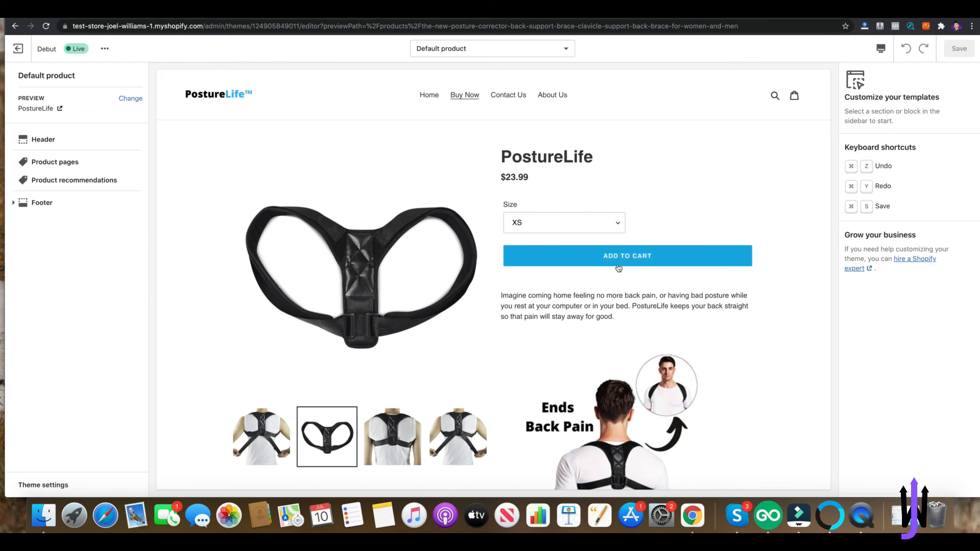
pyautogui.click(49, 163)
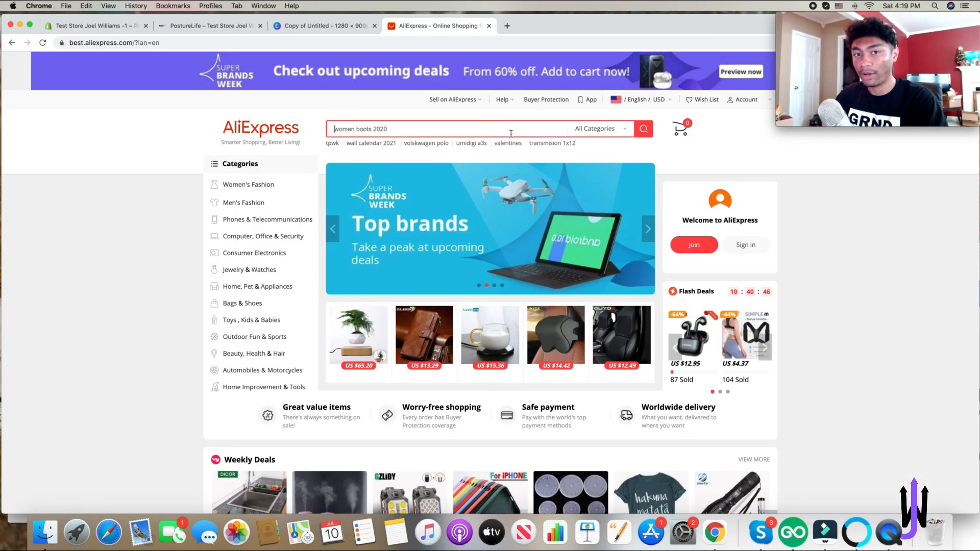
# - Search AliExpress for posture corrector and open the first listing
pyautogui.click(510, 132)
pyautogui.write('po')
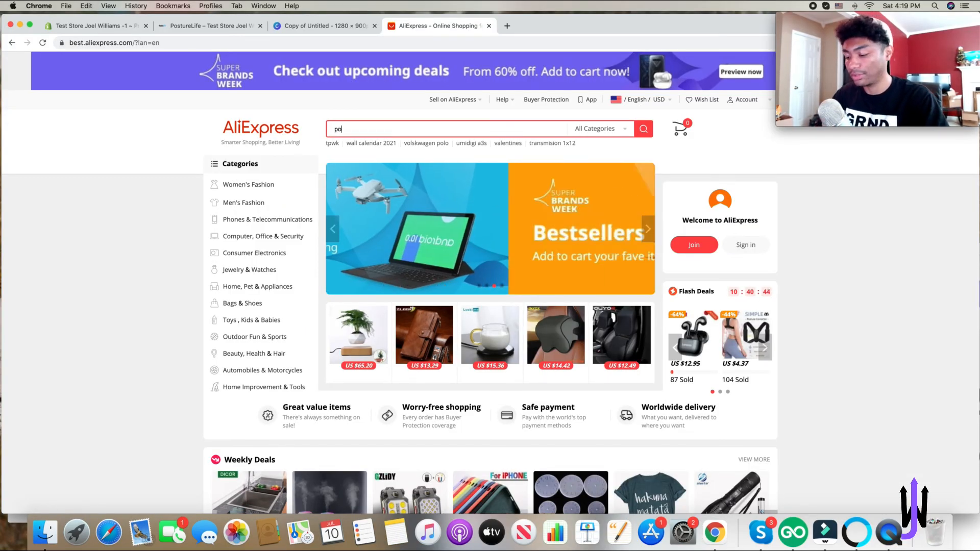
pyautogui.write('sture corrector')
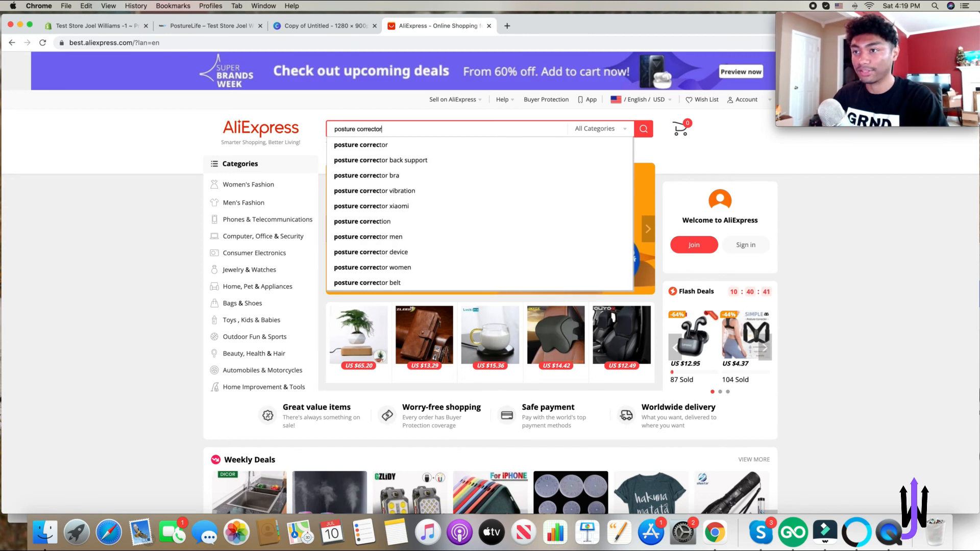
pyautogui.press('Return')
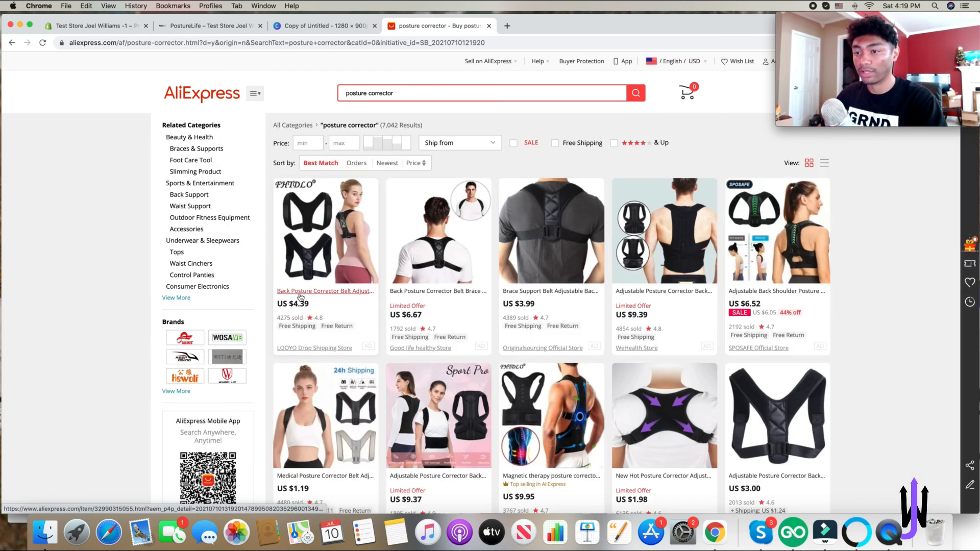
pyautogui.click(301, 297)
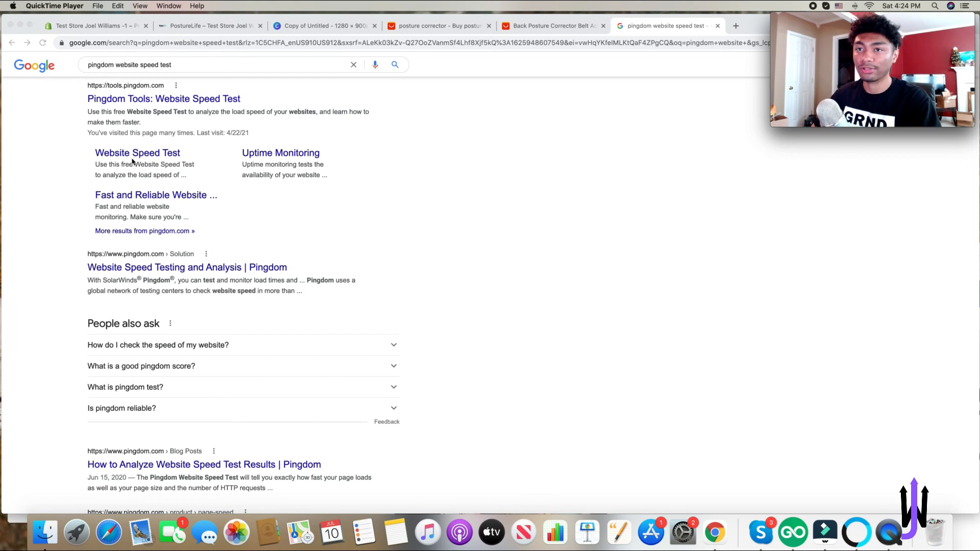
# - Run a Pingdom website speed test on the product page URL from North America - USA - Washington D.C
pyautogui.click(183, 102)
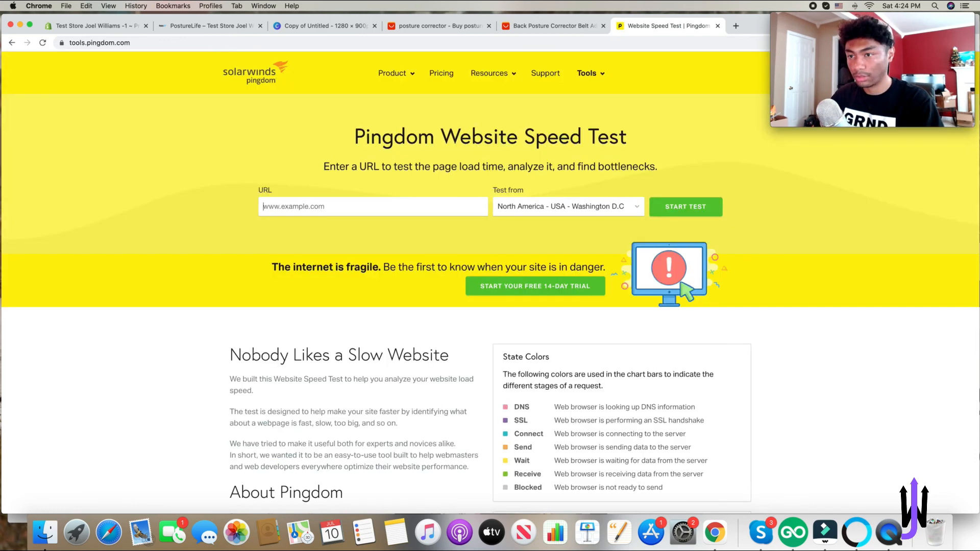
pyautogui.press('super+v')
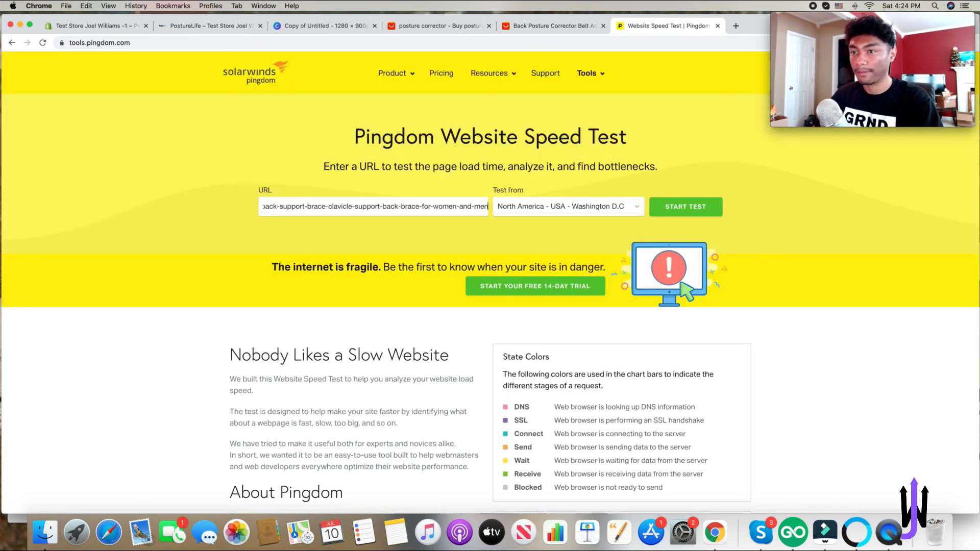
pyautogui.click(548, 250)
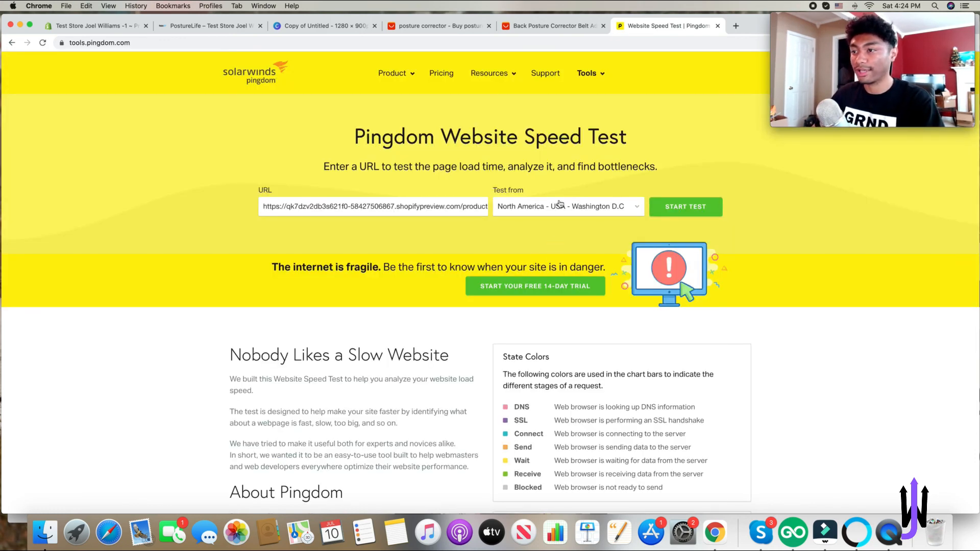
pyautogui.click(559, 204)
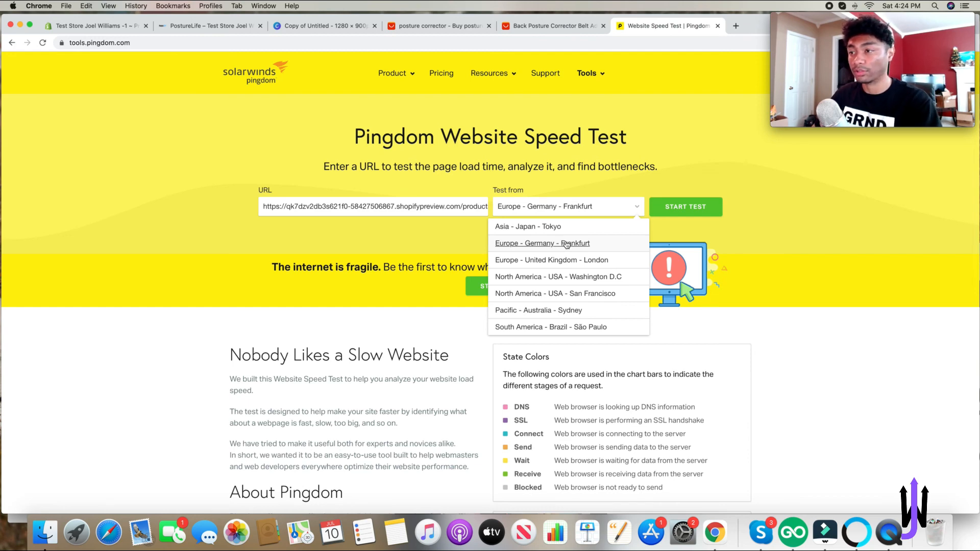
pyautogui.press('Up')
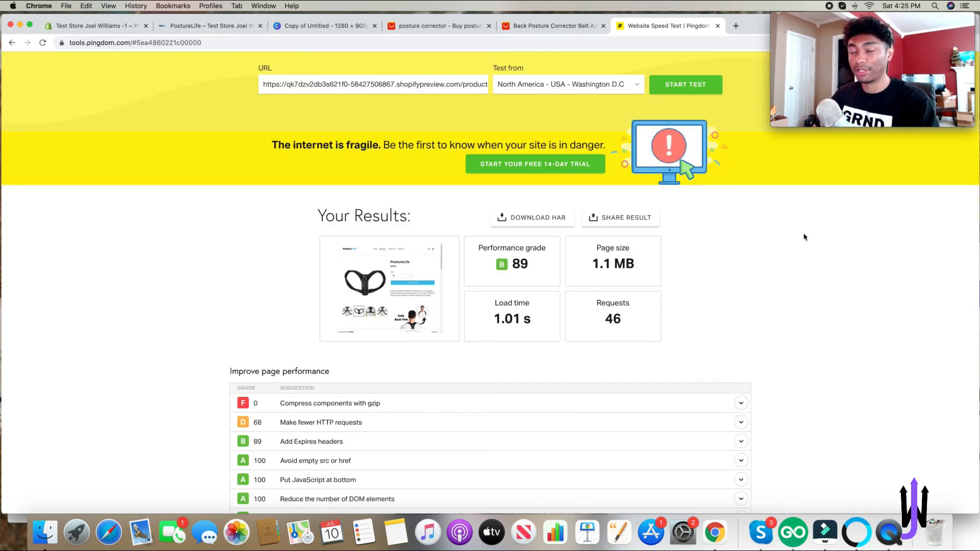